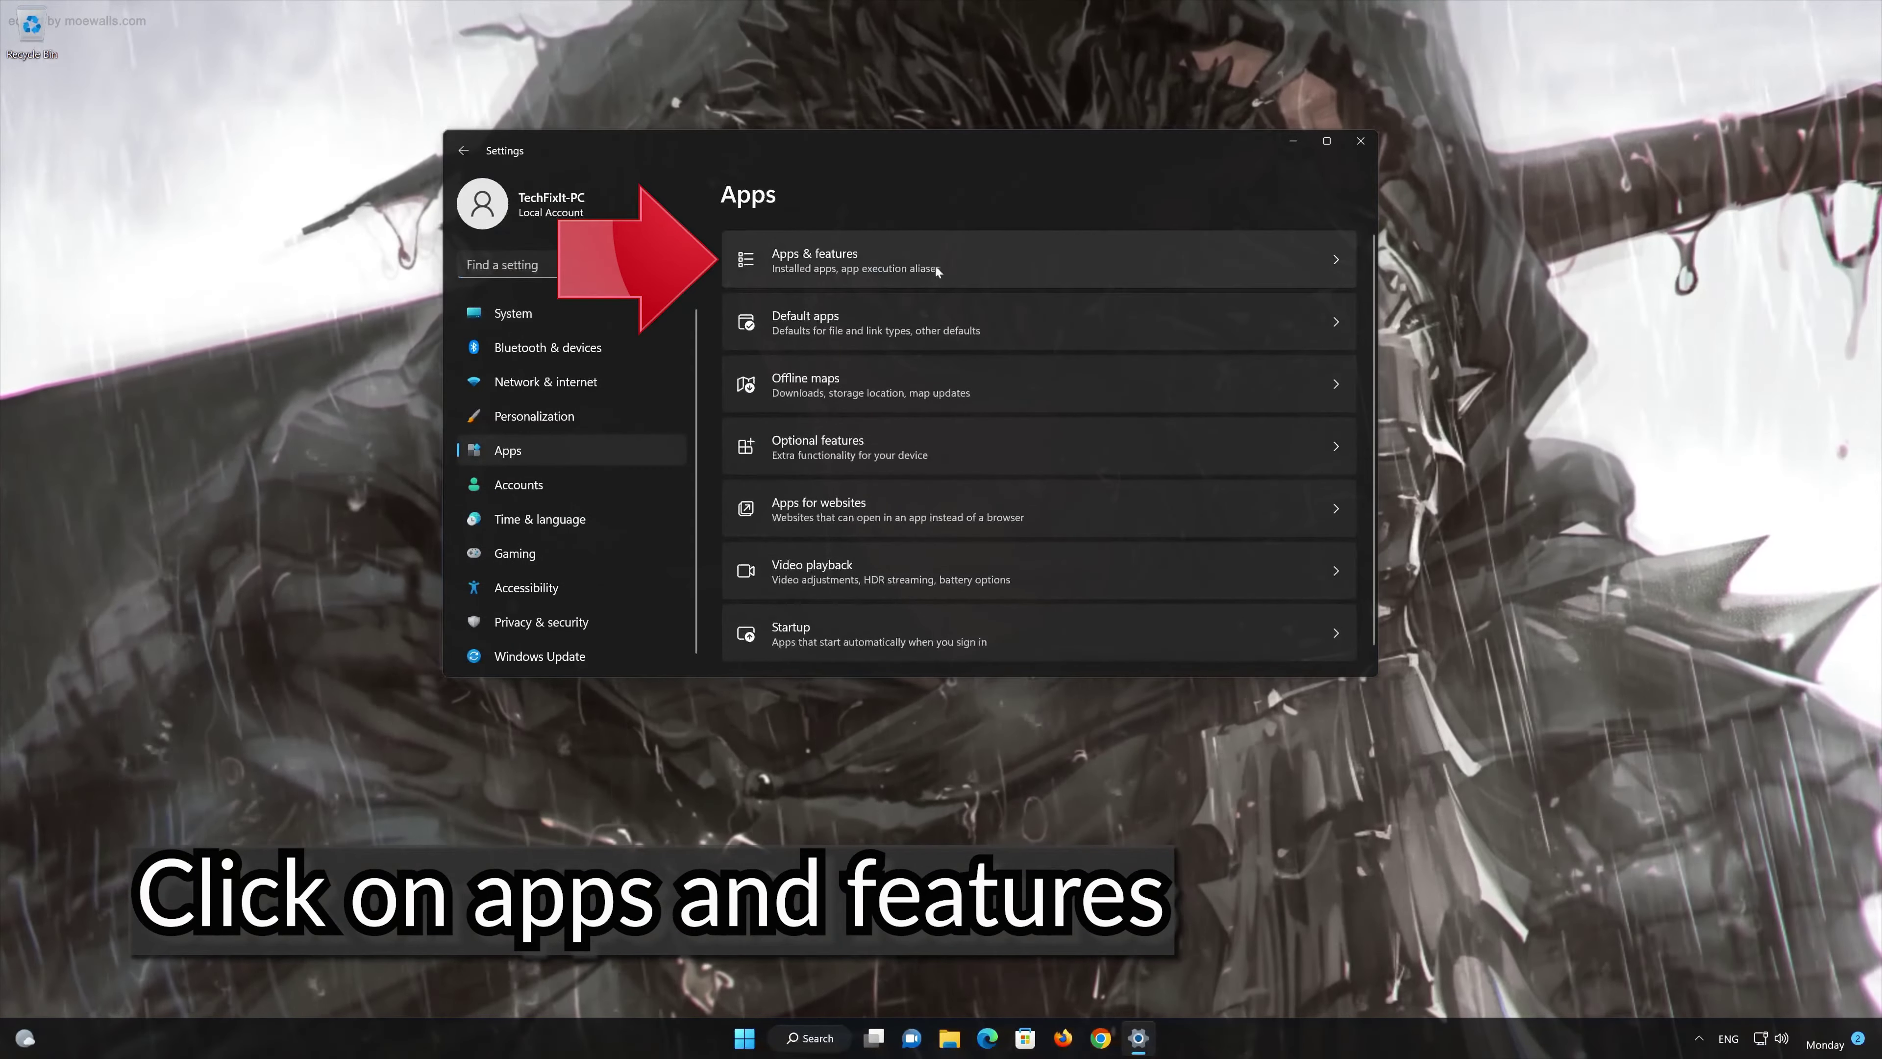
# Step: Open the advanced options of Microsoft Store from the installed apps list in Apps & features
pyautogui.click(953, 254)
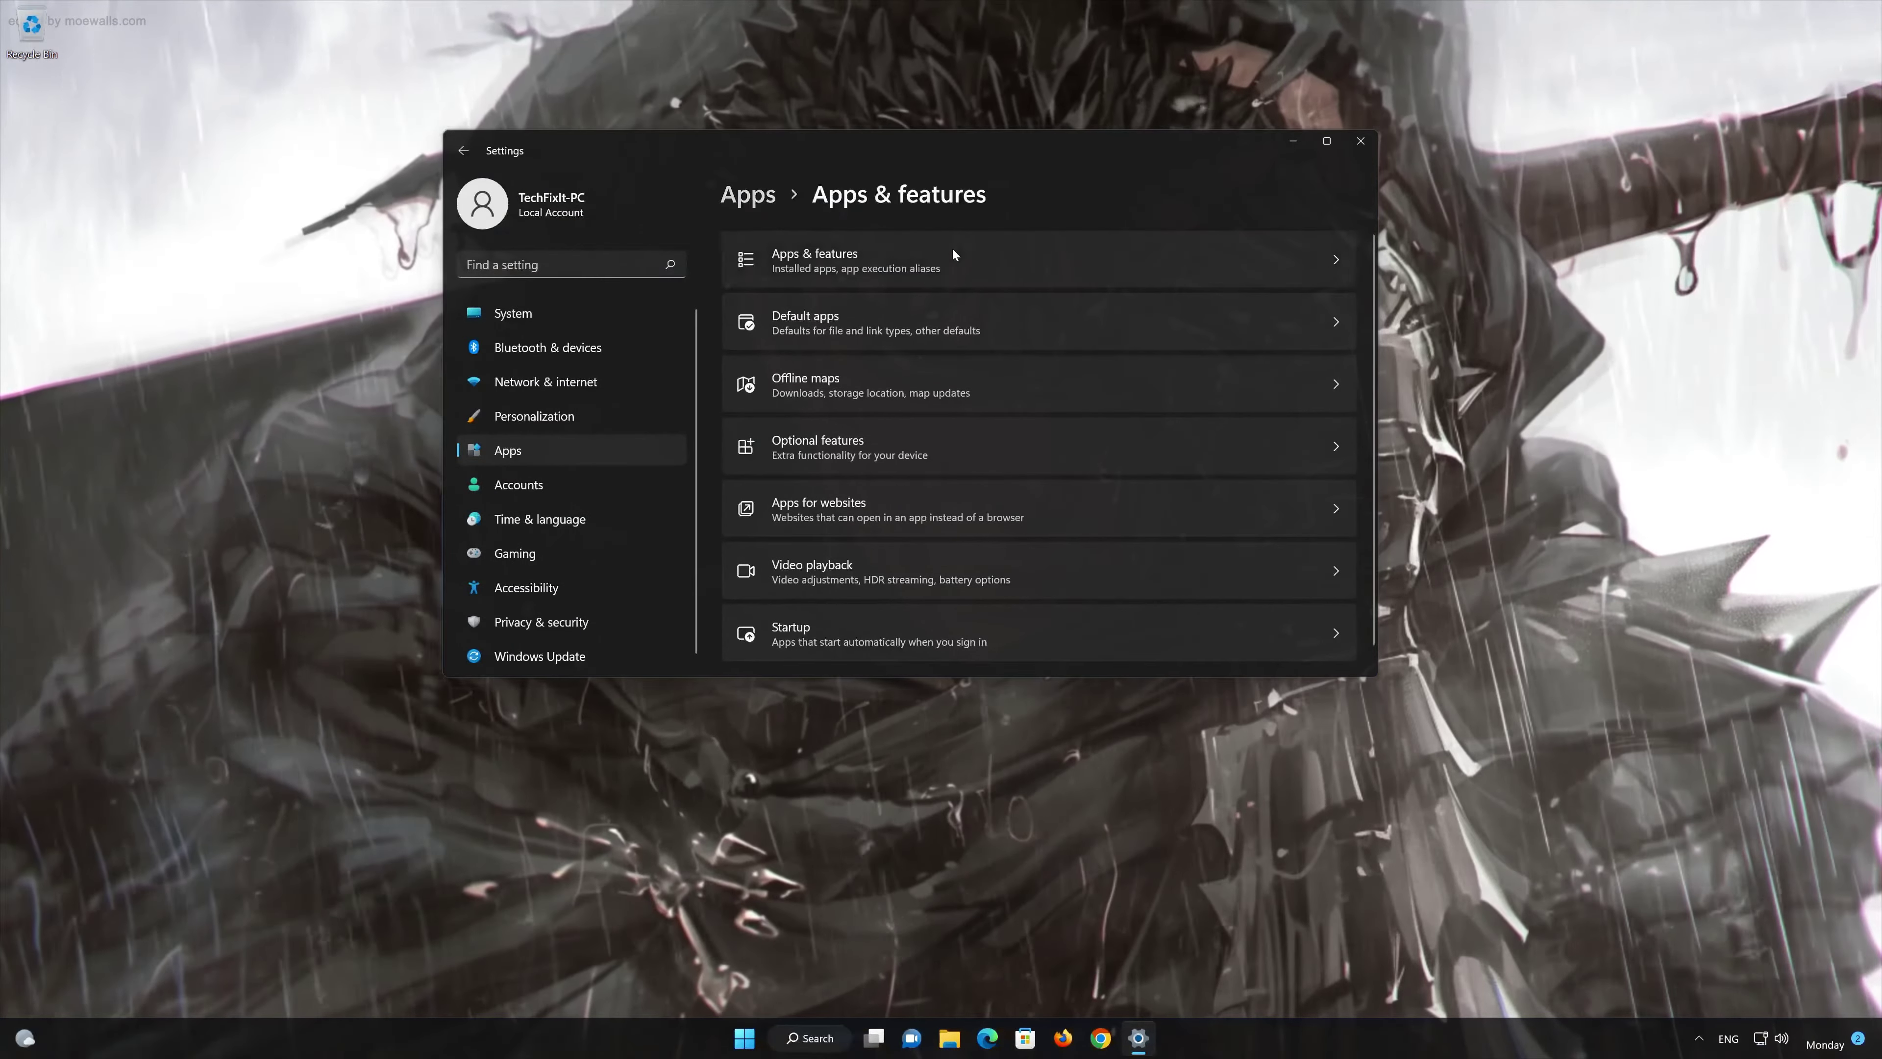
pyautogui.scroll(-15, 1040, 464)
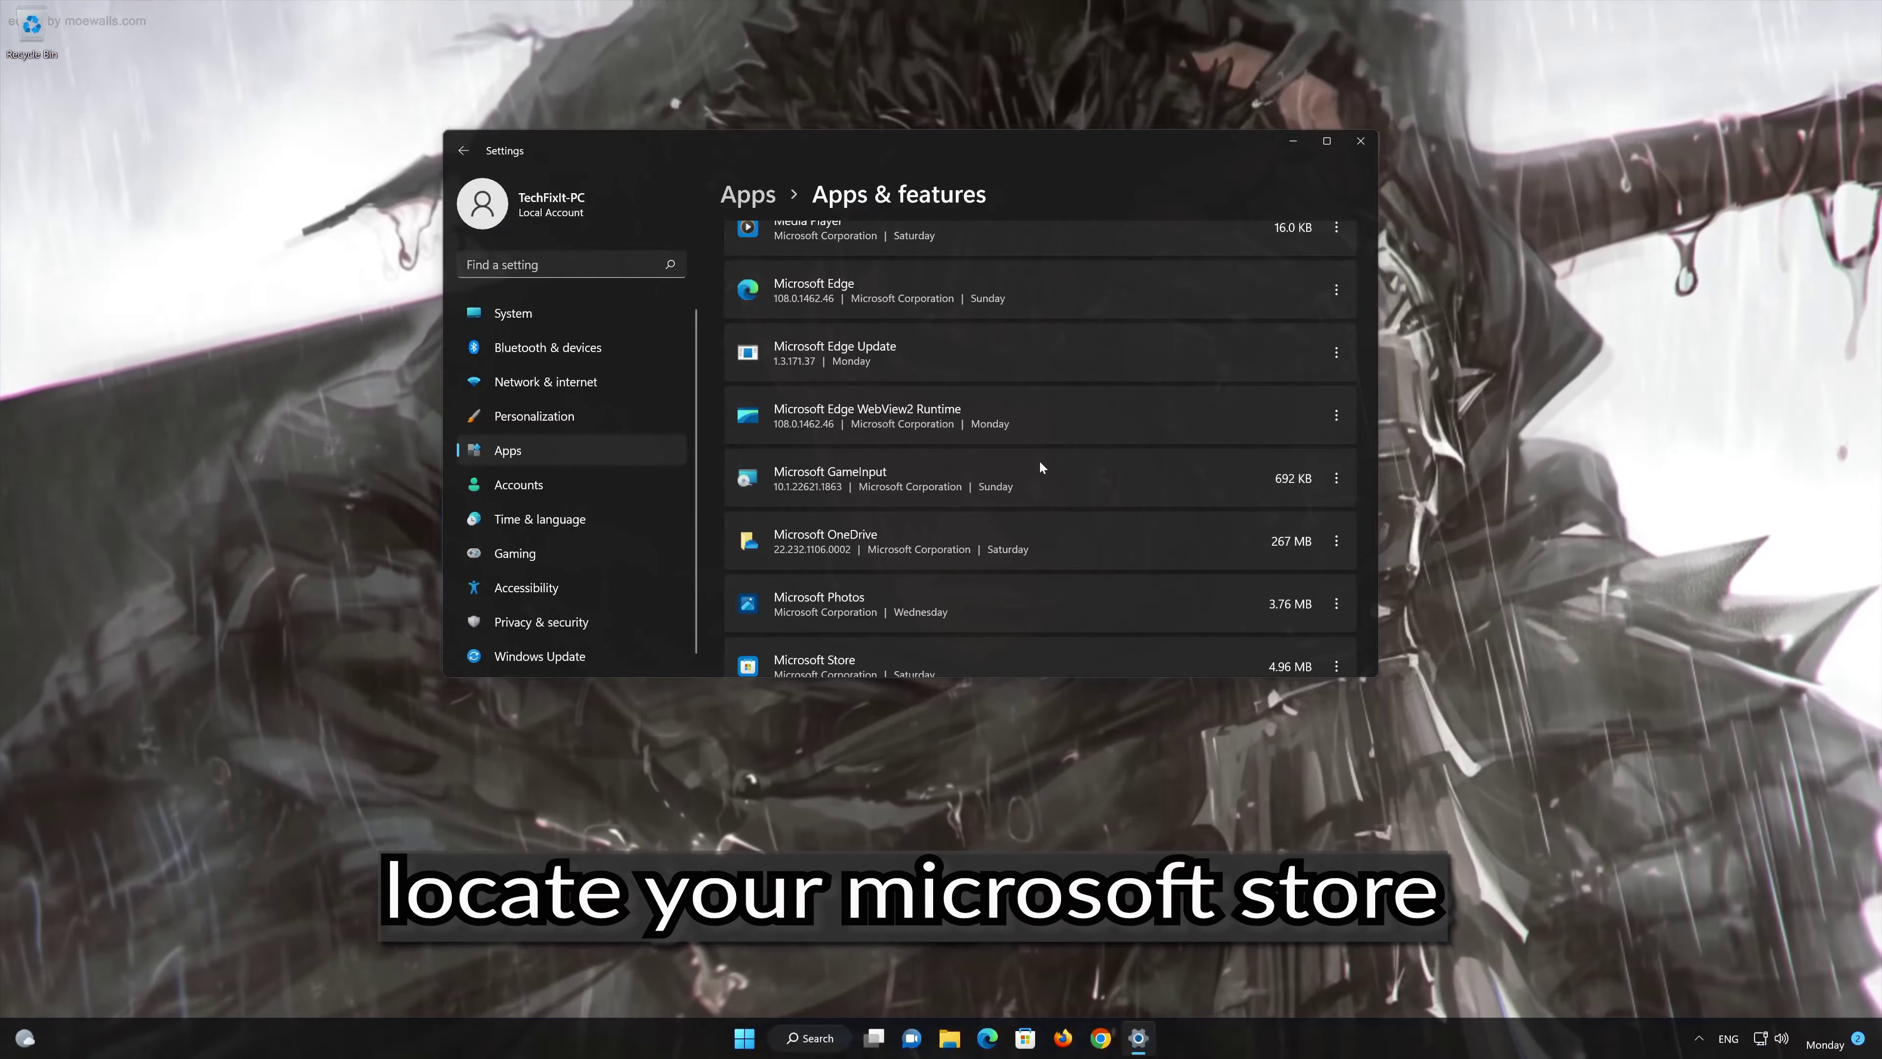
pyautogui.scroll(-2, 1040, 467)
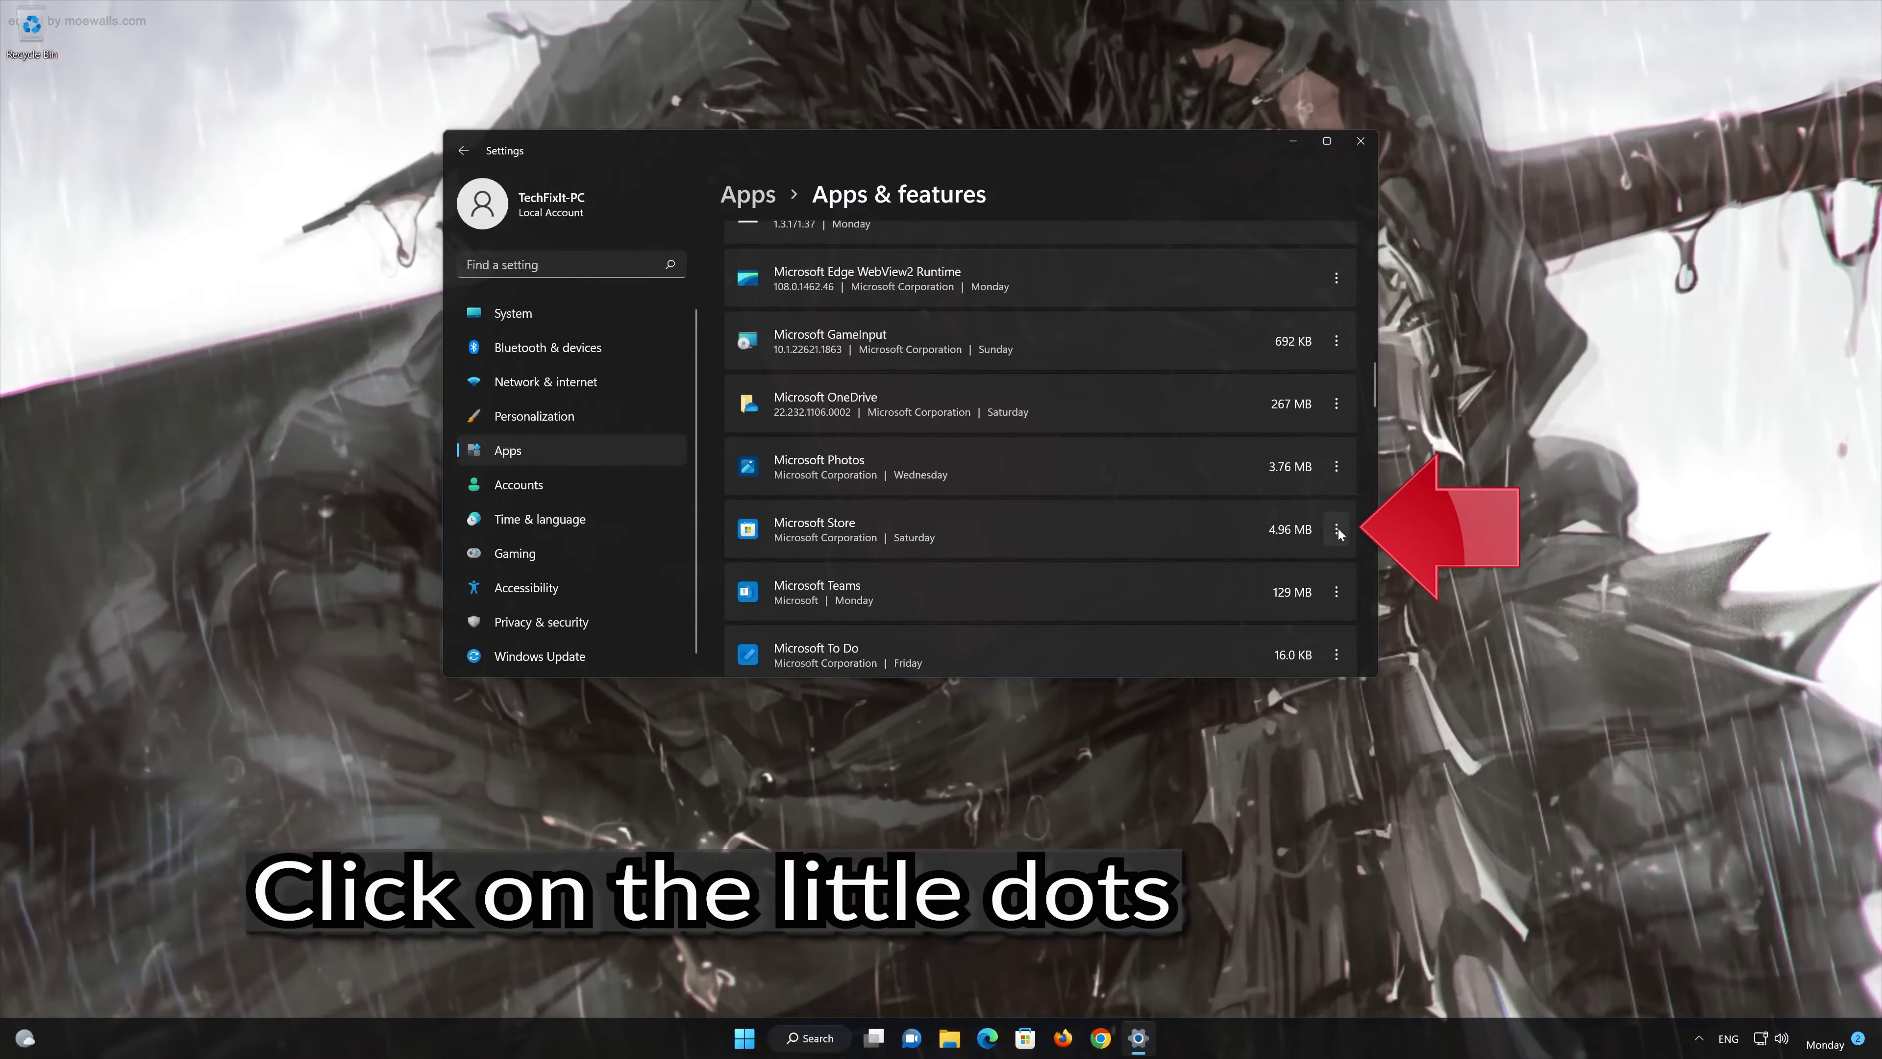
pyautogui.click(1337, 528)
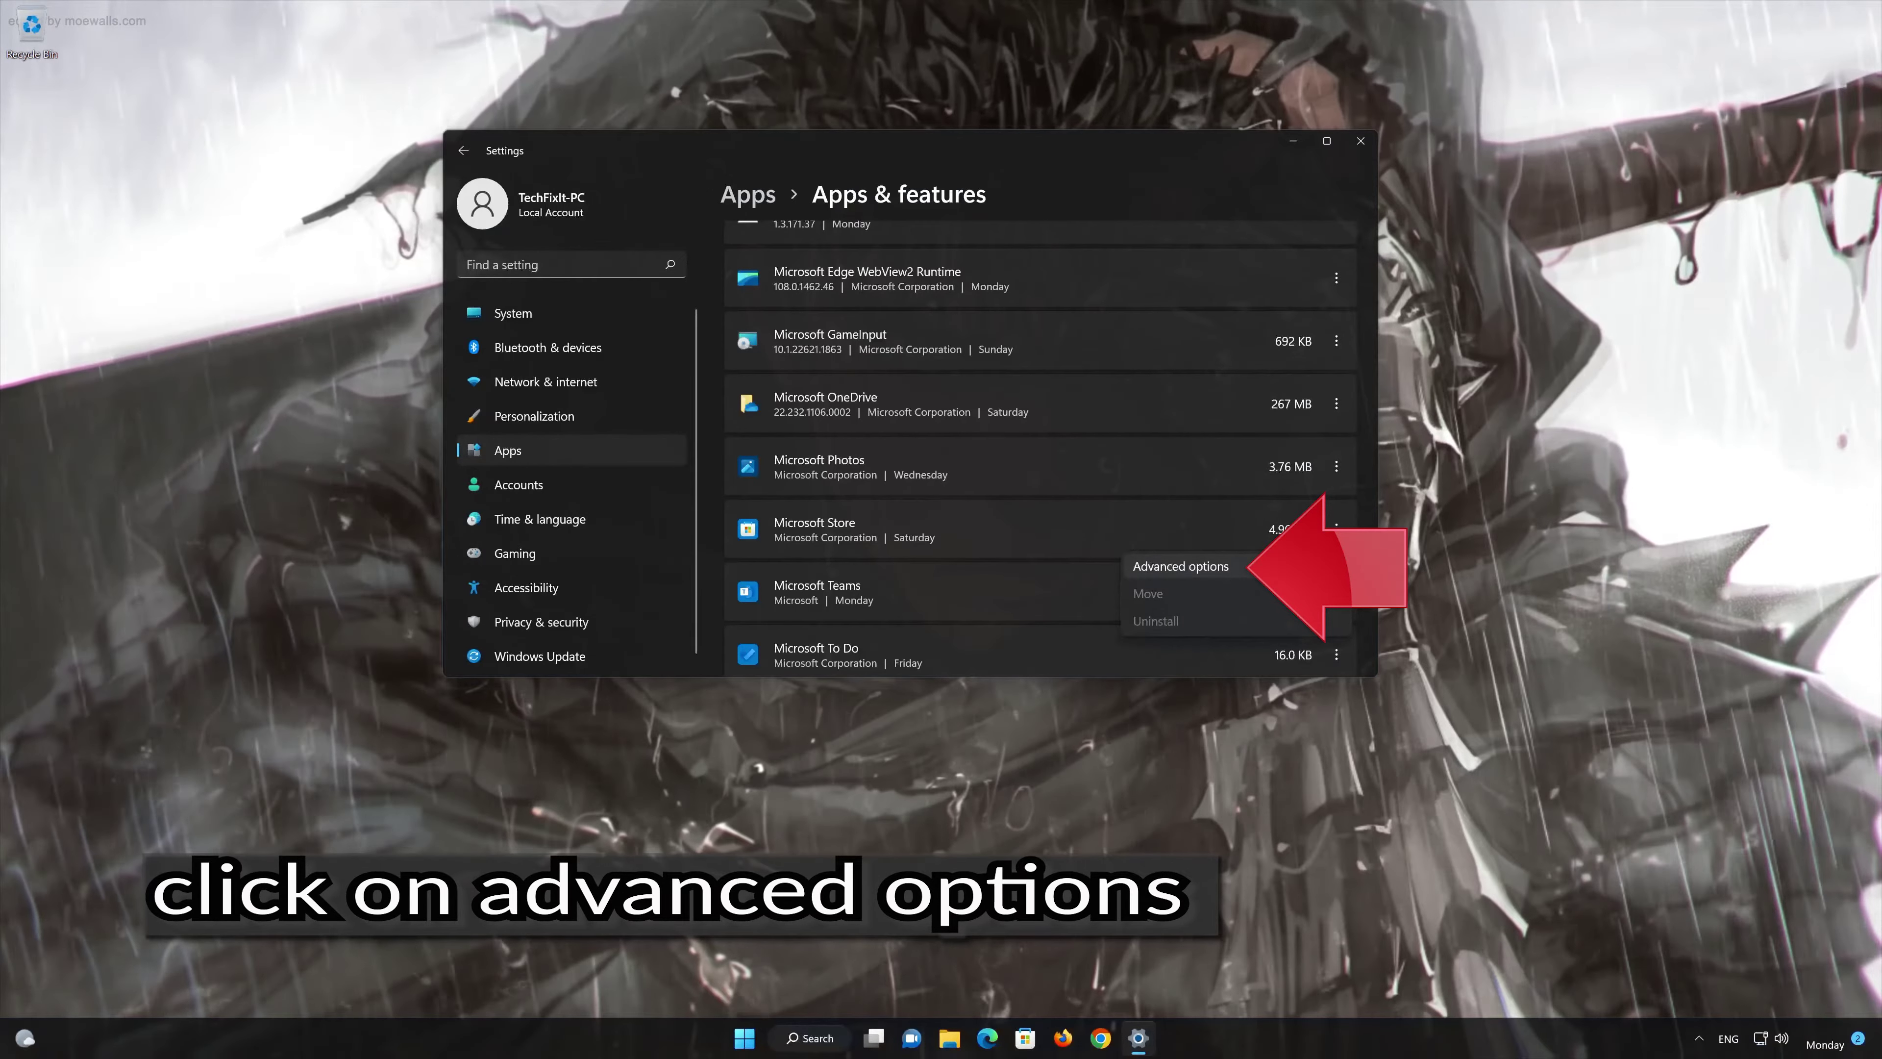
pyautogui.click(1253, 562)
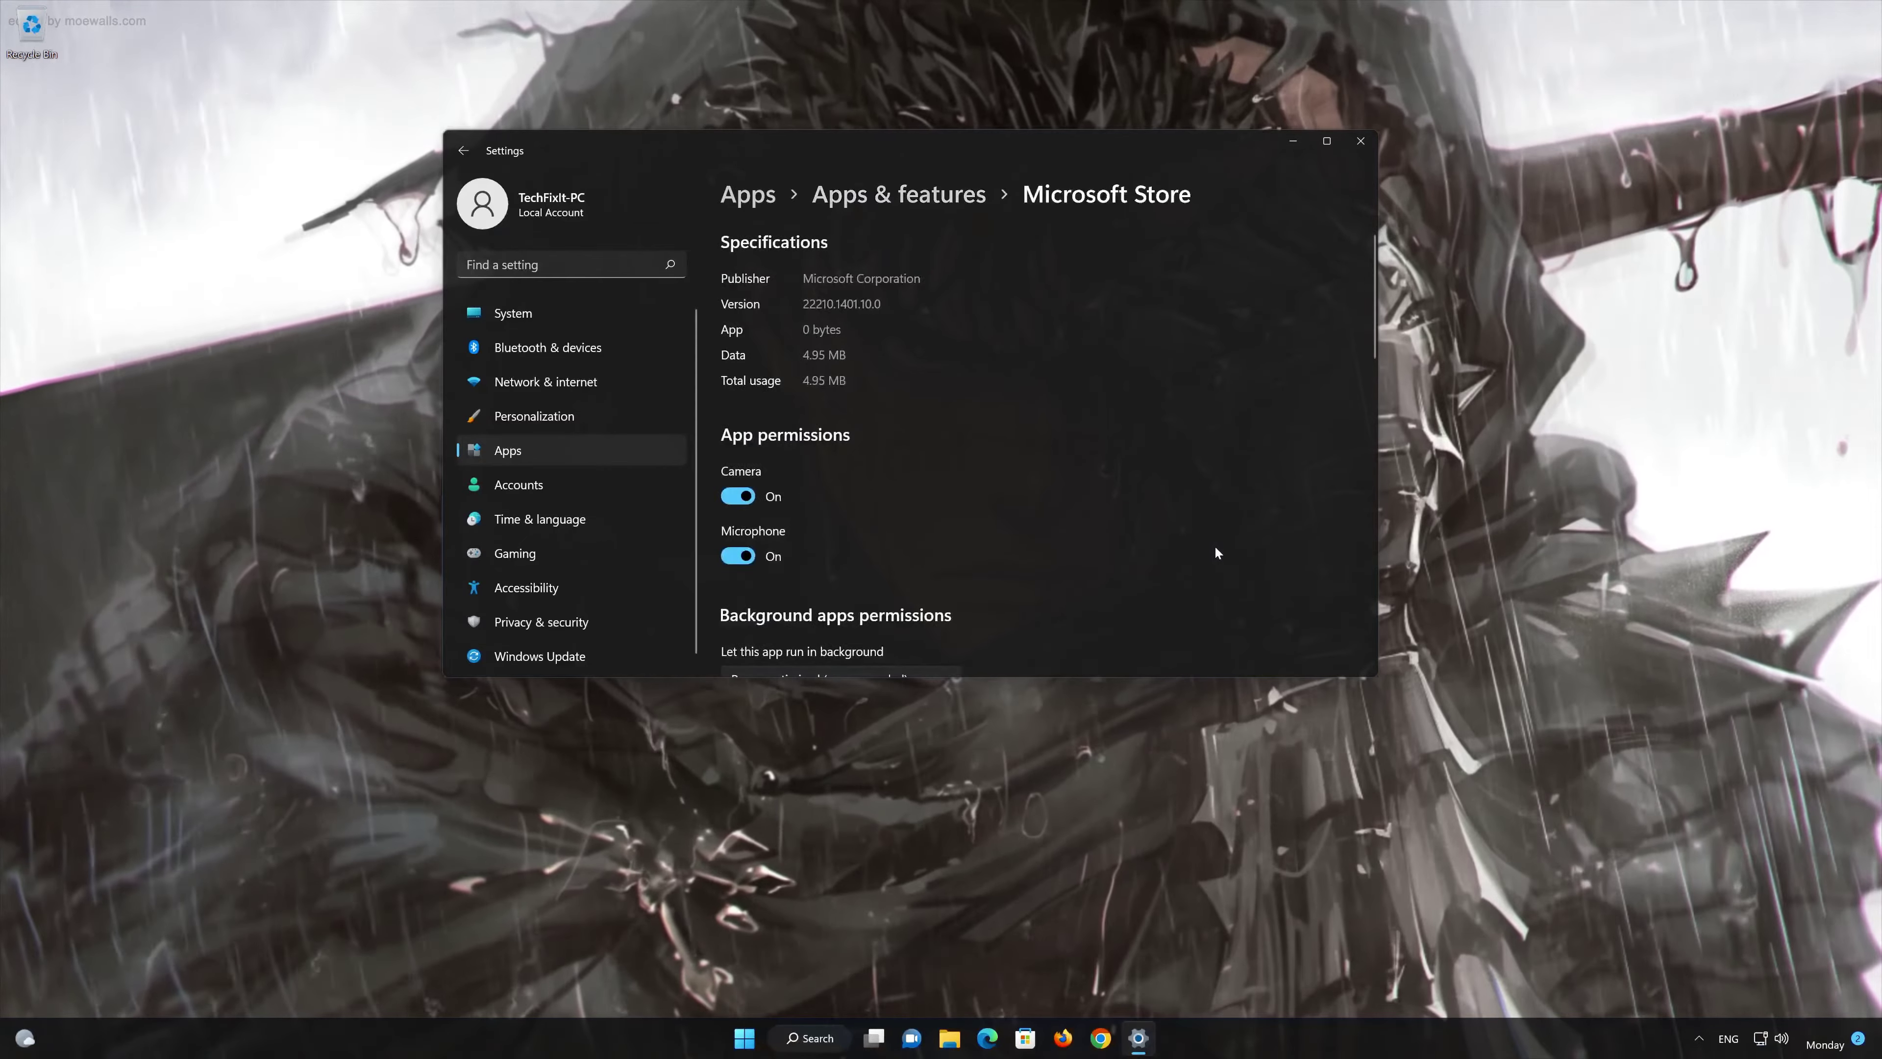
# Step: Repair the Microsoft Store app, then reset it and confirm deleting its app data
pyautogui.scroll(-10, 1216, 553)
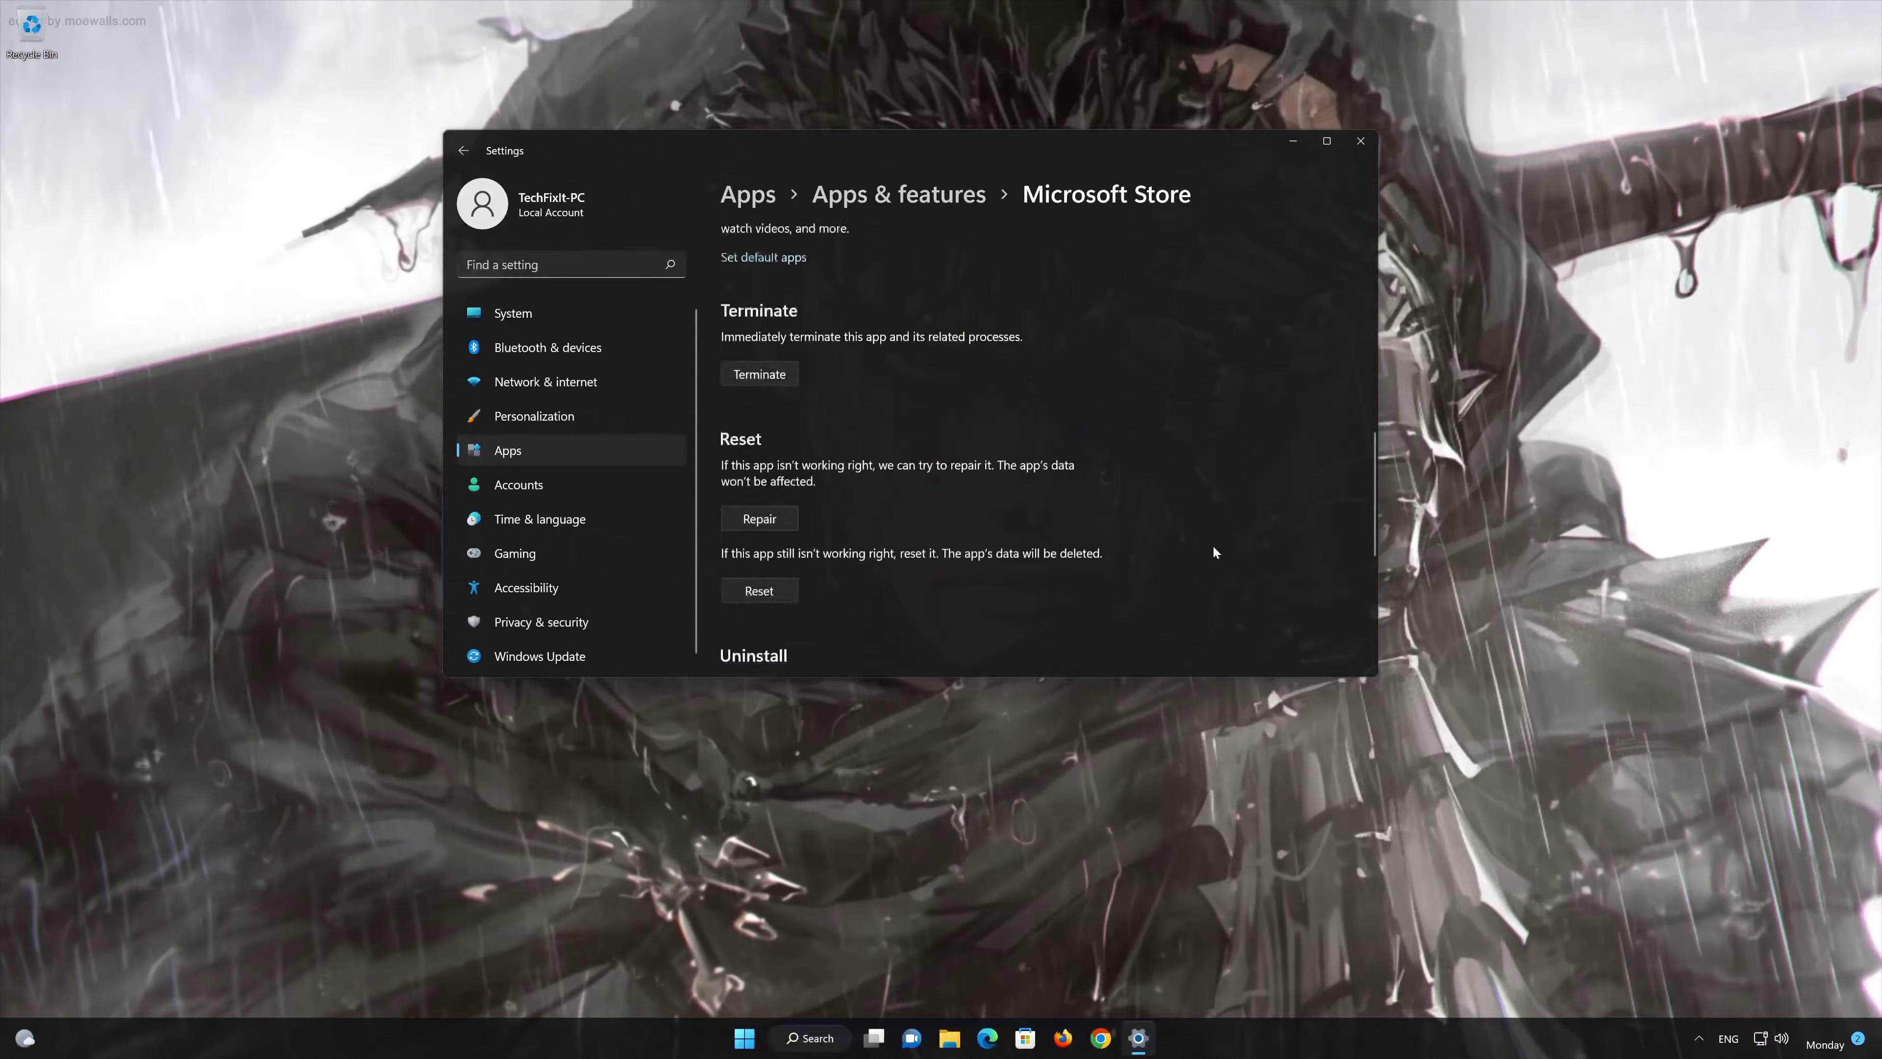
pyautogui.scroll(-3, 1214, 551)
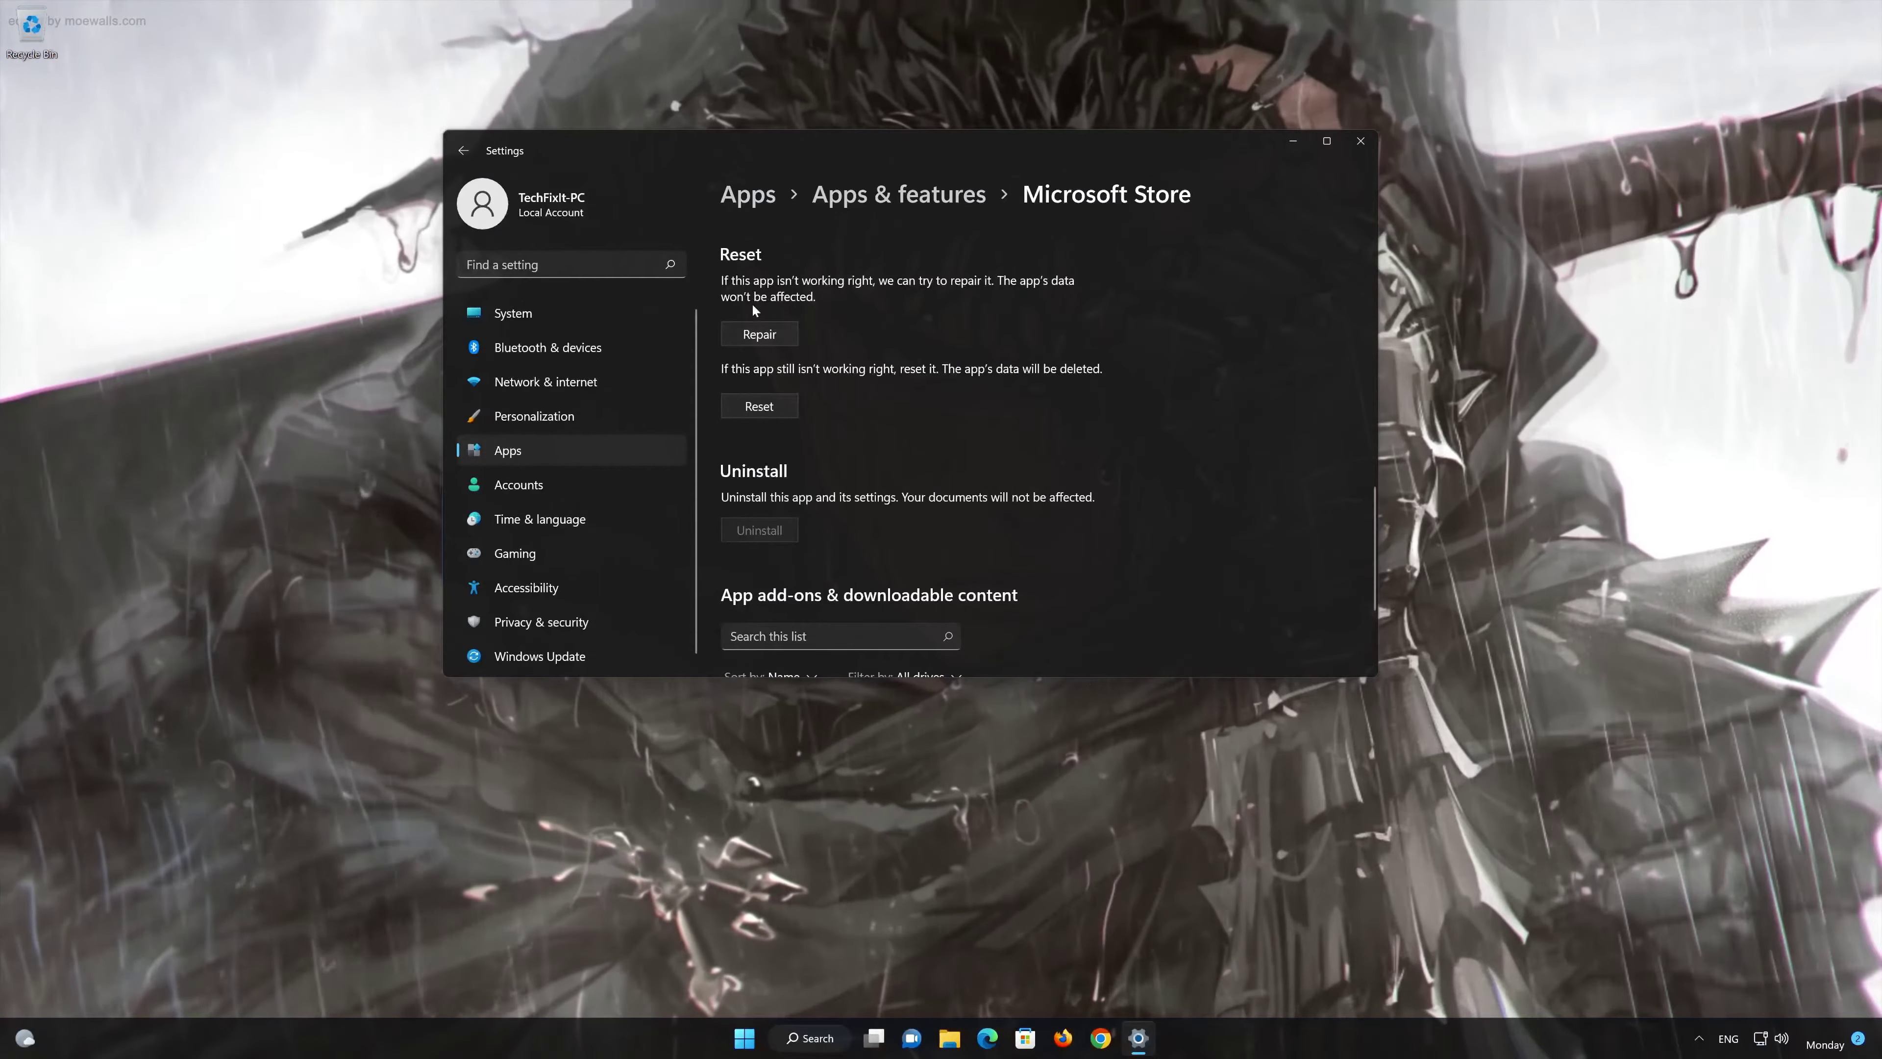
pyautogui.click(779, 335)
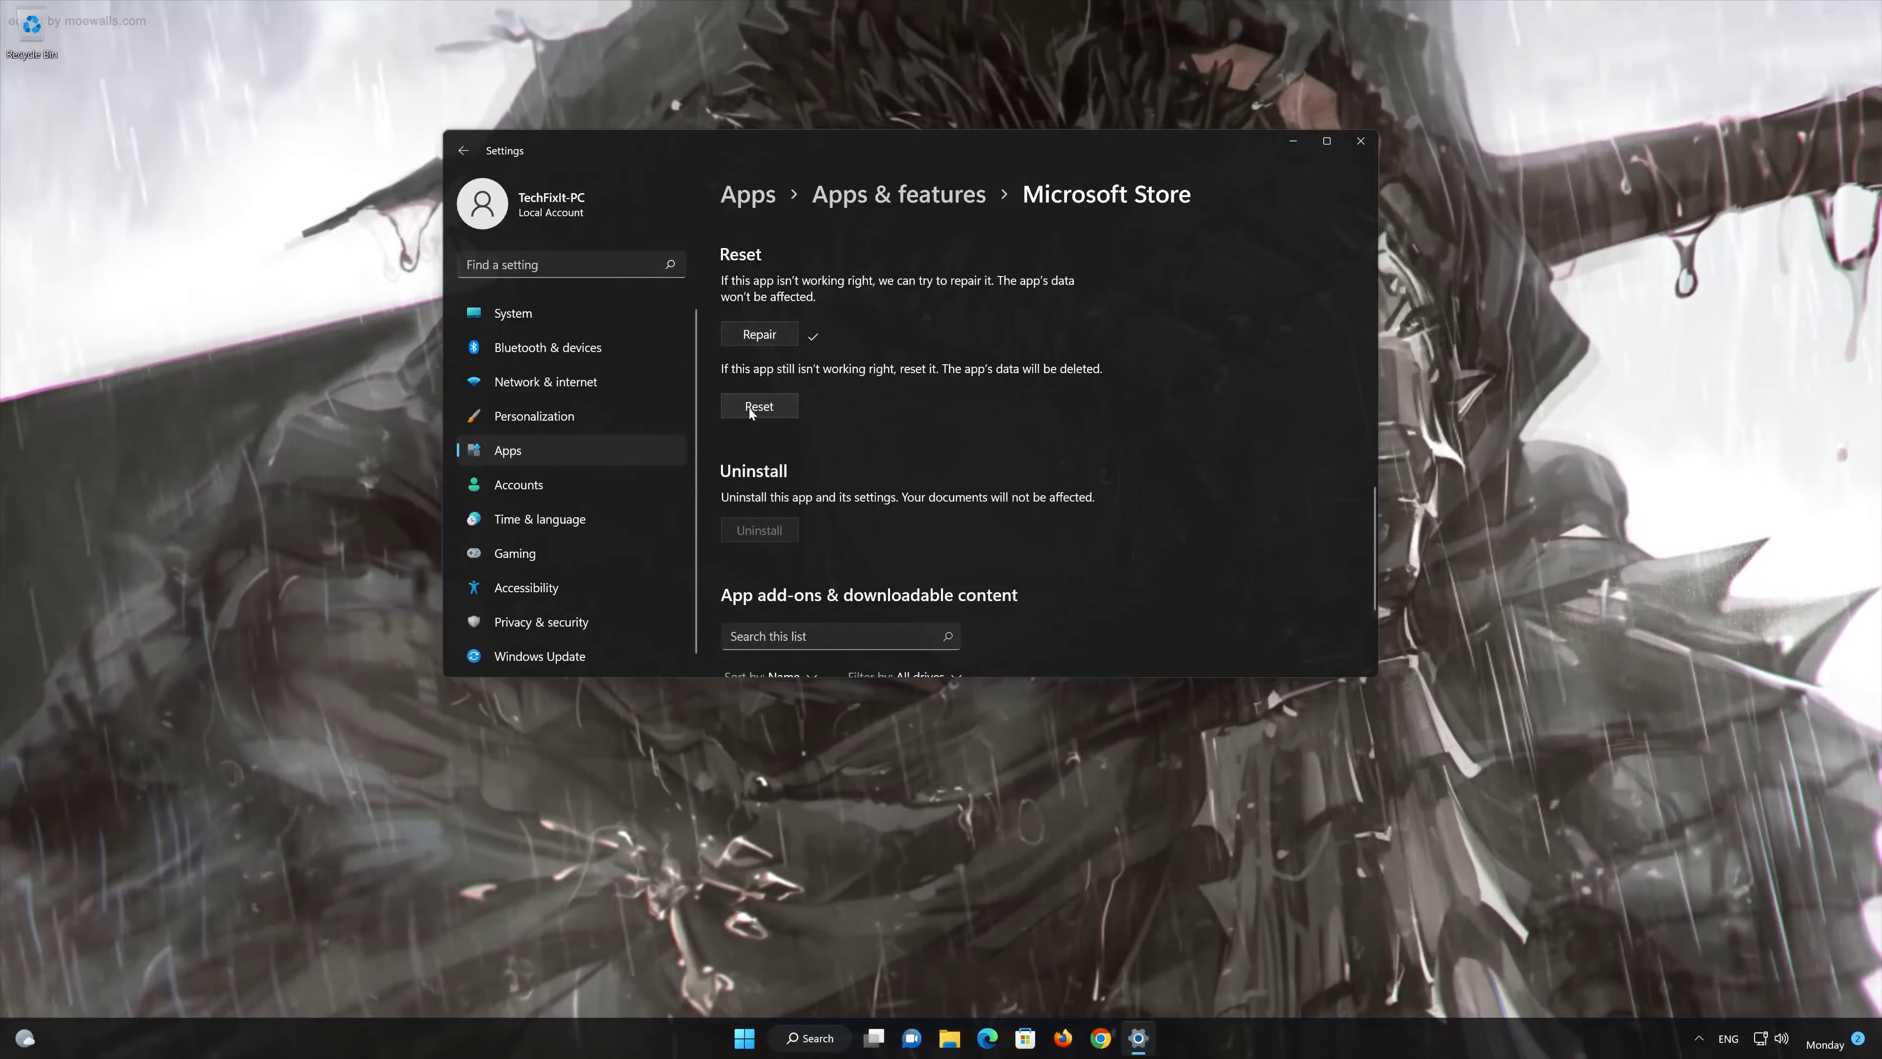
pyautogui.click(748, 413)
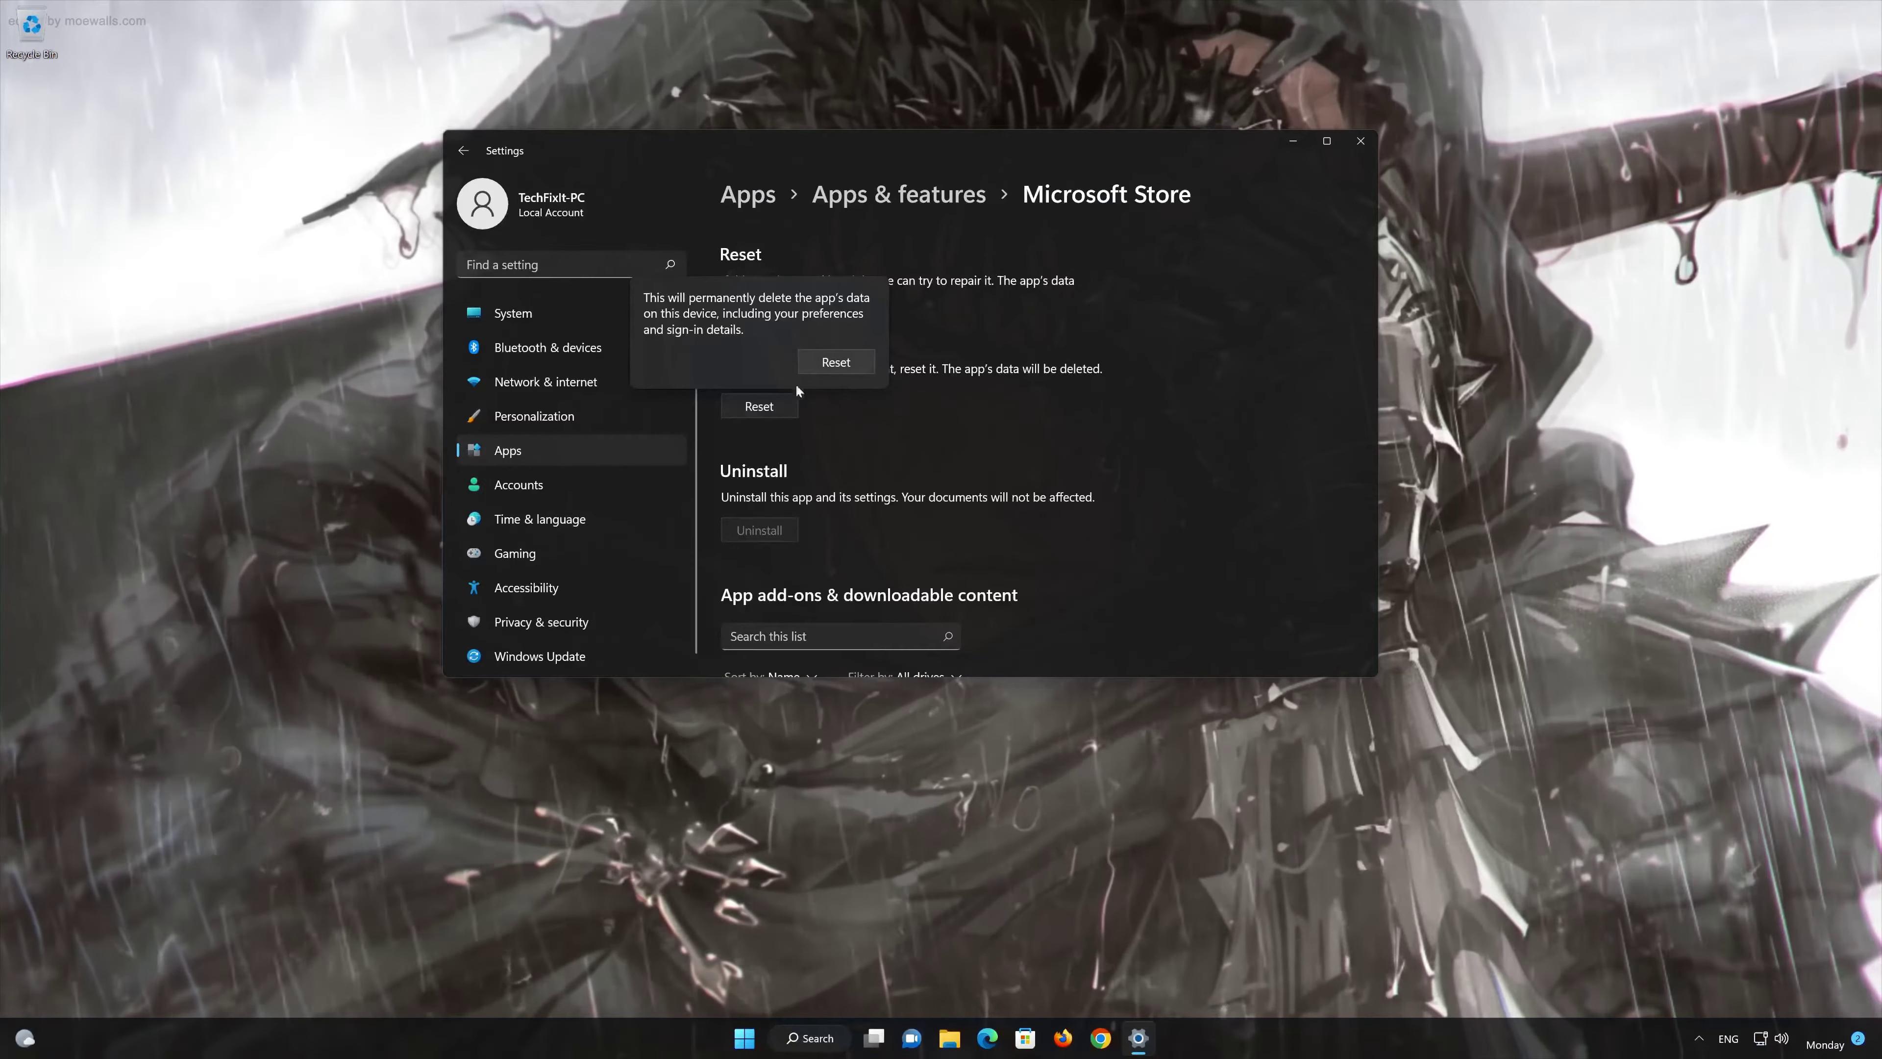
pyautogui.click(833, 367)
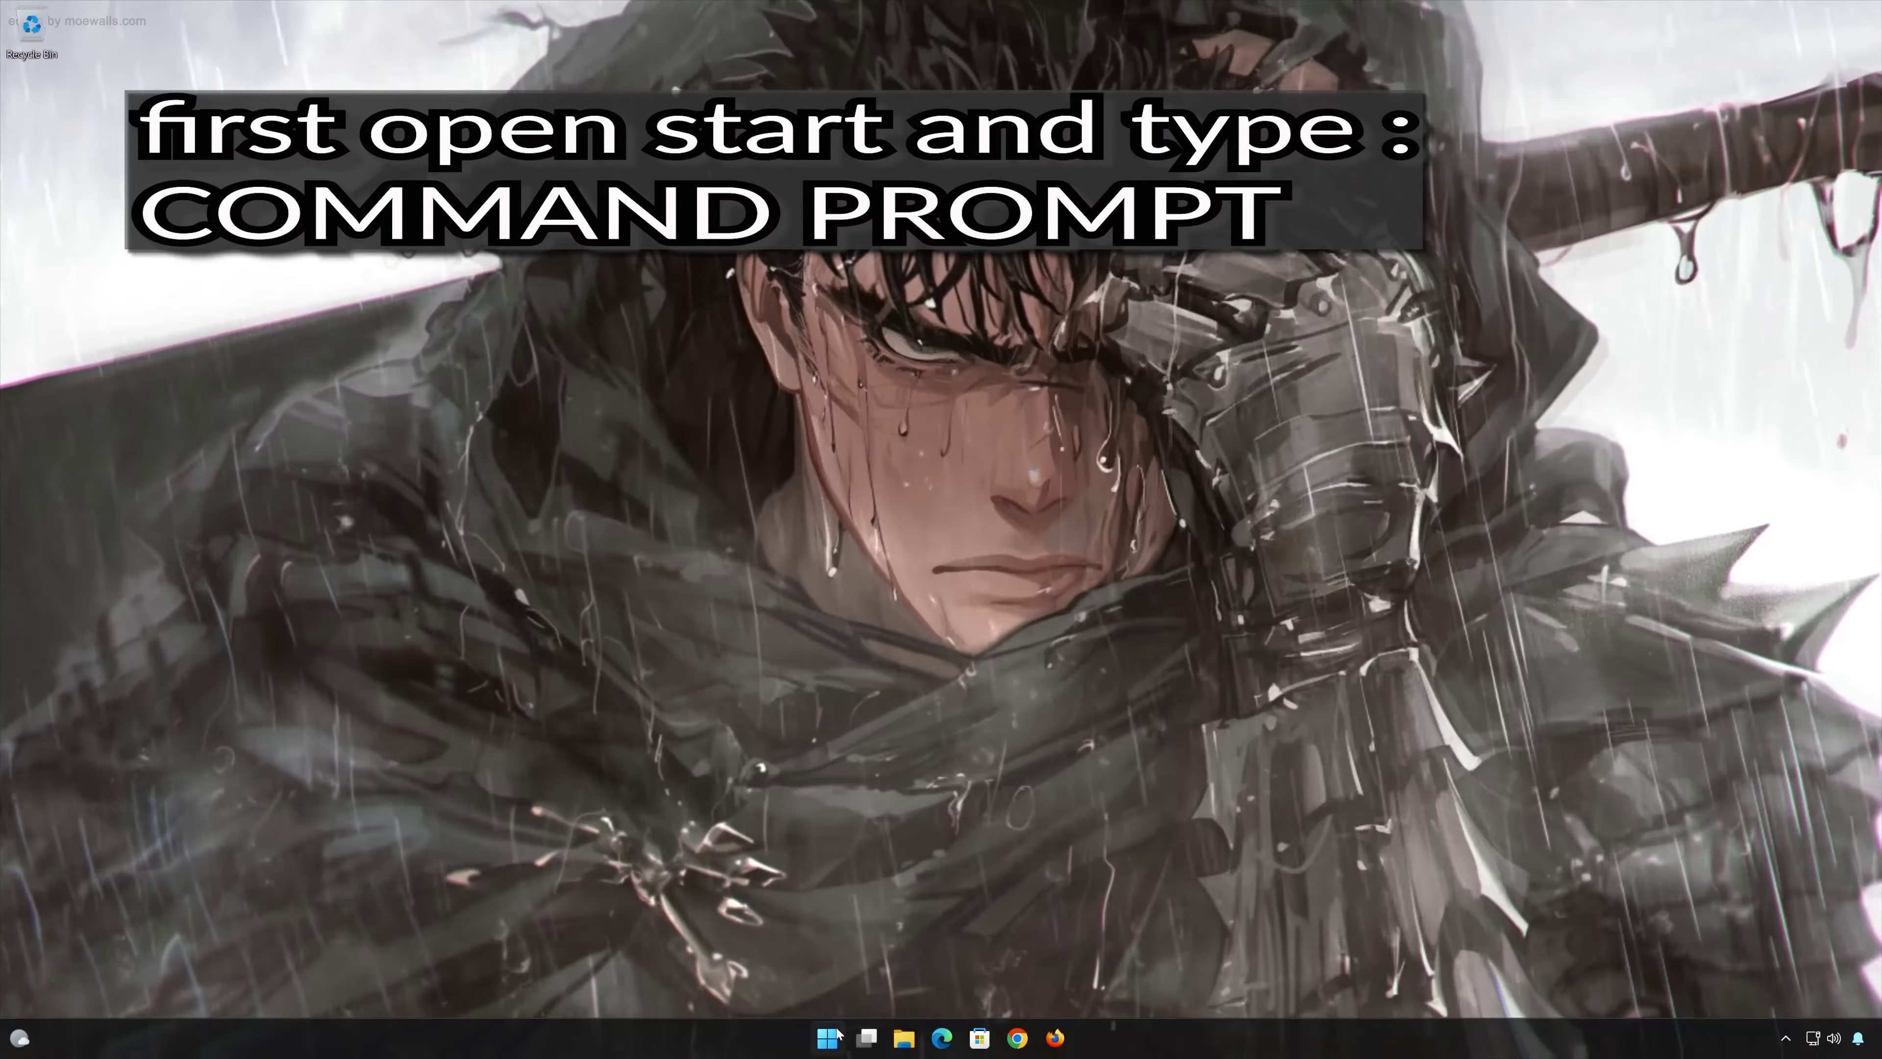
# Step: Search for cmd and open Command Prompt as administrator, allowing it to make changes to the device
pyautogui.click(833, 1036)
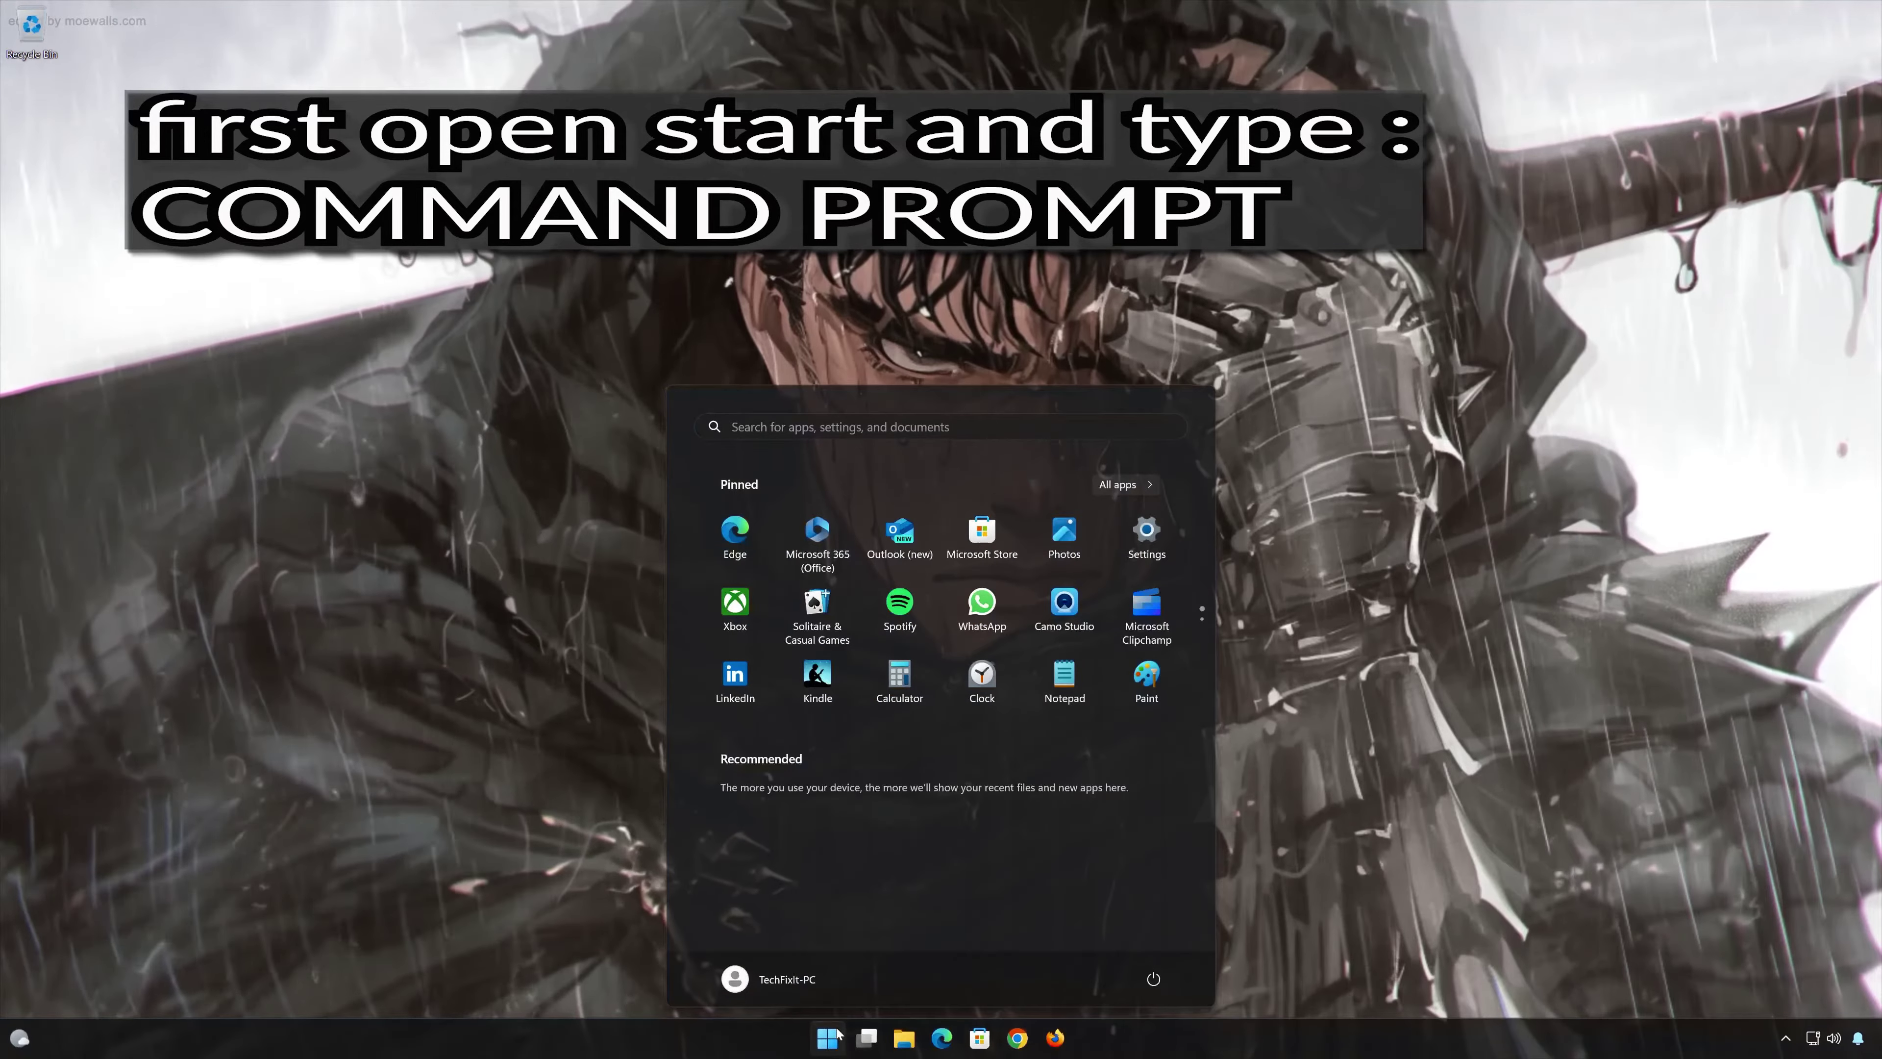
pyautogui.write('cmd')
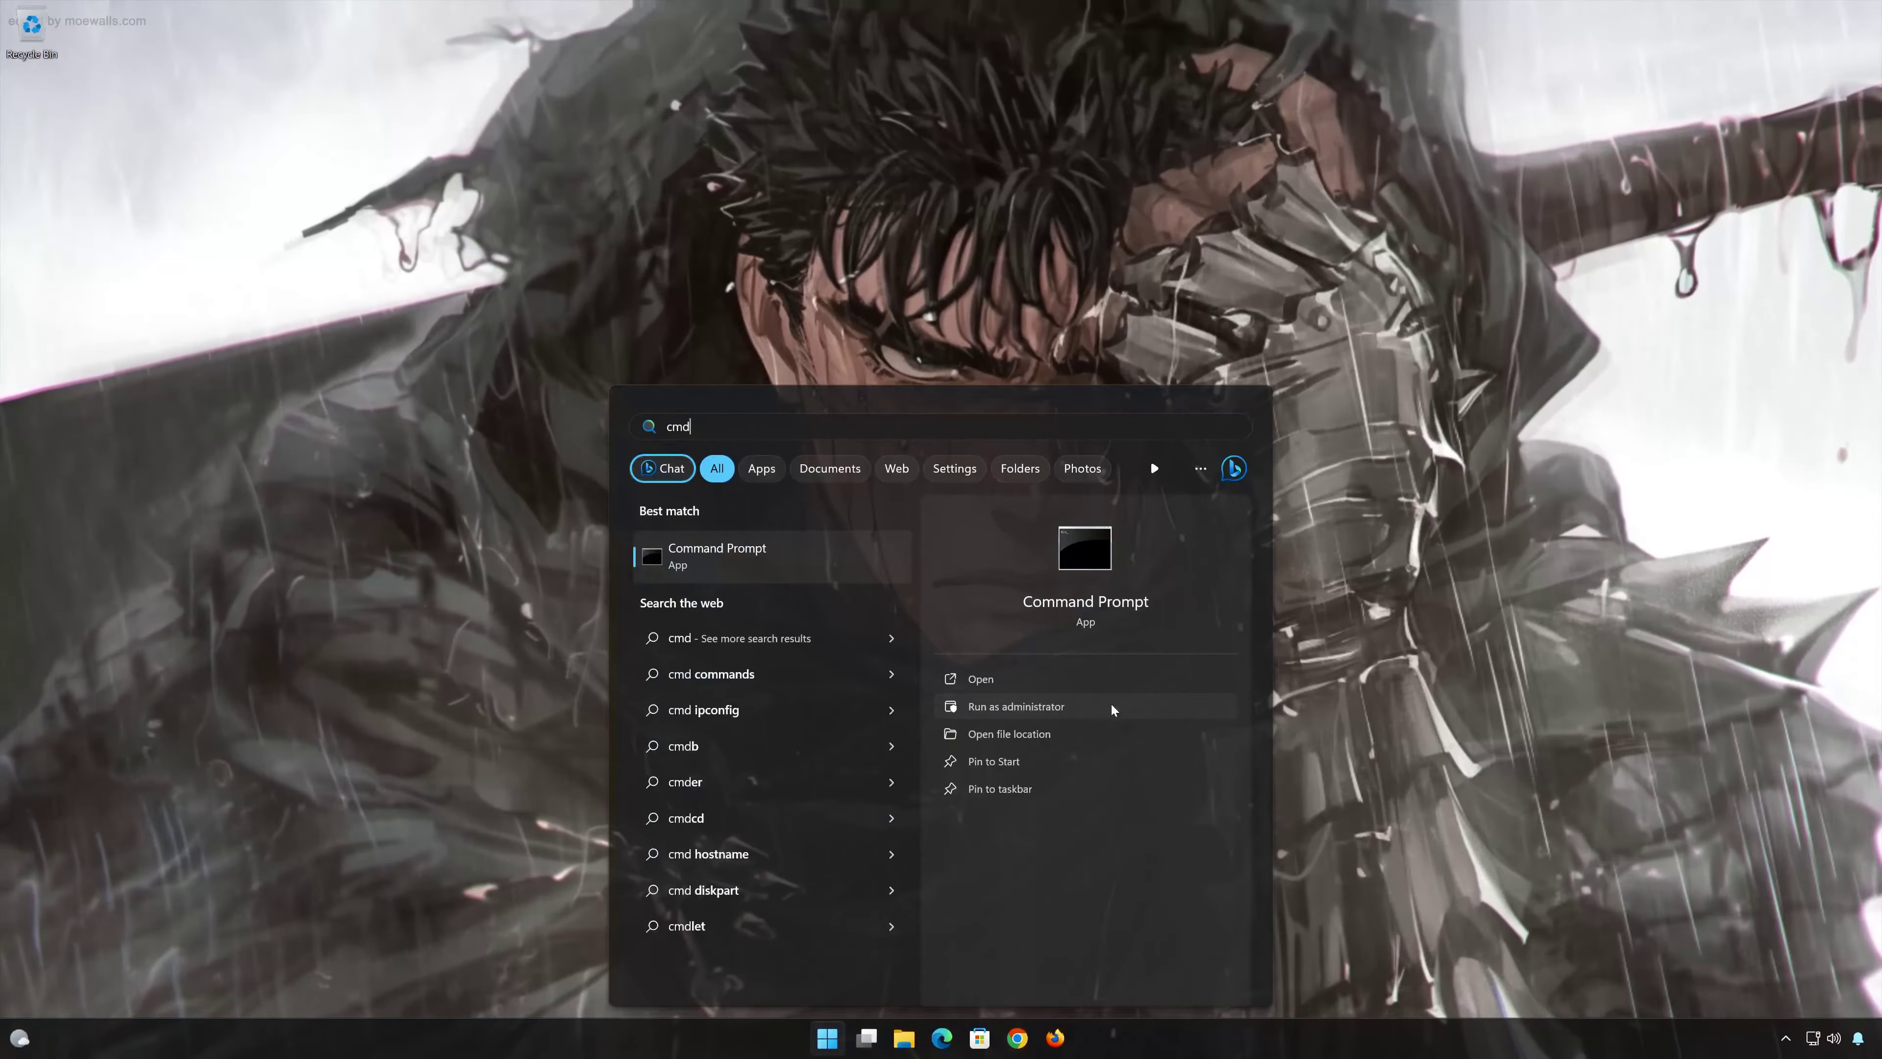
pyautogui.click(1110, 706)
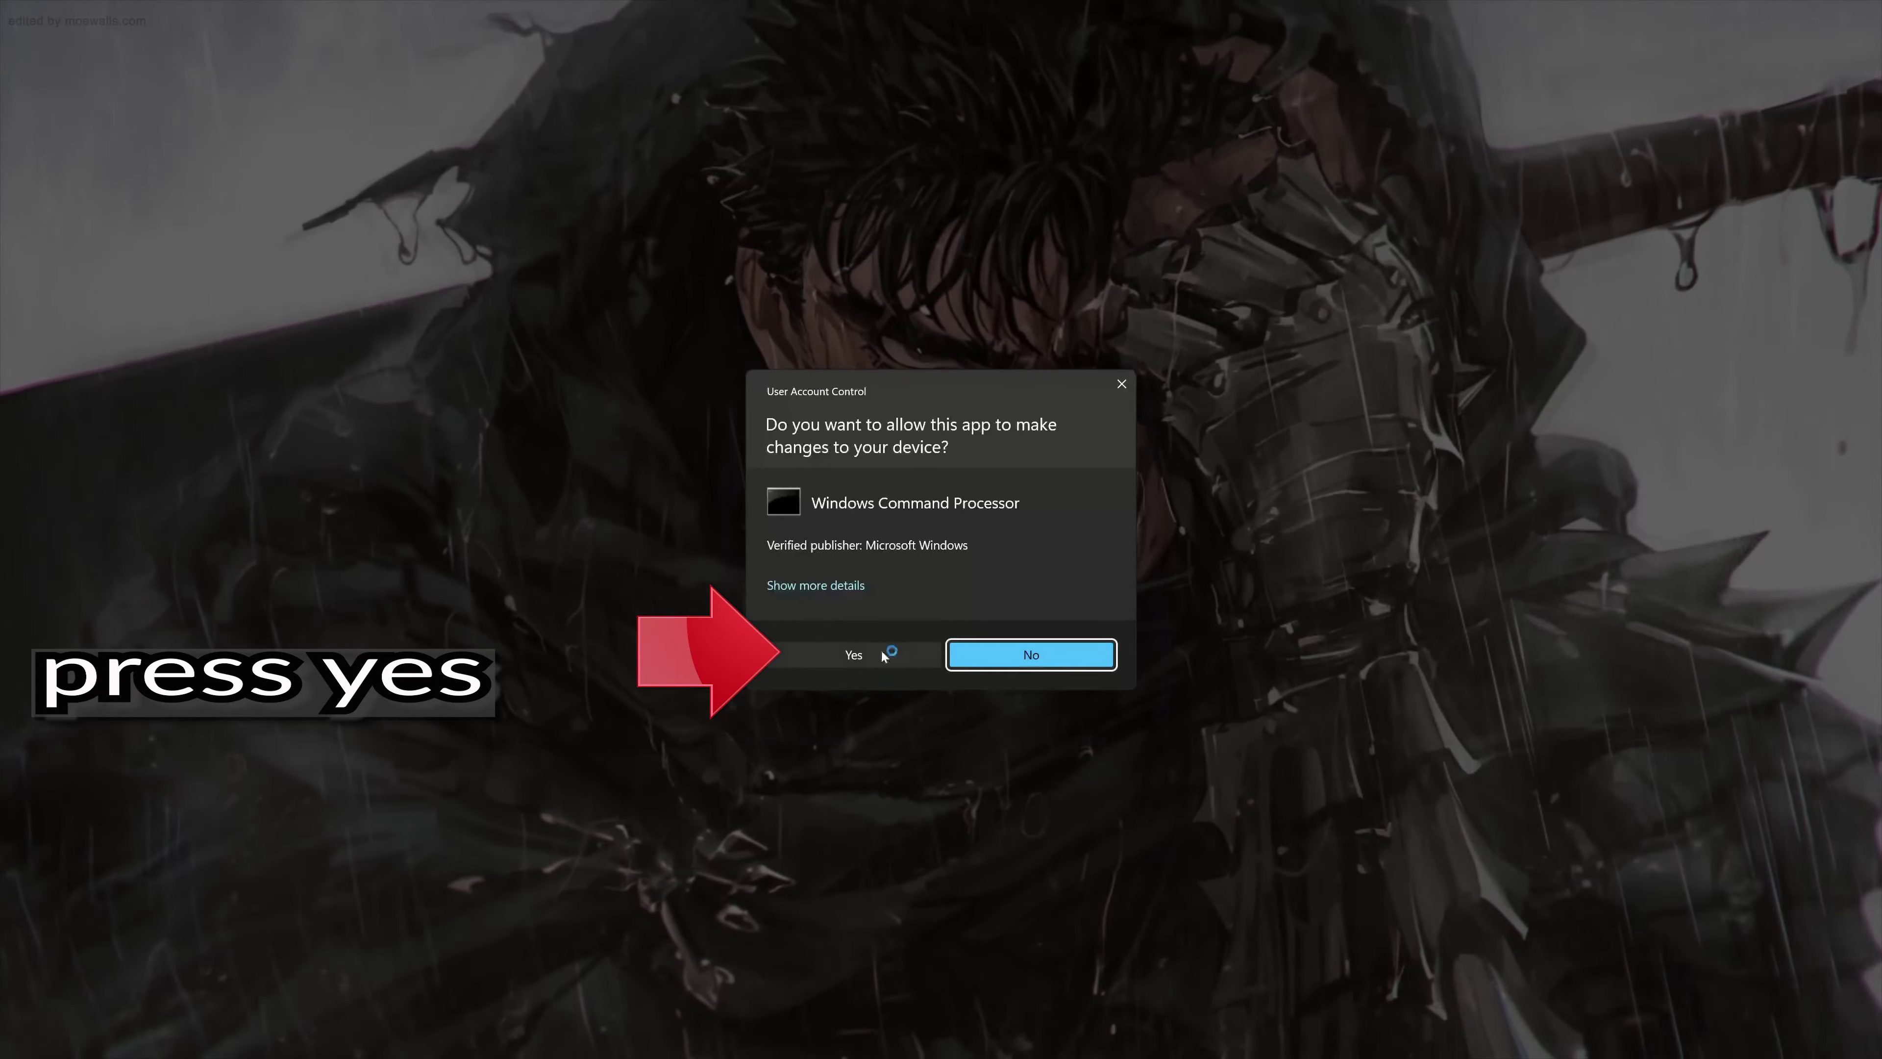
pyautogui.click(851, 656)
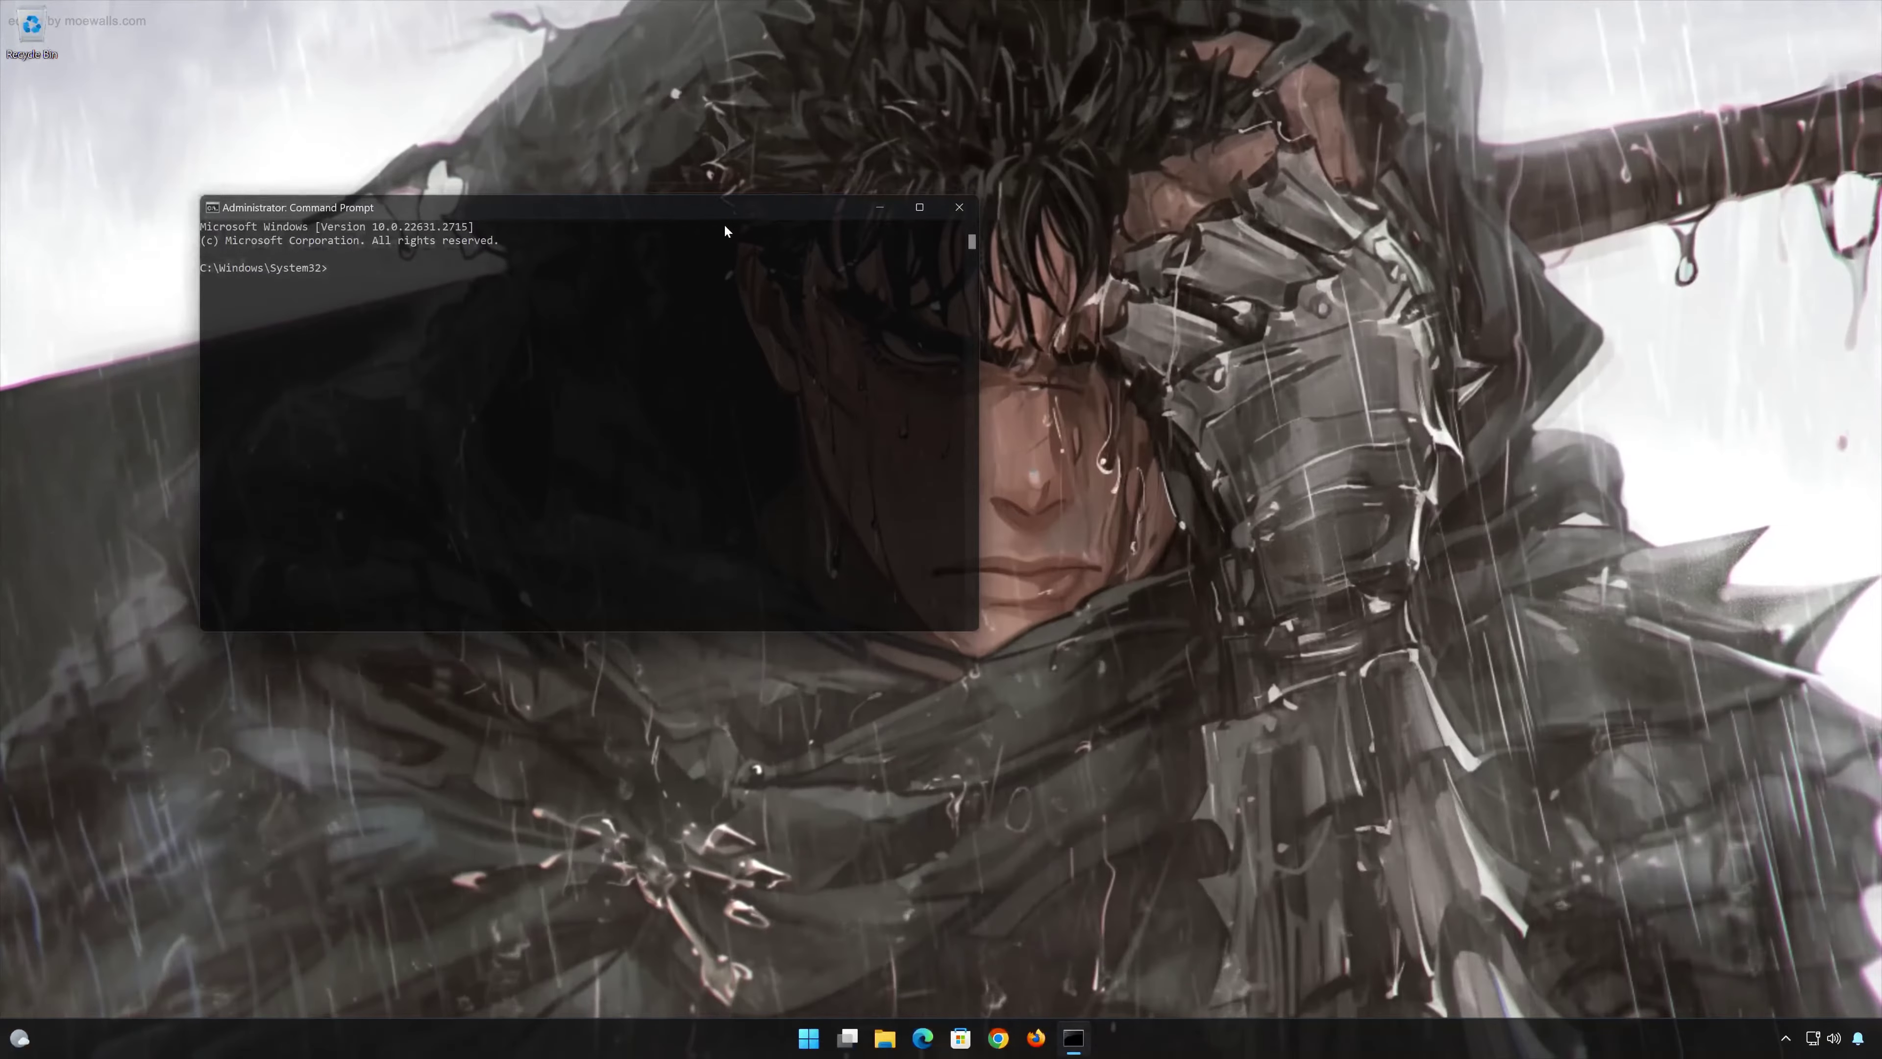
# Step: Run sfc /scannow in the elevated Command Prompt and close it with exit once the scan completes
pyautogui.moveTo(724, 214); pyautogui.dragTo(1057, 300)
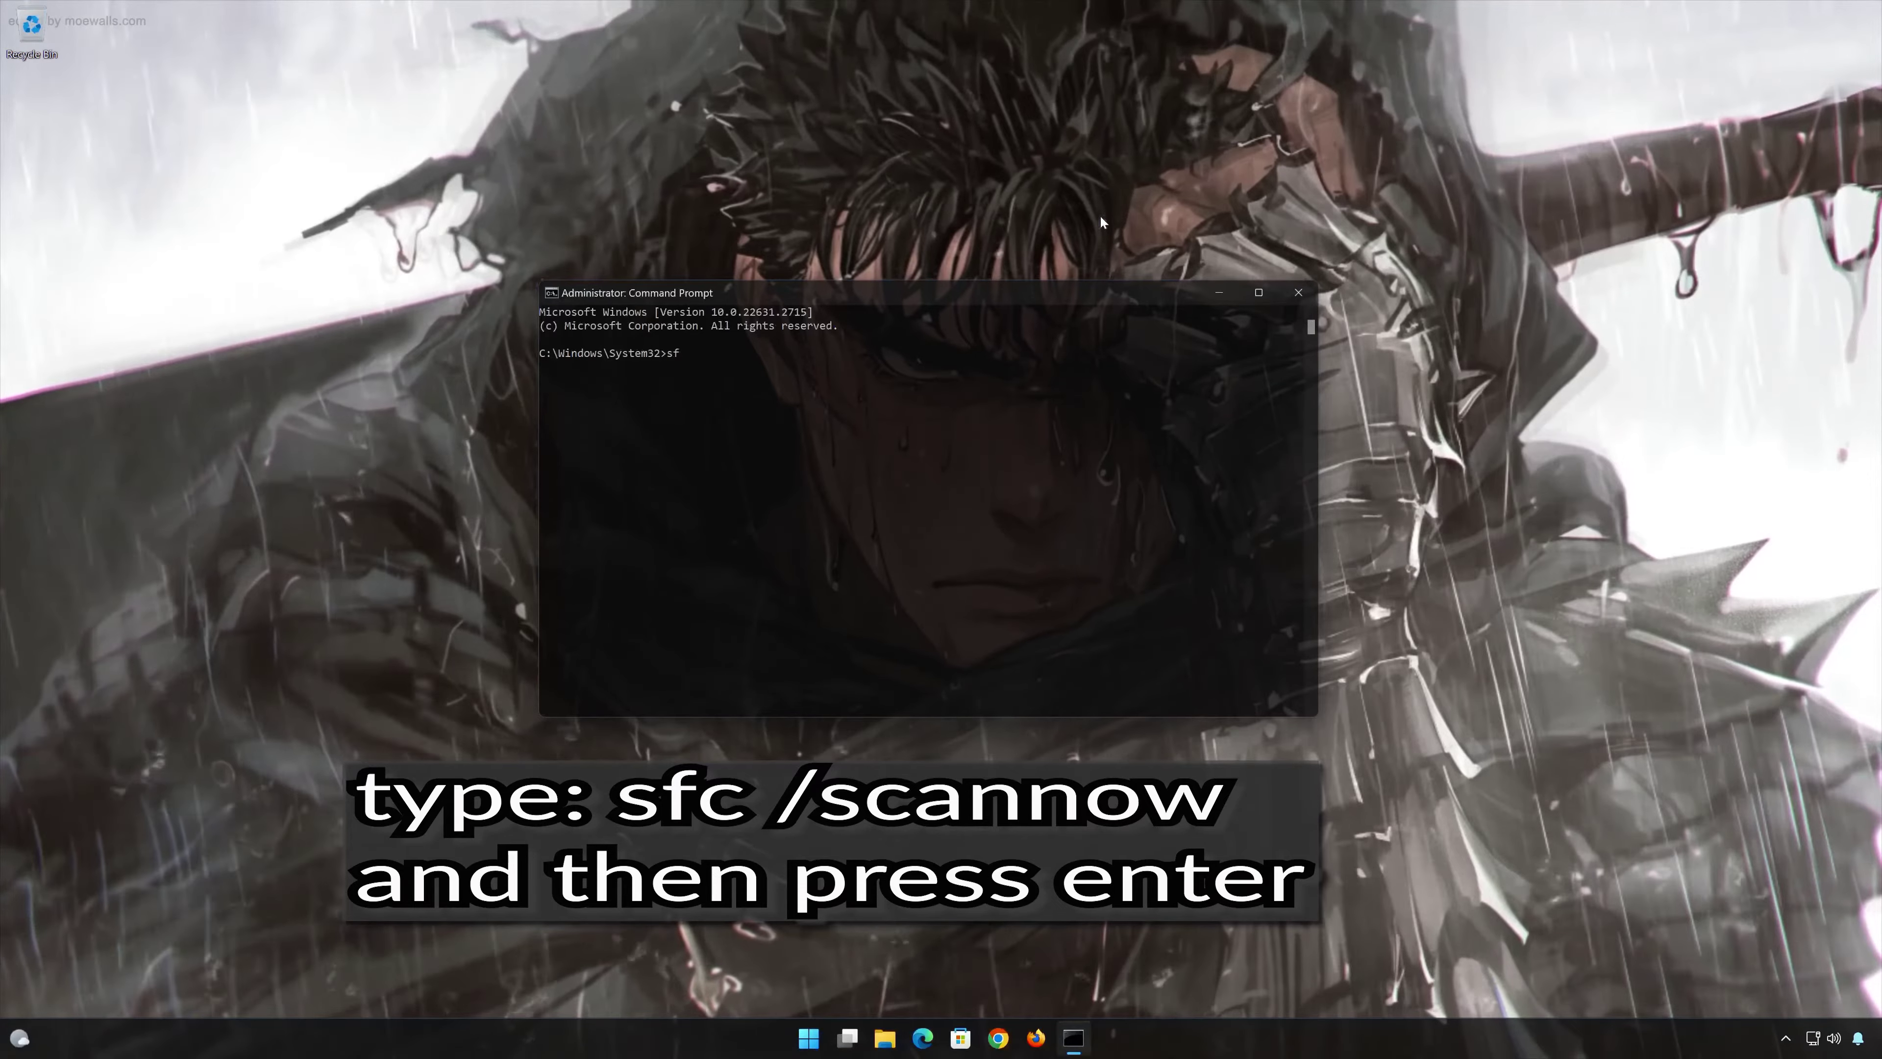
pyautogui.write('sfc /s')
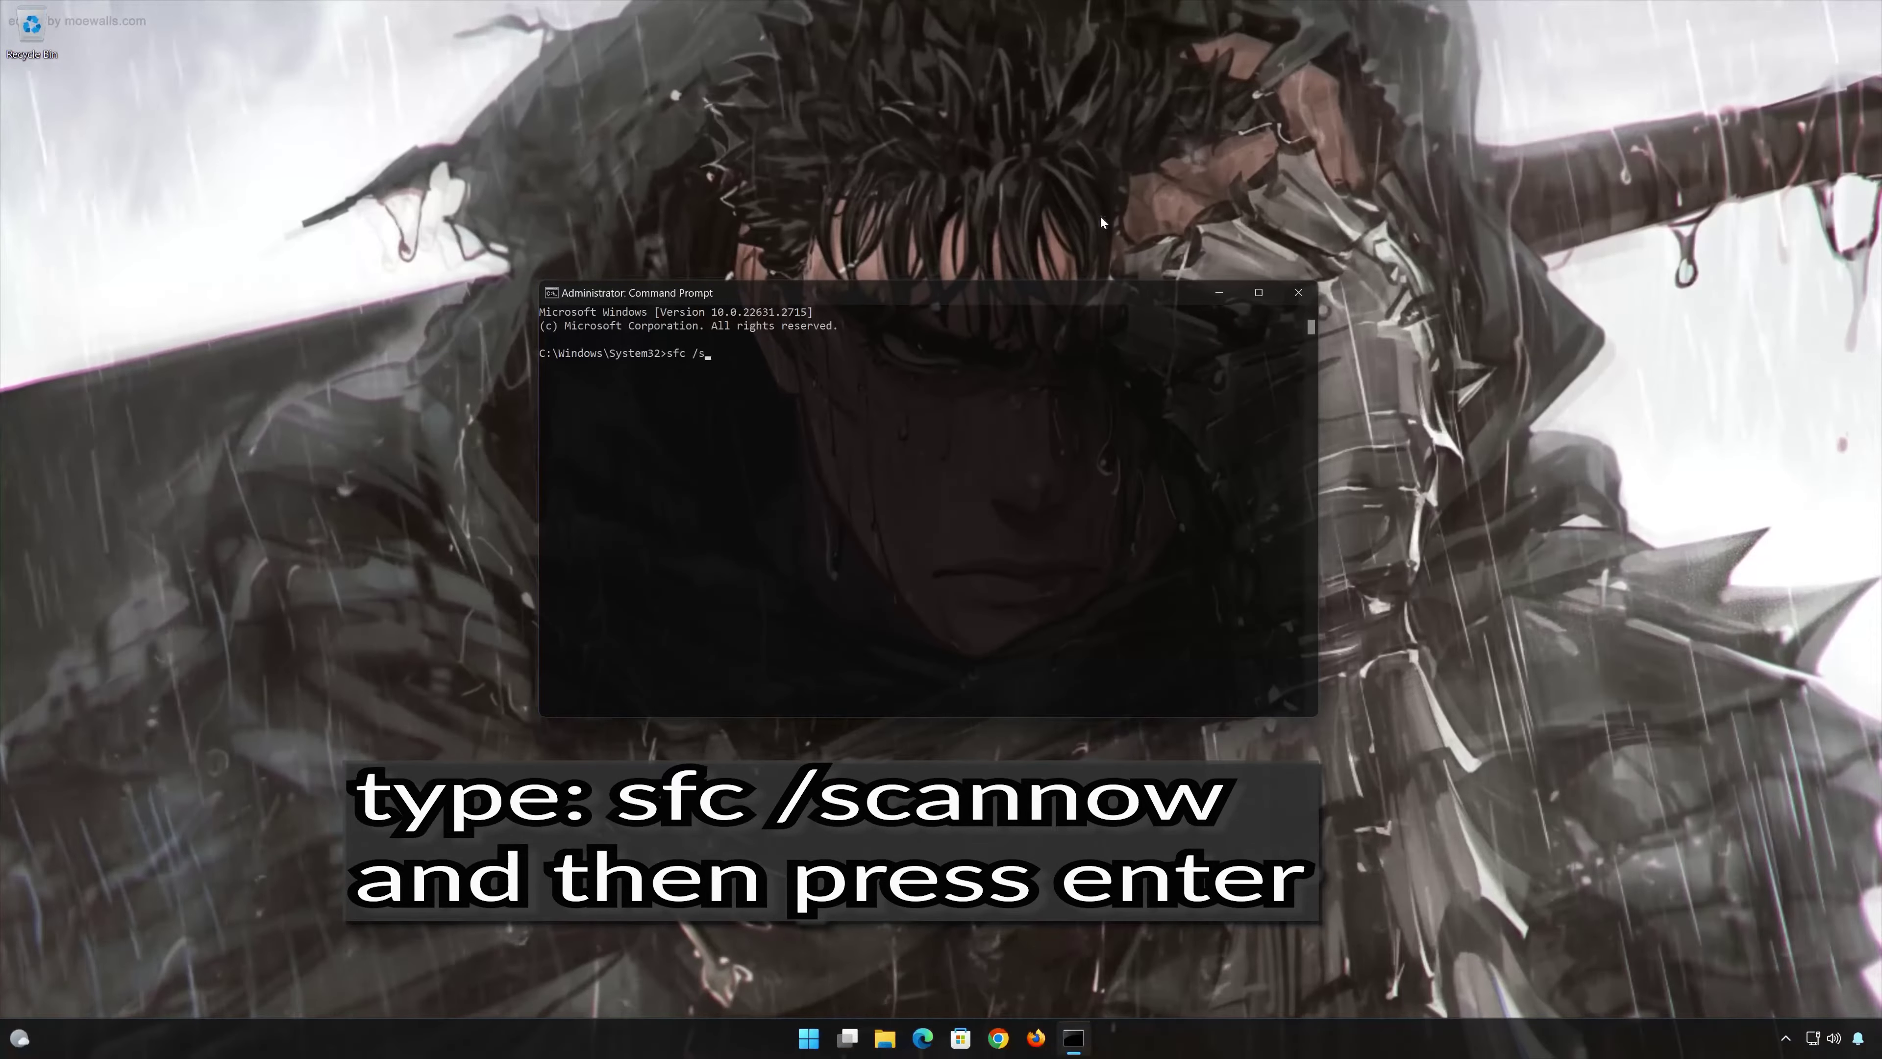
pyautogui.write('cannow')
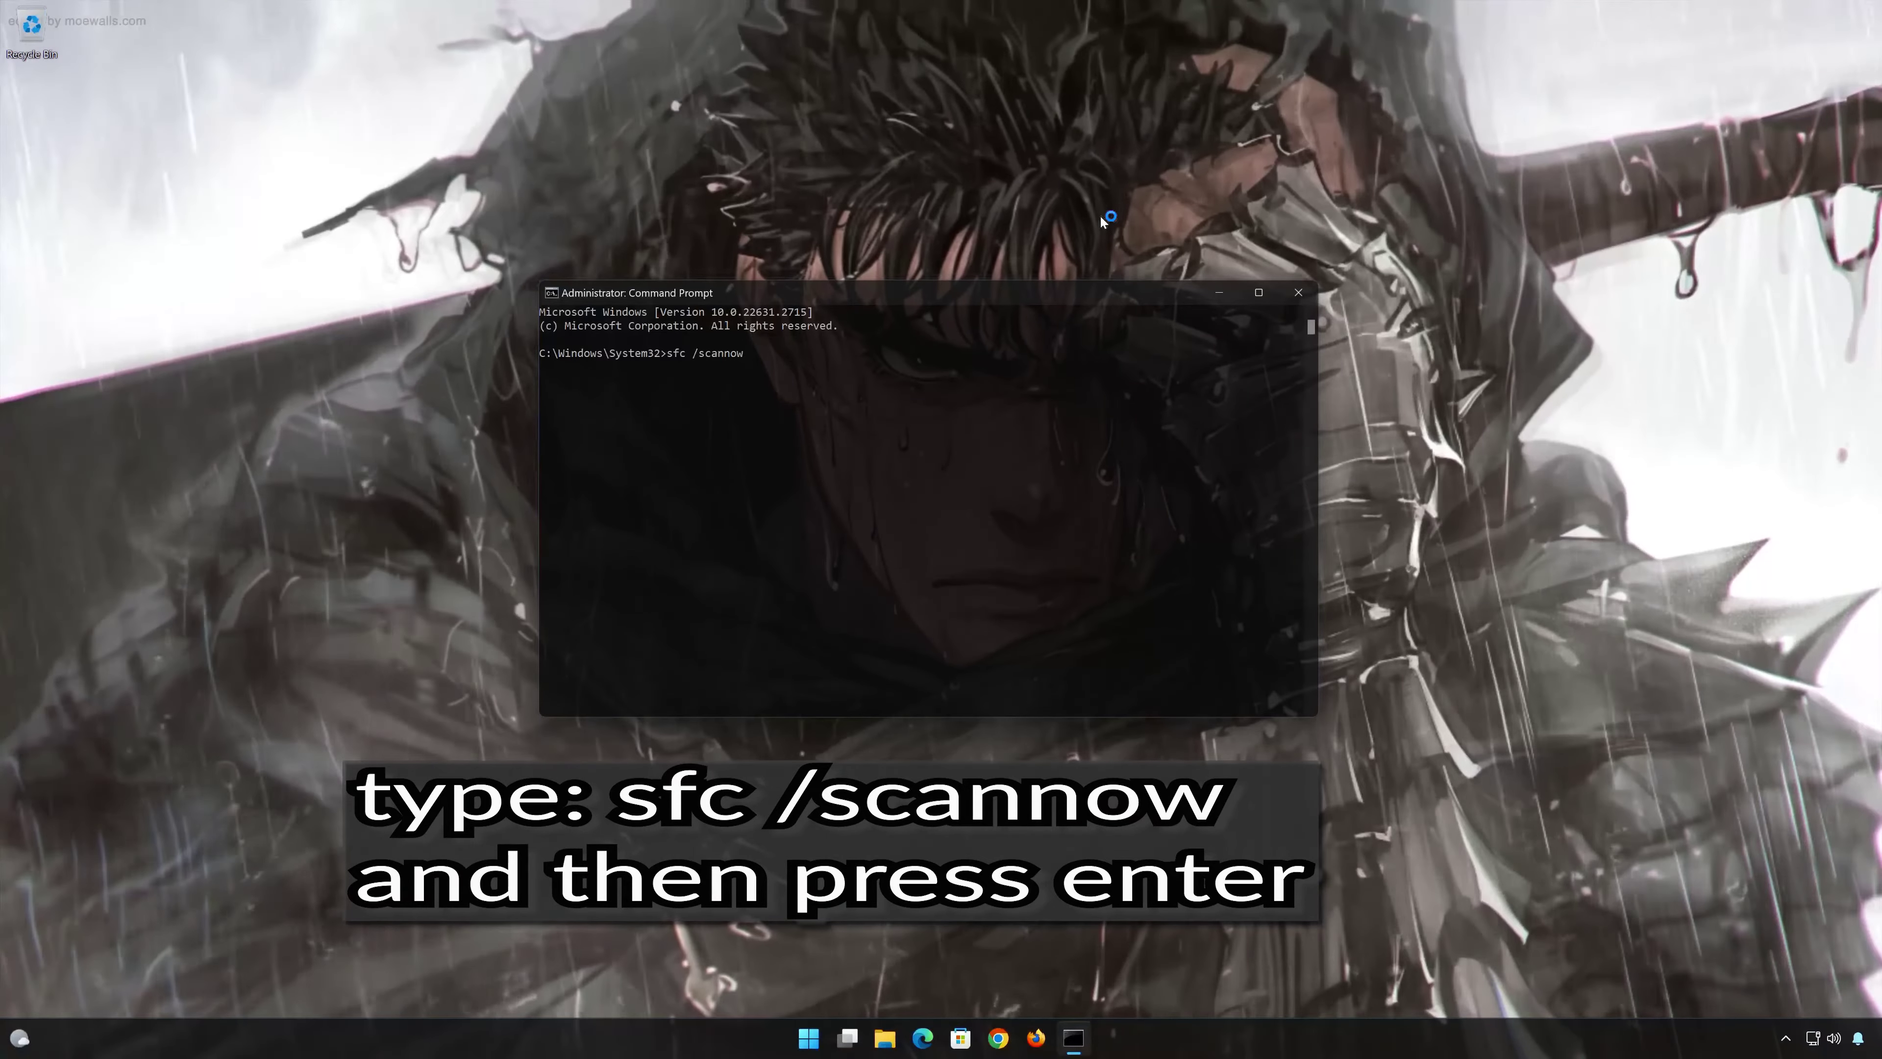
pyautogui.press('Return')
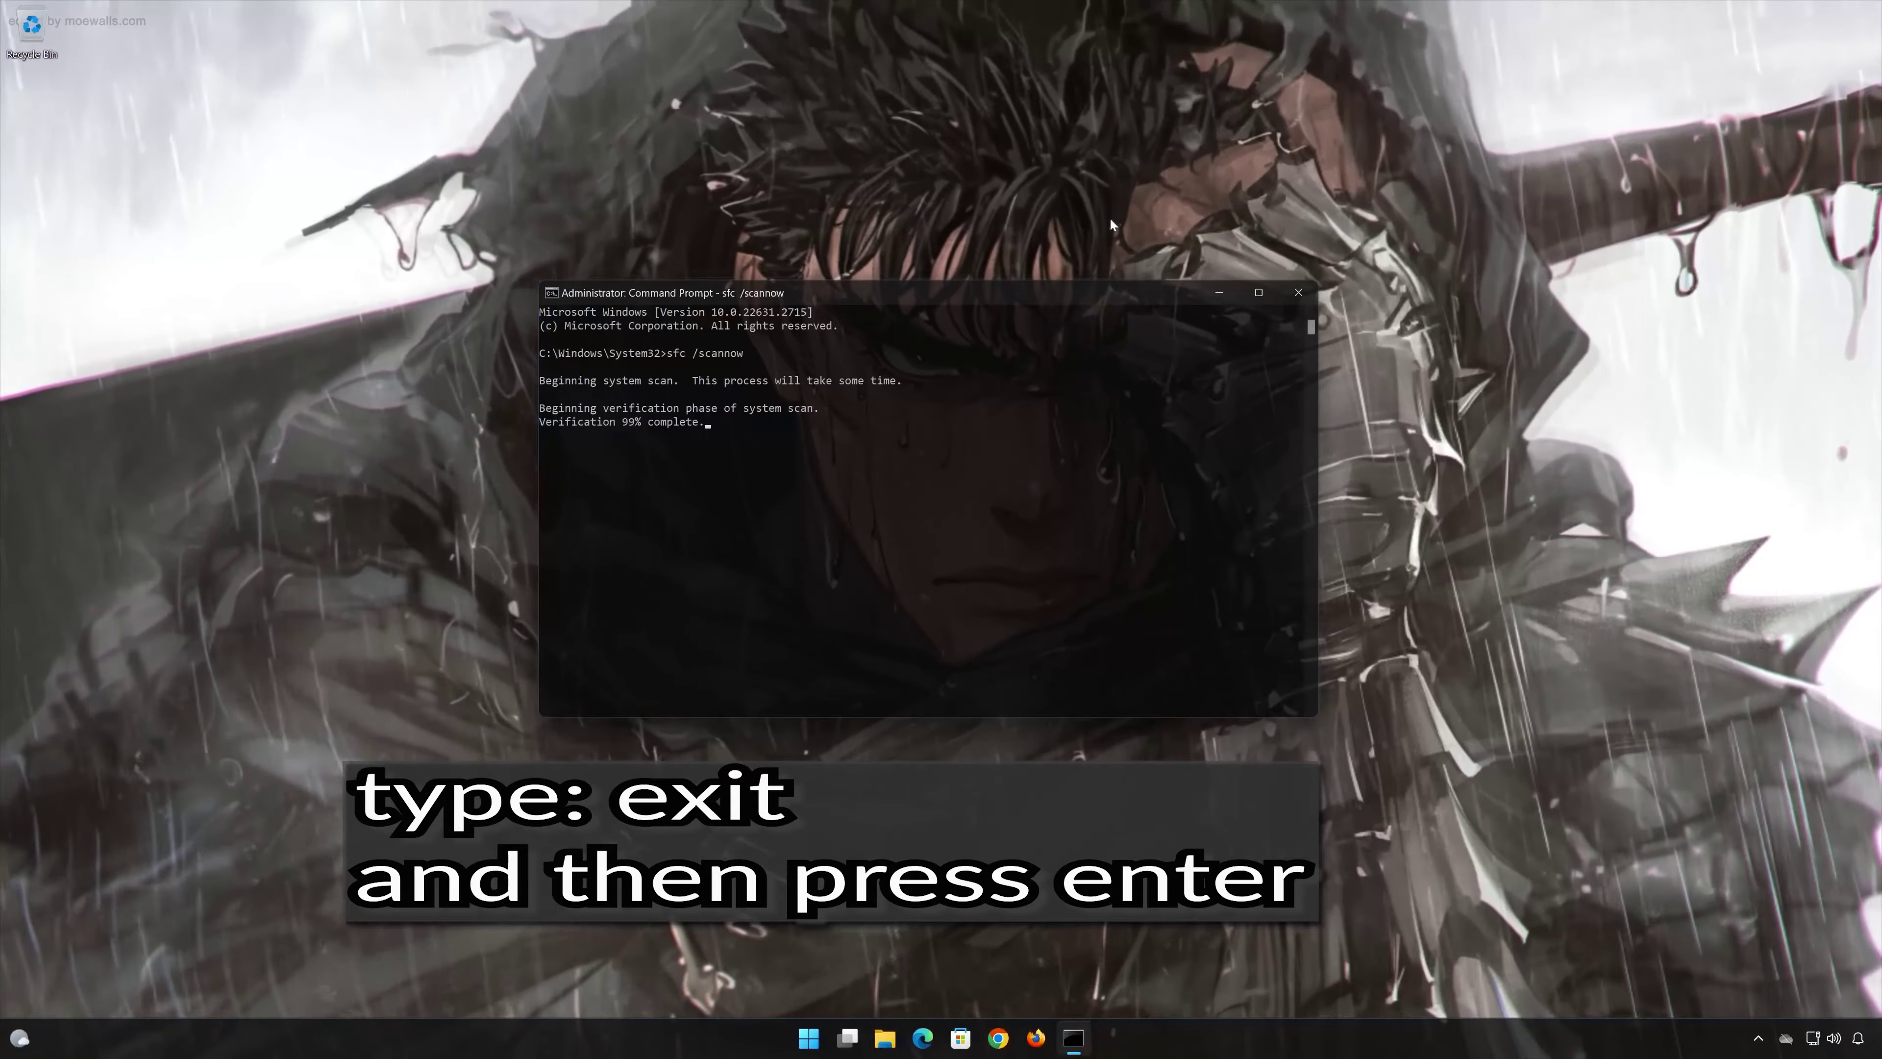
pyautogui.write('exit')
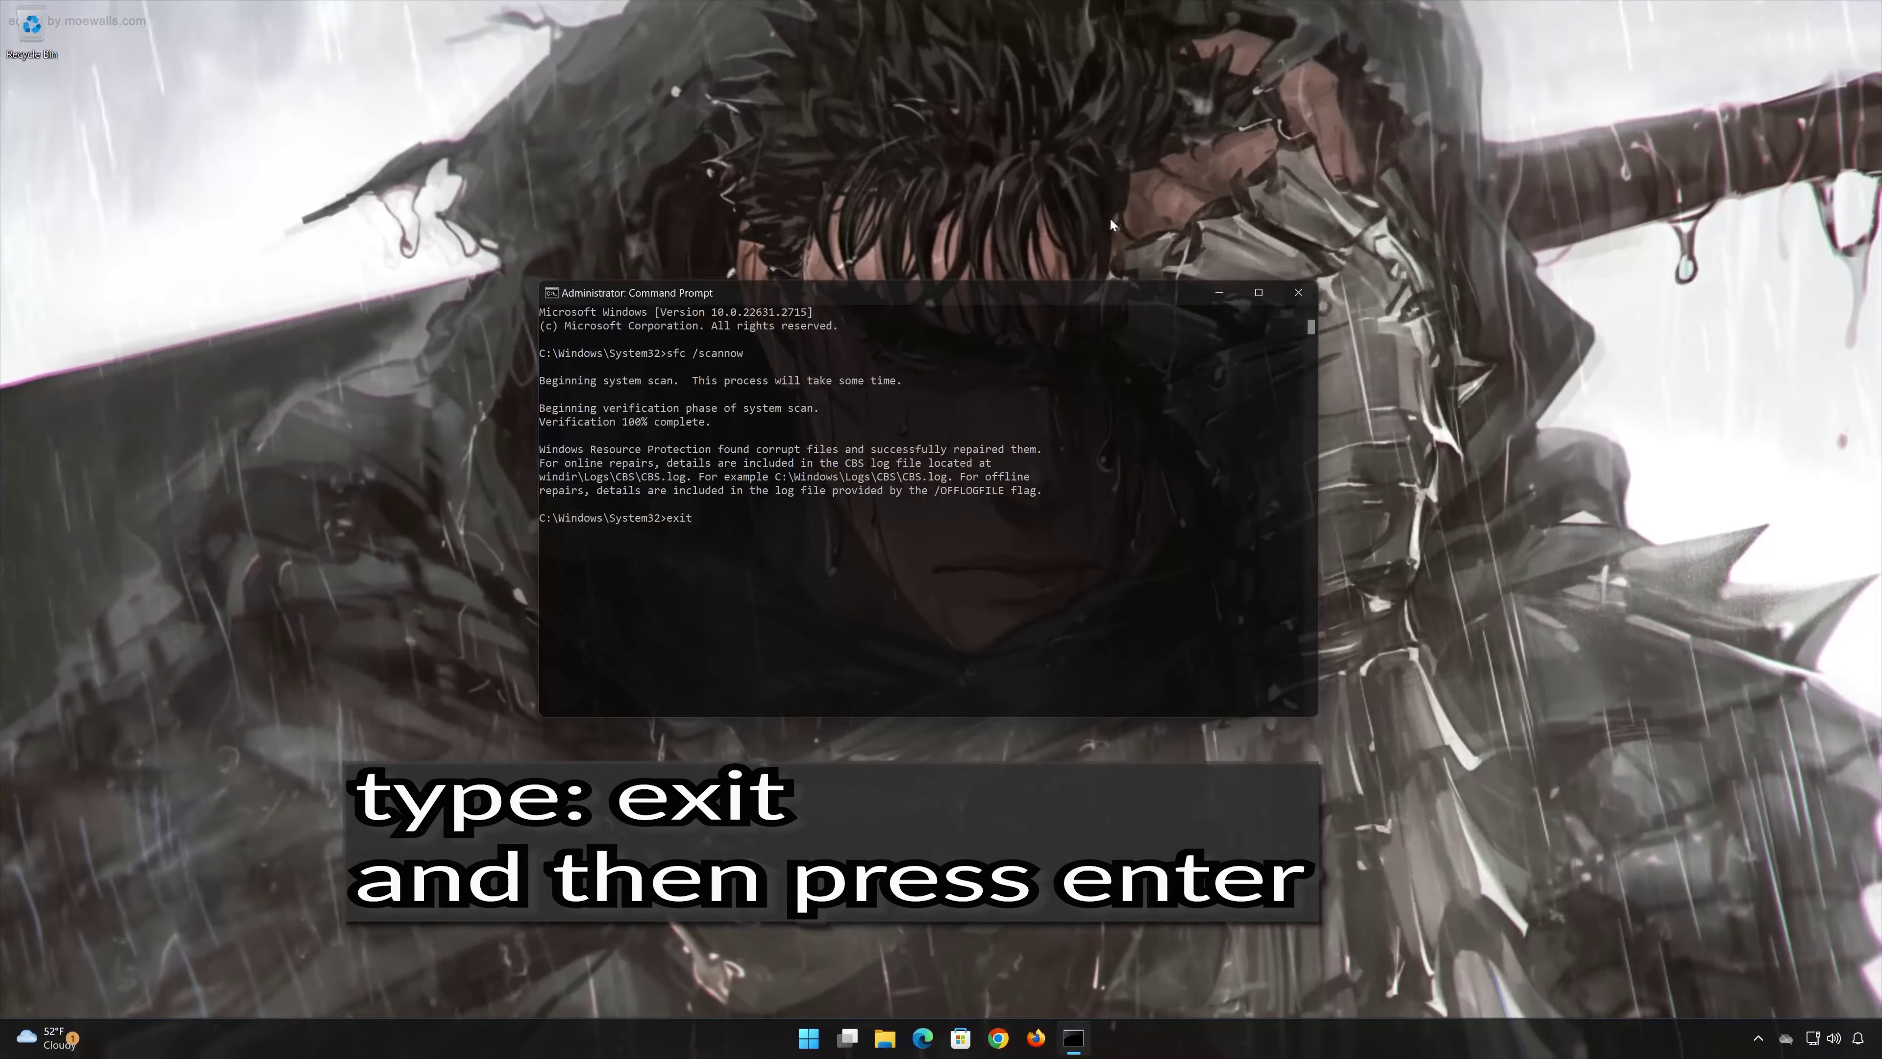
pyautogui.press('Return')
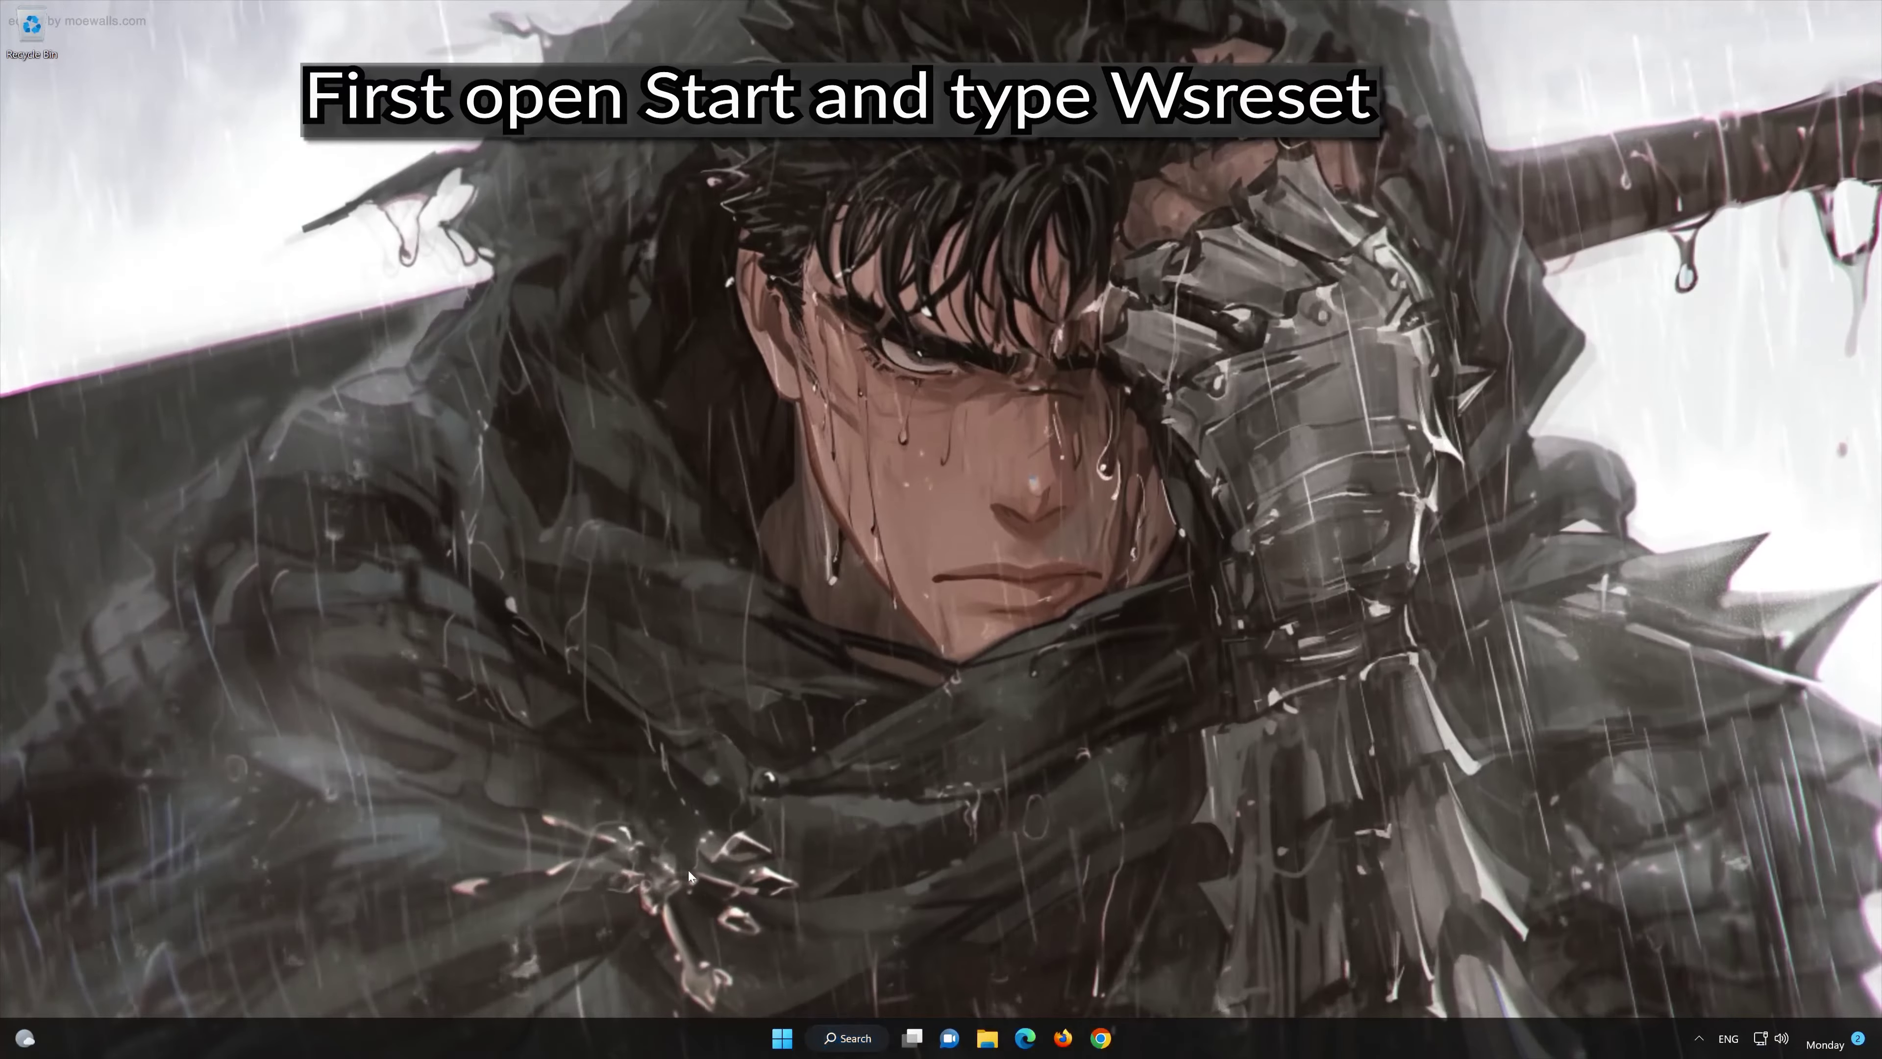
# Step: Search for wsreset and run it to reset the Microsoft Store cache
pyautogui.click(782, 1038)
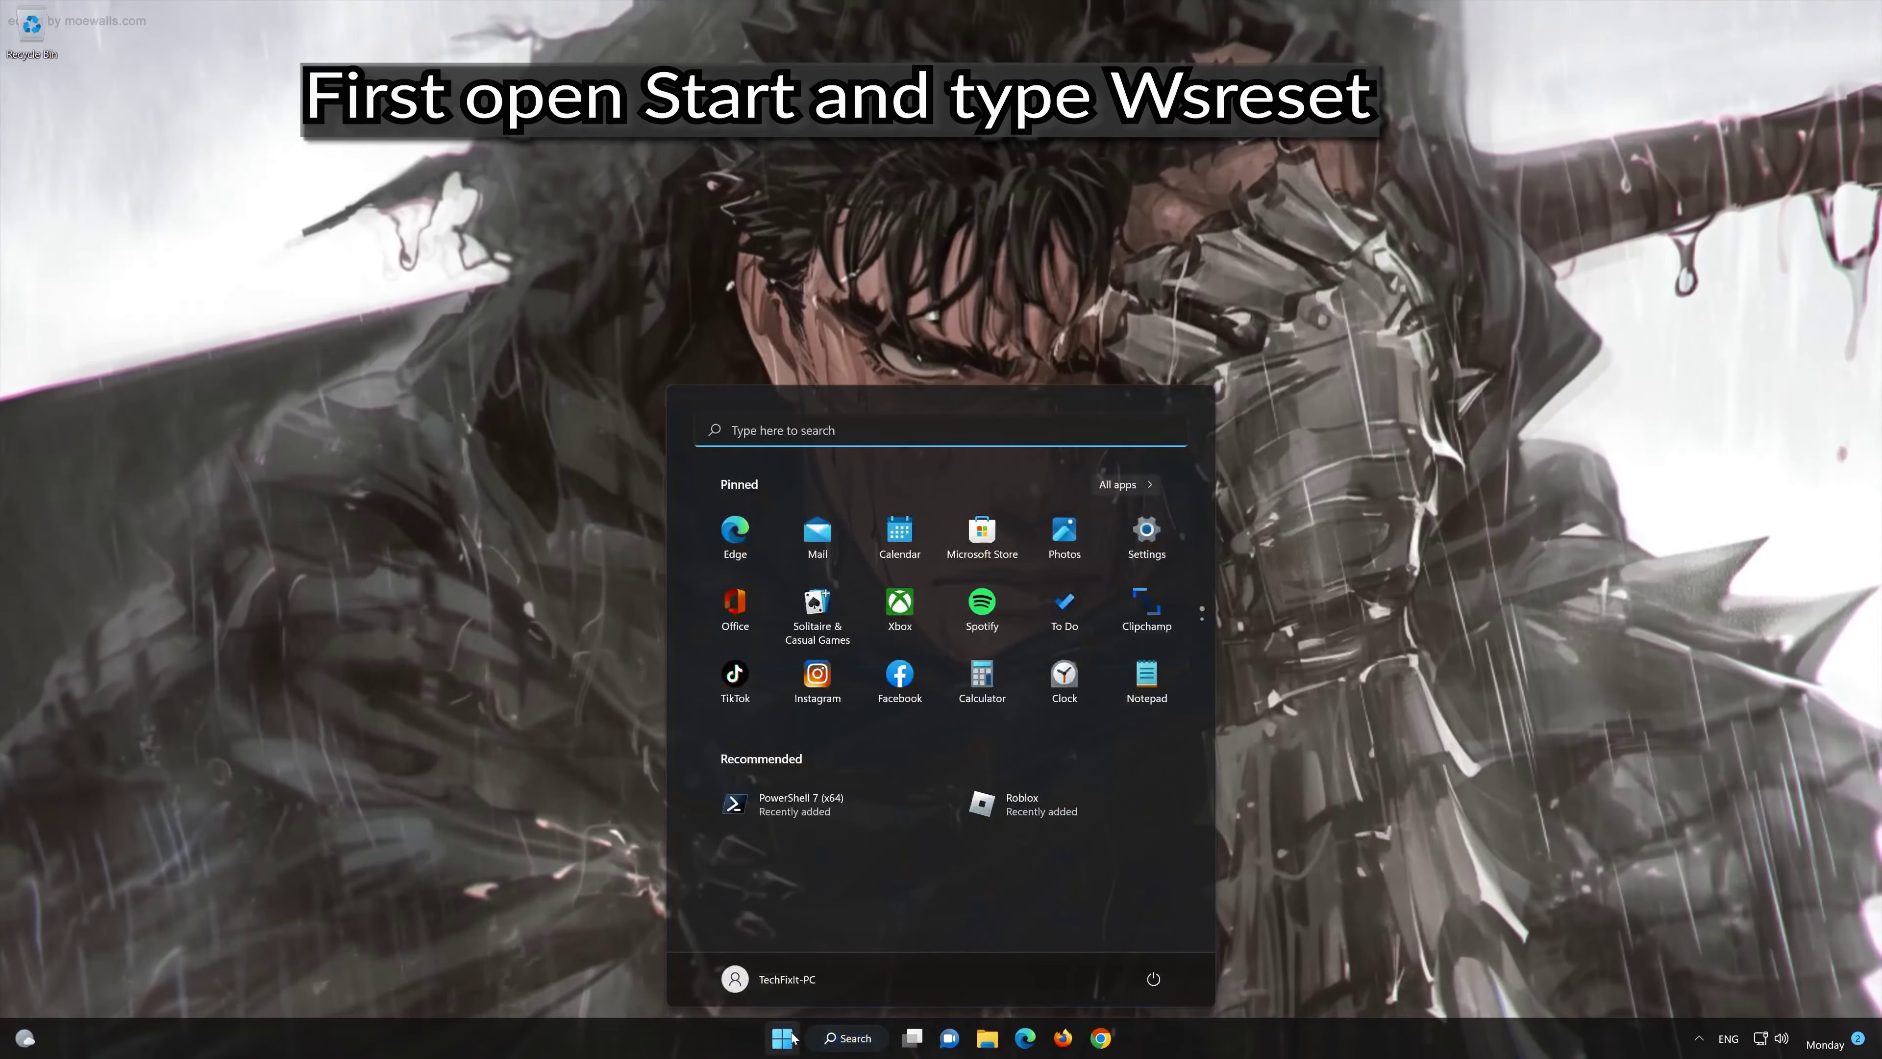
pyautogui.write('wsreset')
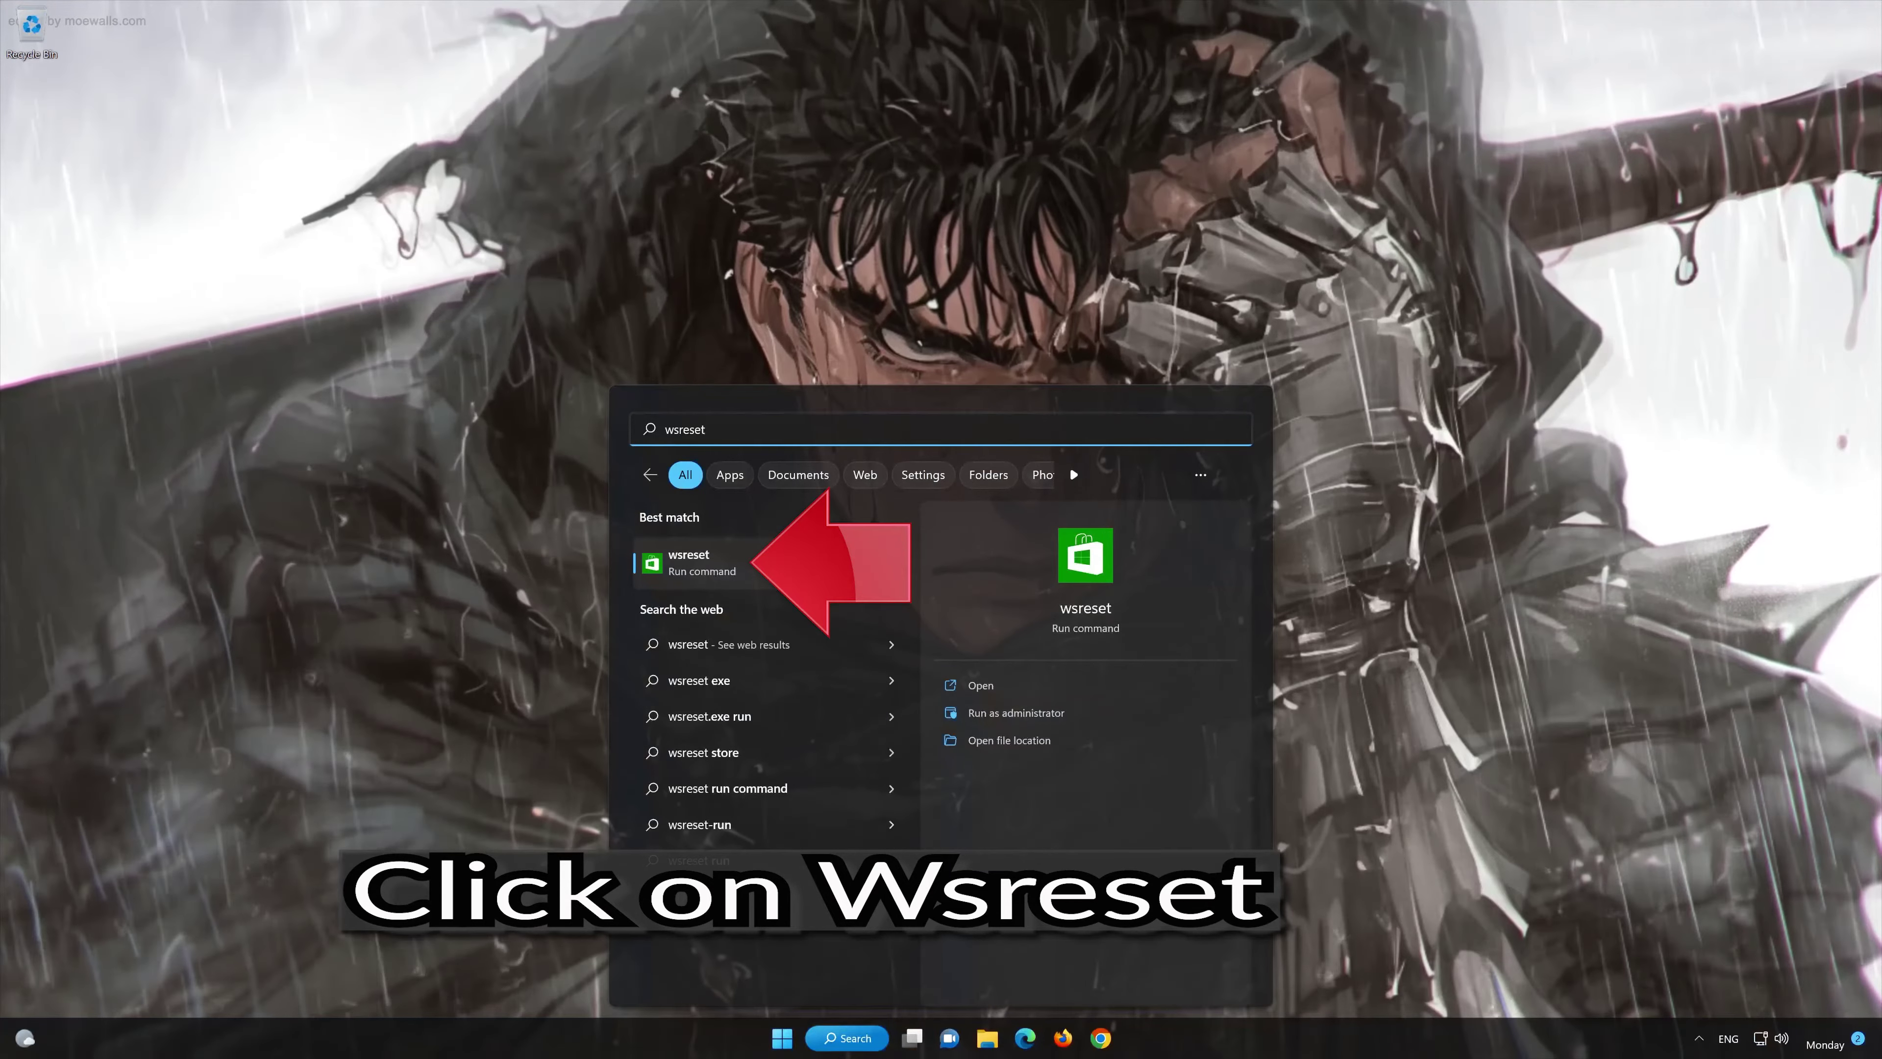
pyautogui.click(796, 565)
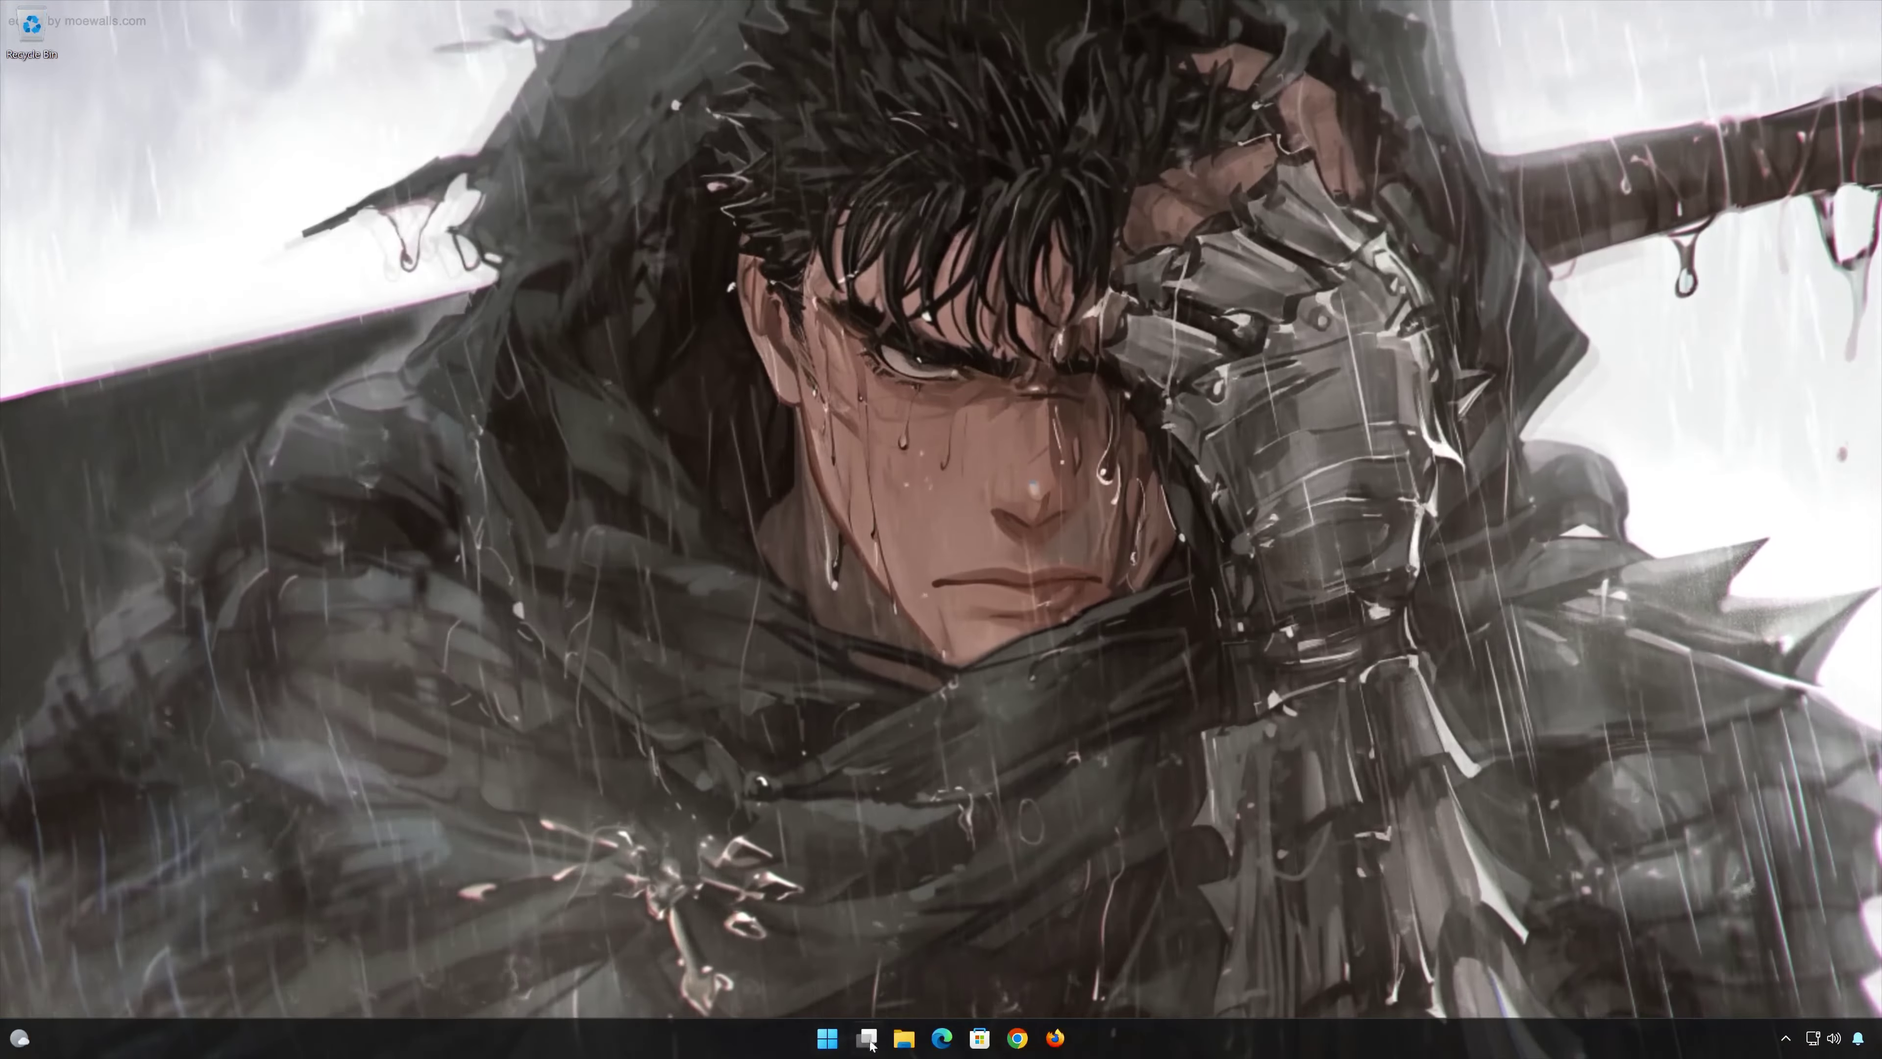
# Step: Search for powershell and open Windows PowerShell as administrator, allowing it to make changes to the device
pyautogui.click(841, 1049)
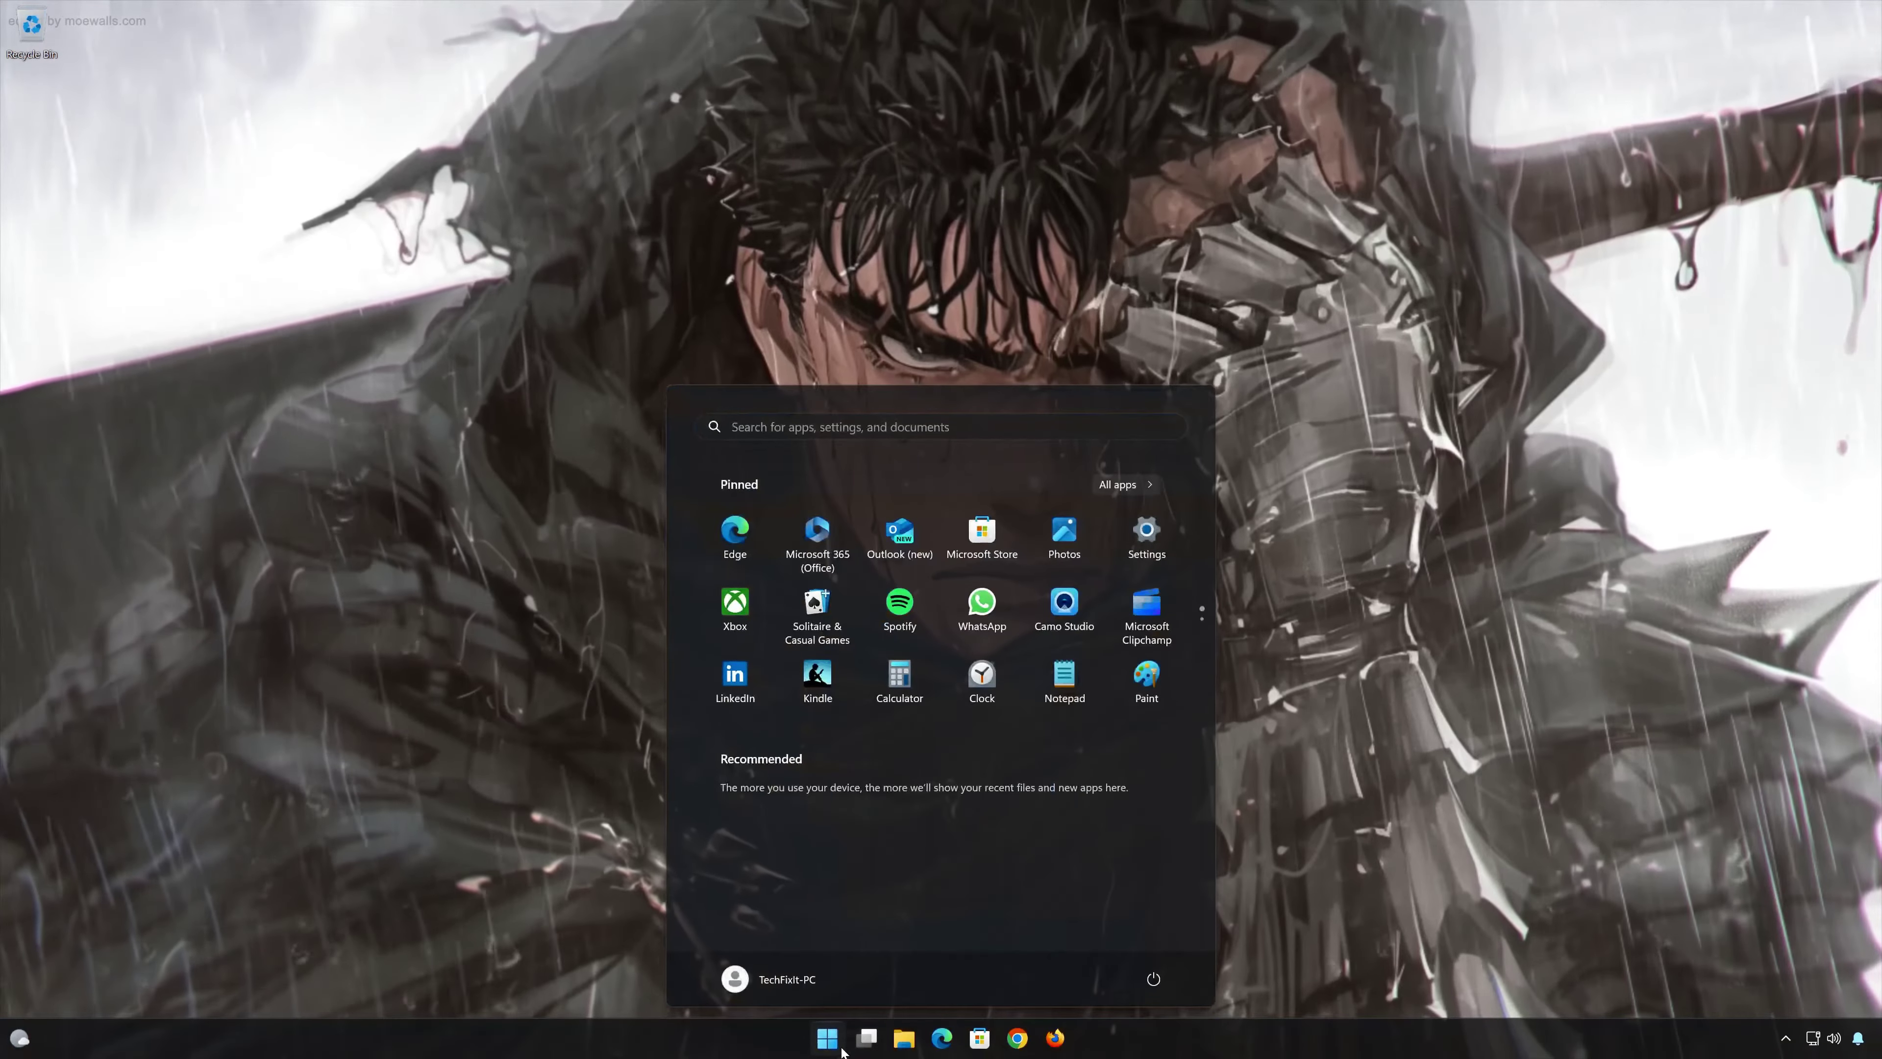
pyautogui.write('power')
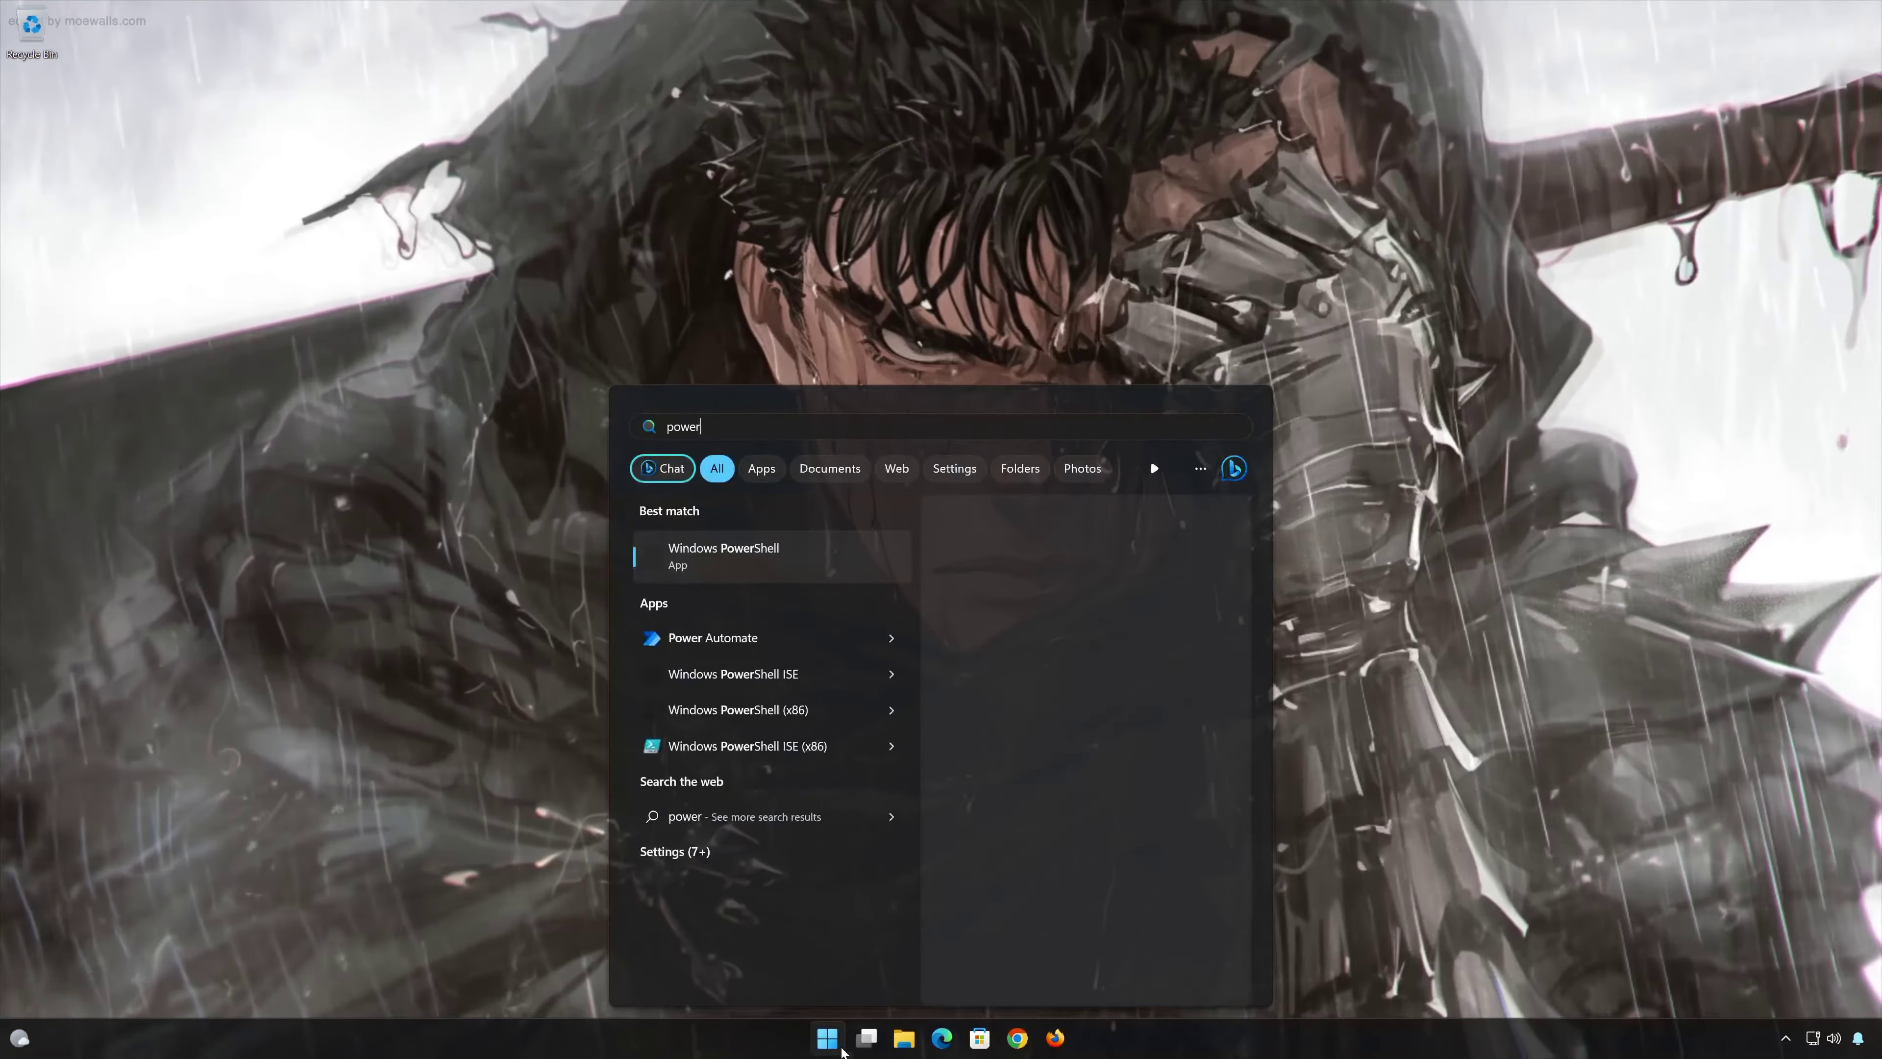
pyautogui.write('shell')
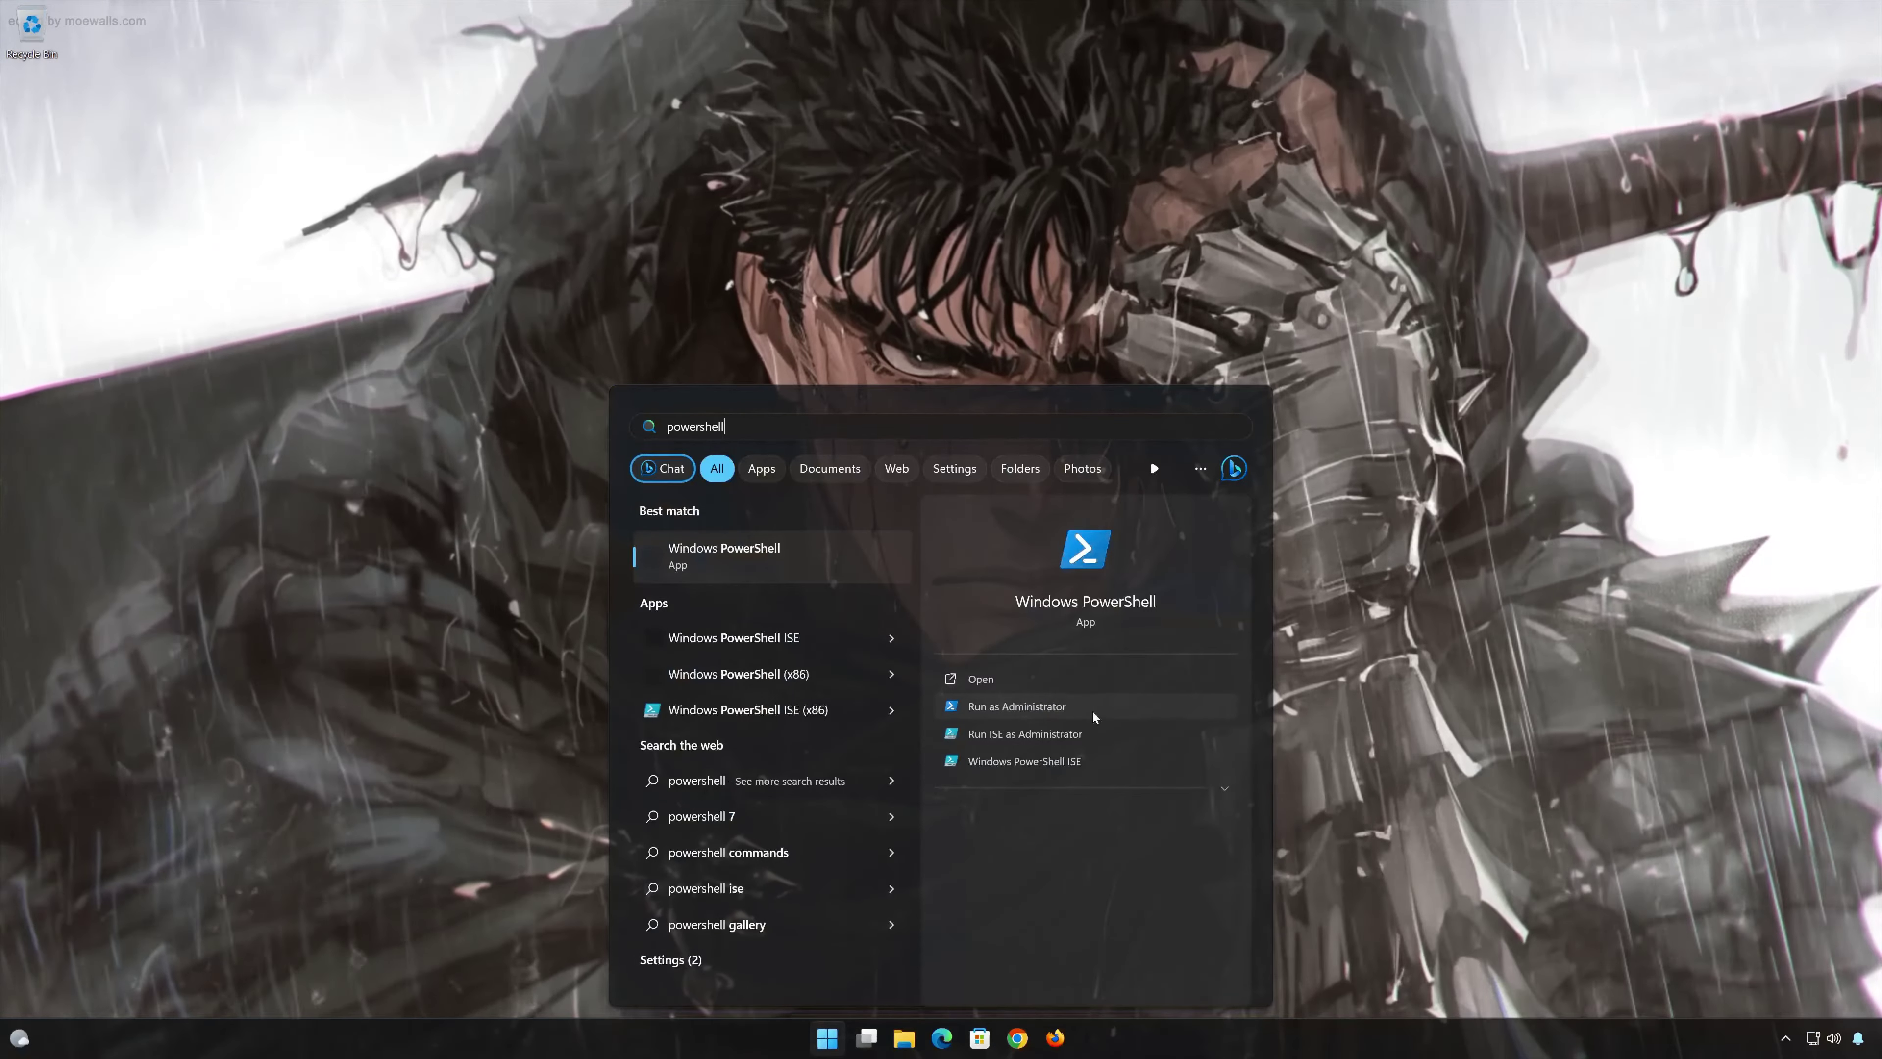
pyautogui.click(1093, 708)
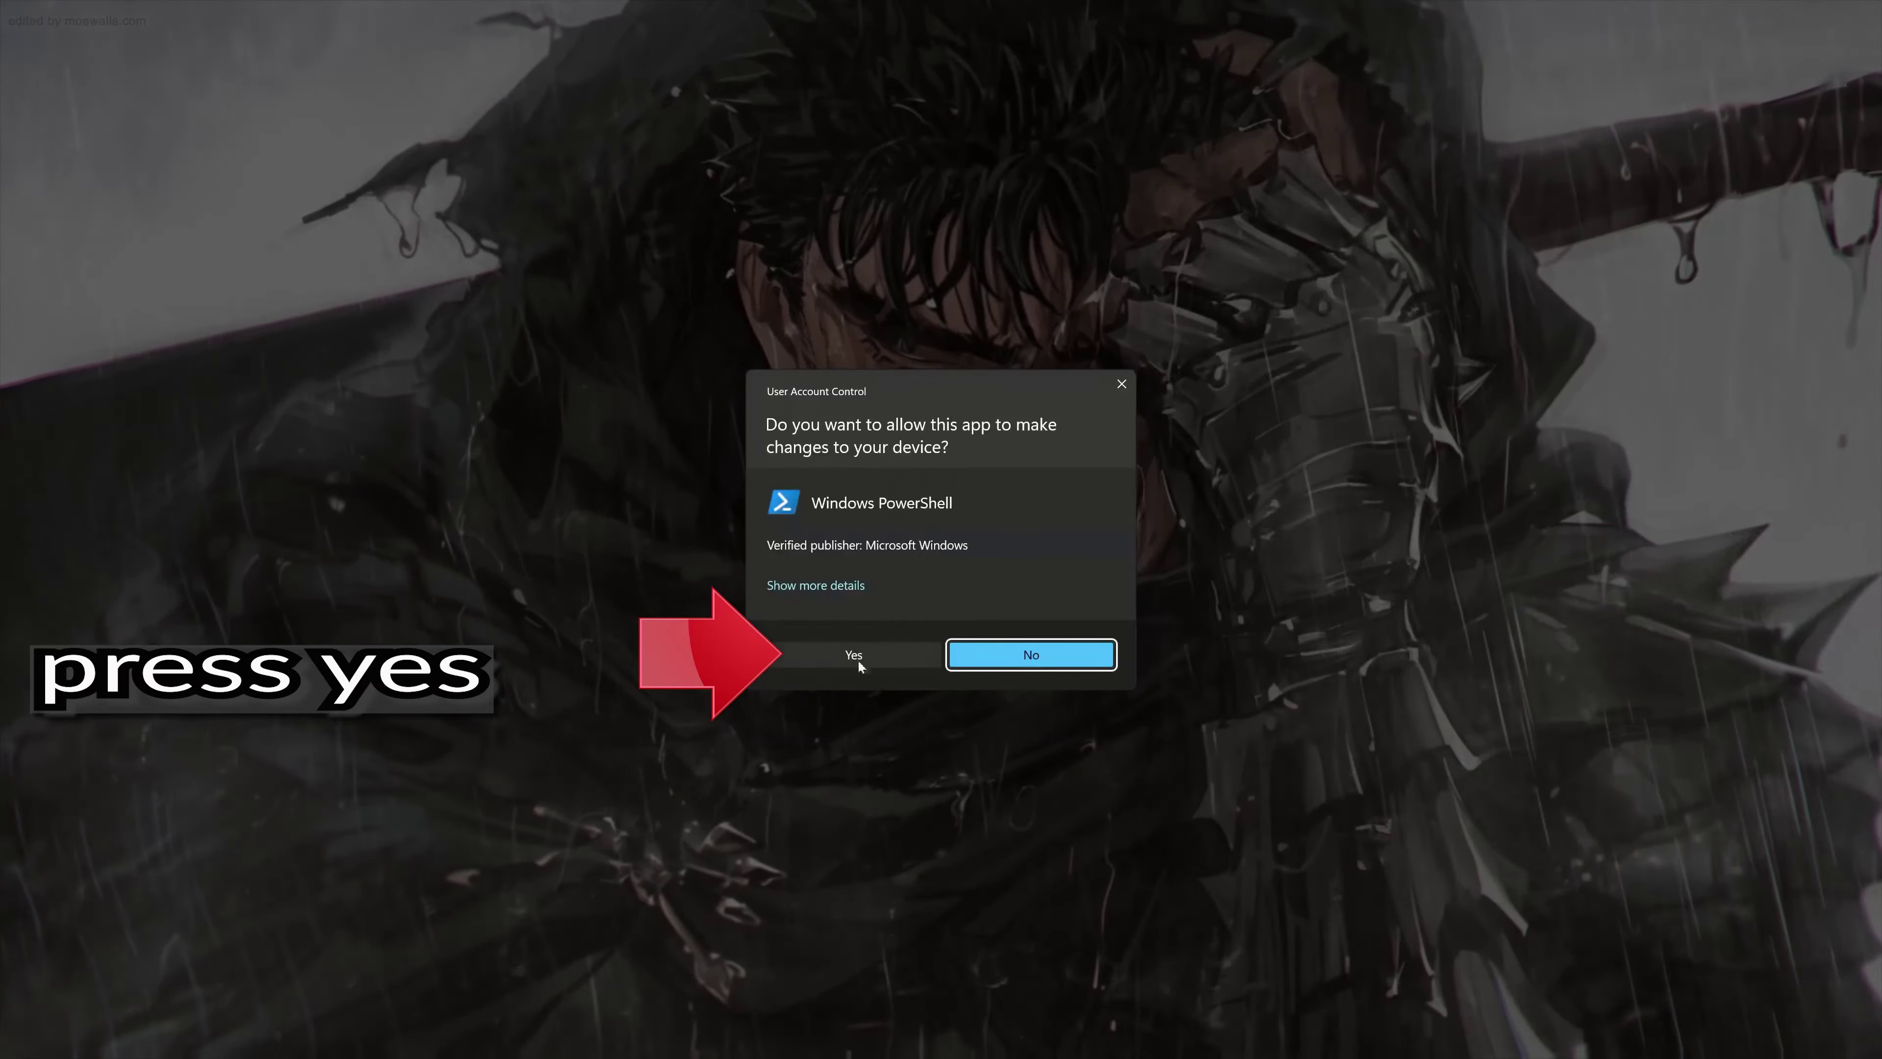
pyautogui.click(851, 657)
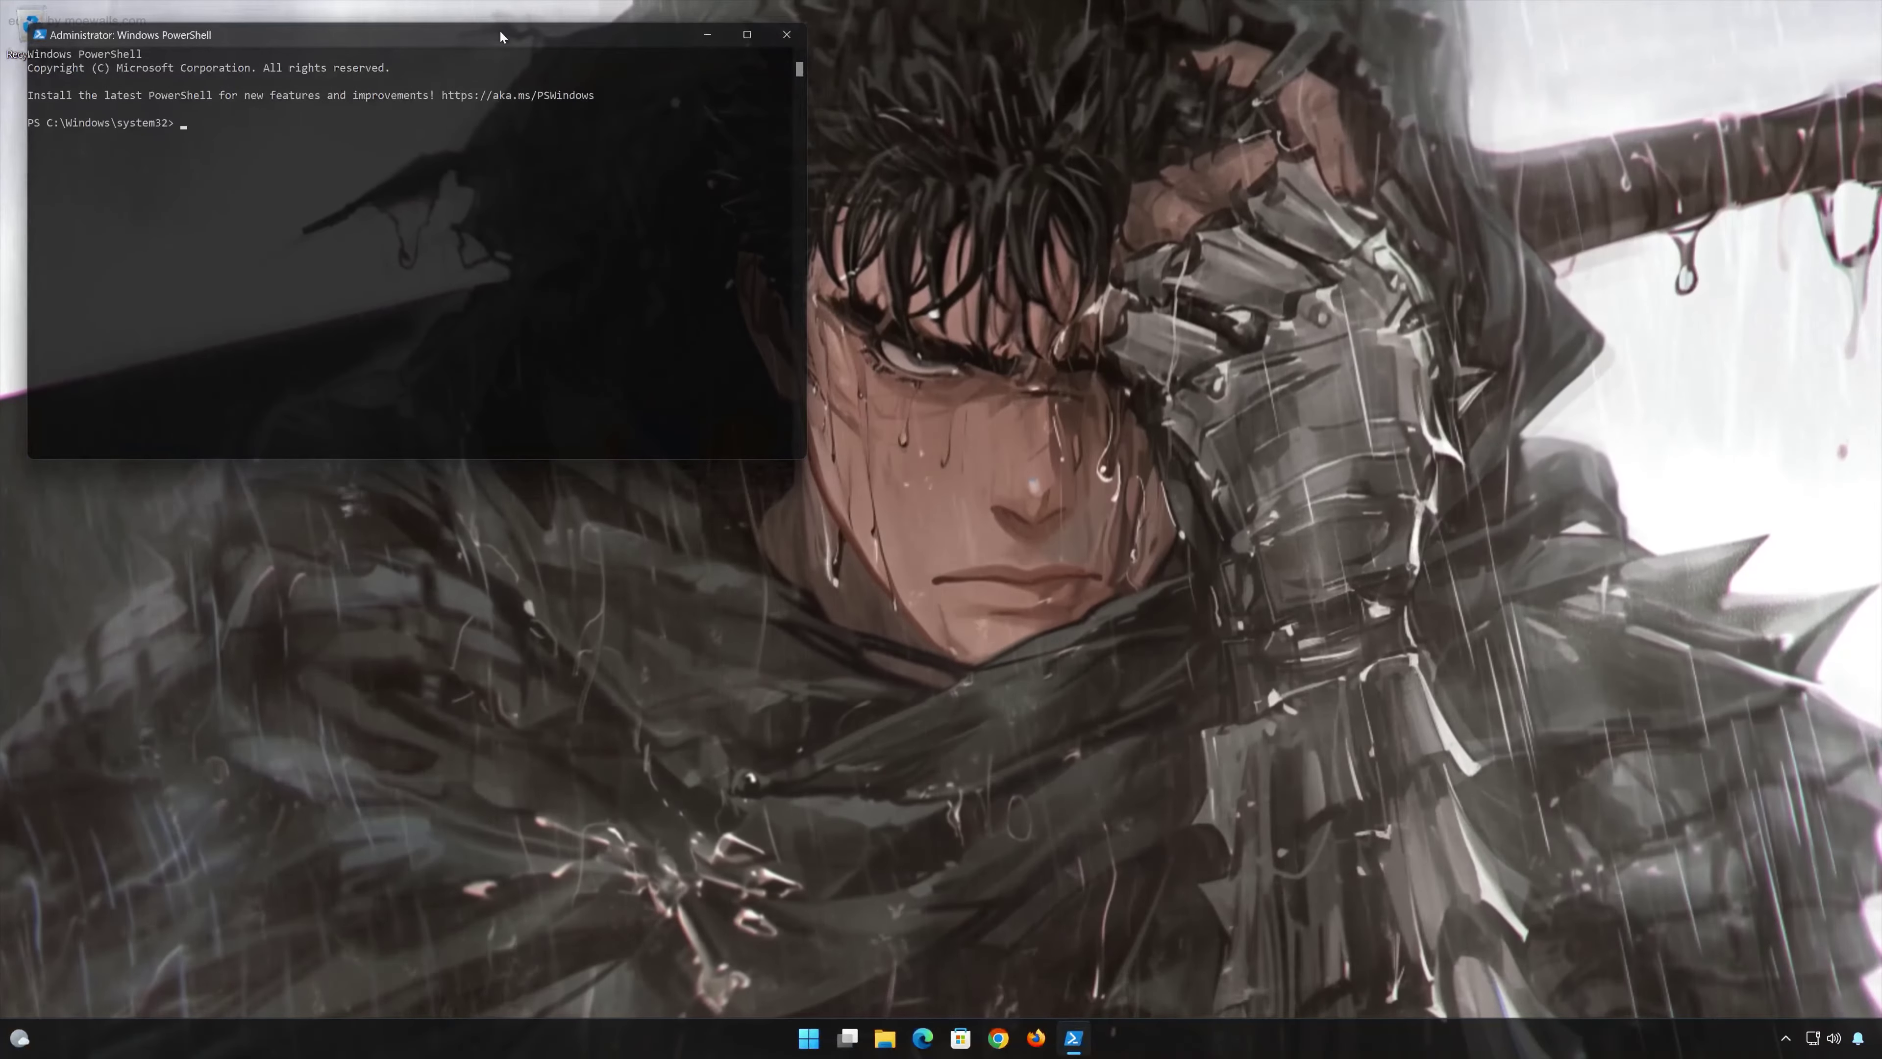
# Step: Run DISM /Online /Cleanup-Image /RestoreHealth in the elevated Windows PowerShell and close it with exit once the restore operation completes
pyautogui.moveTo(505, 39); pyautogui.dragTo(1029, 255)
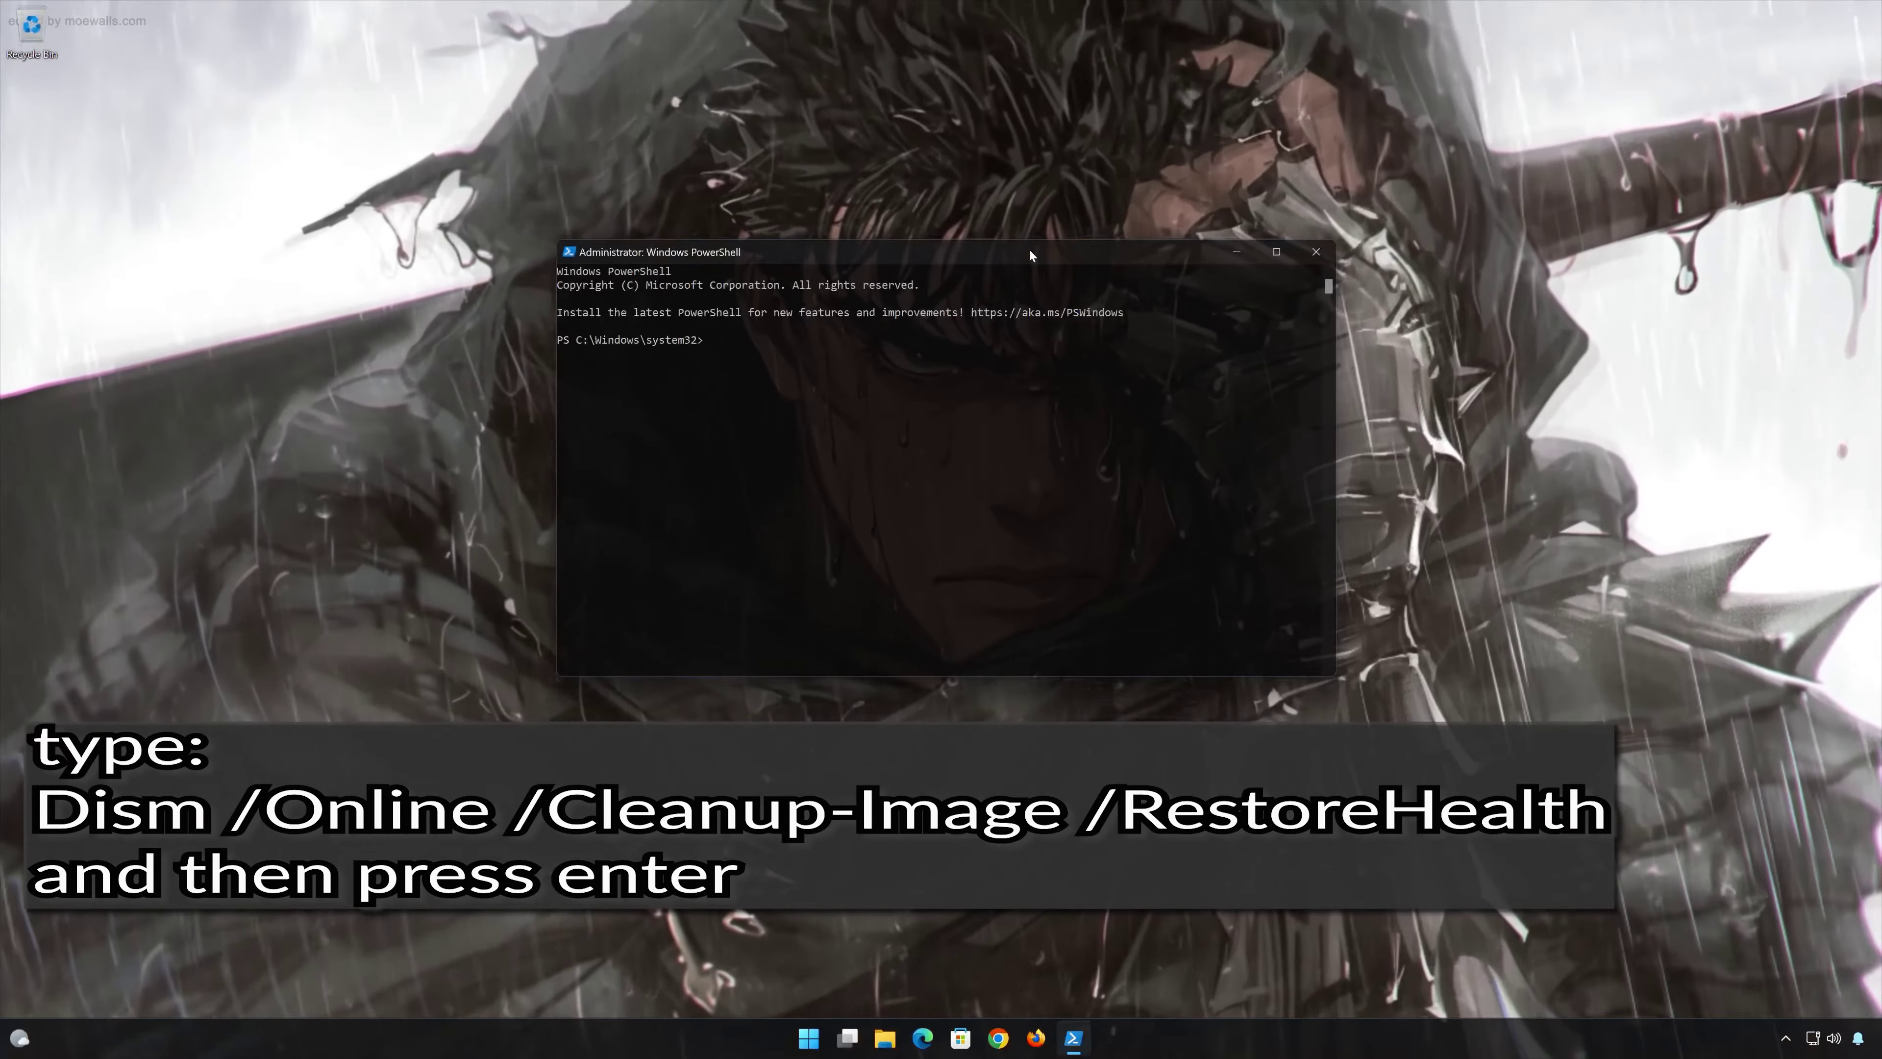
pyautogui.write('DIS')
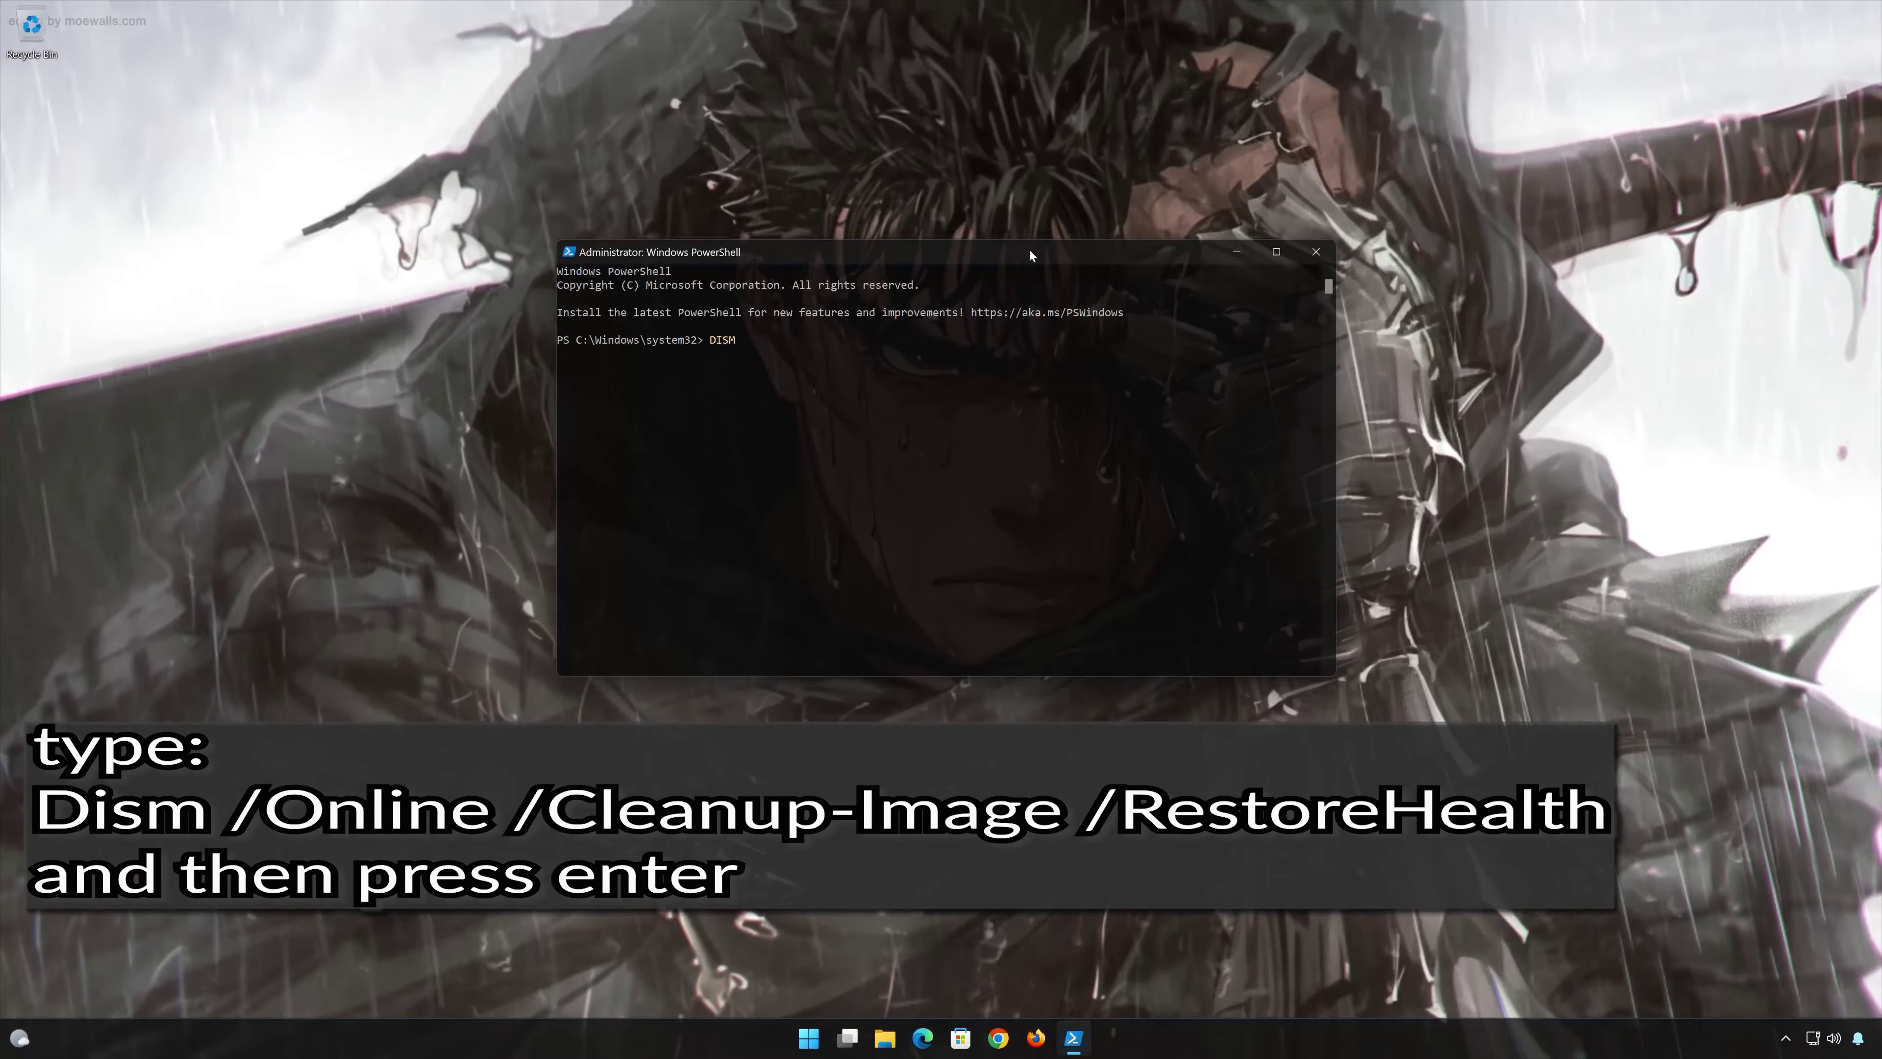
pyautogui.write('M')
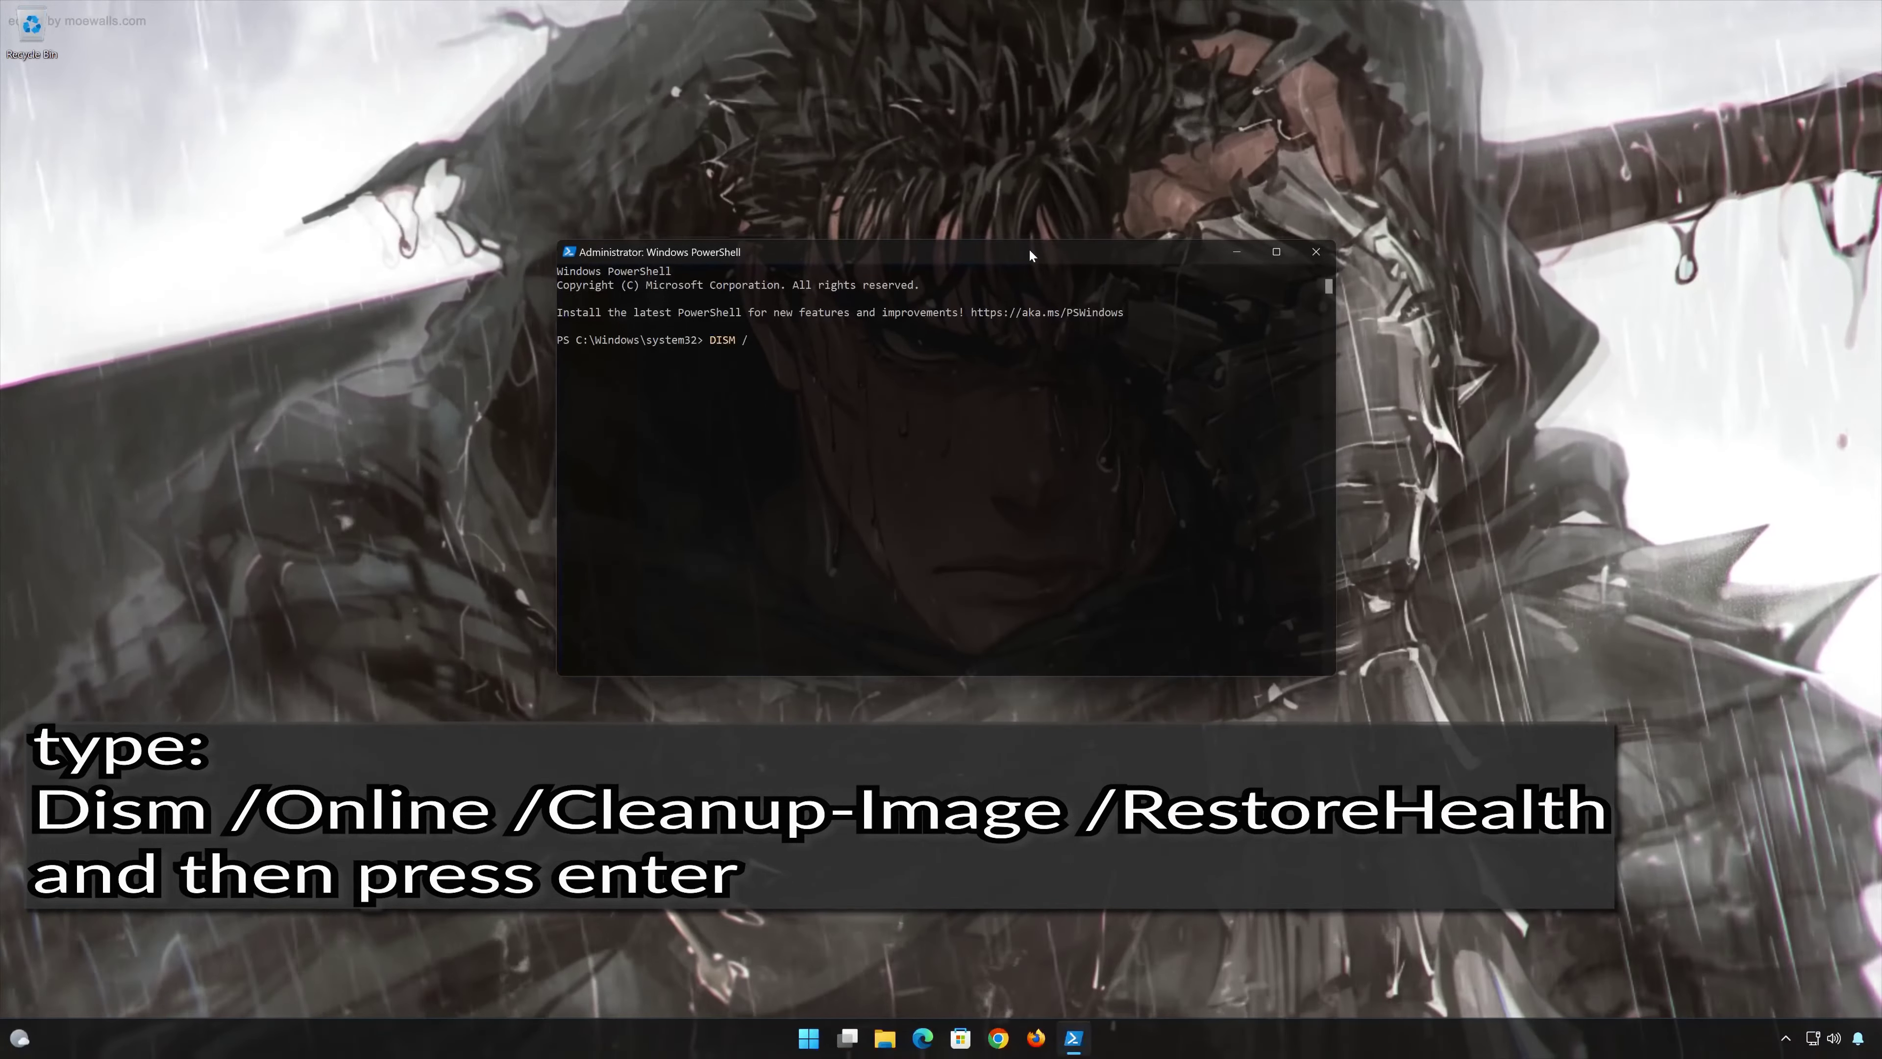
pyautogui.write(' /Onlinn')
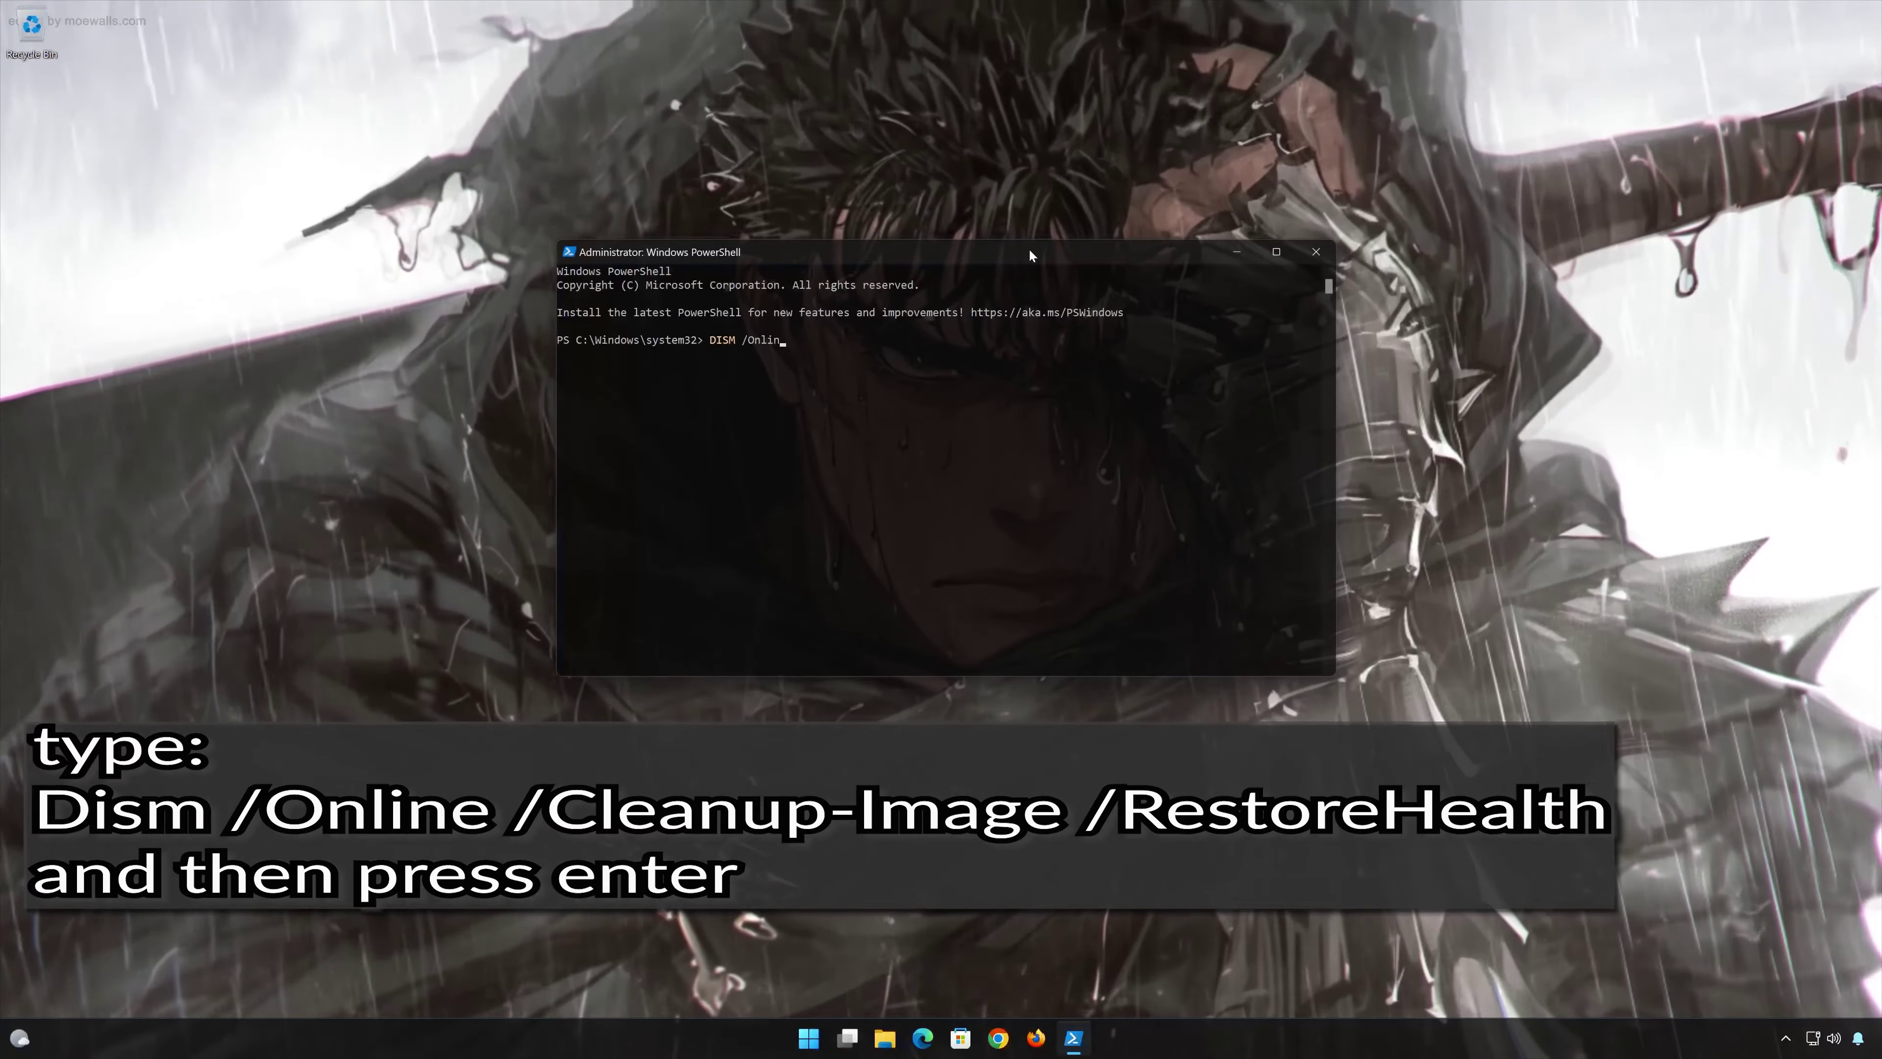
pyautogui.press('BackSpace')
pyautogui.write('e /')
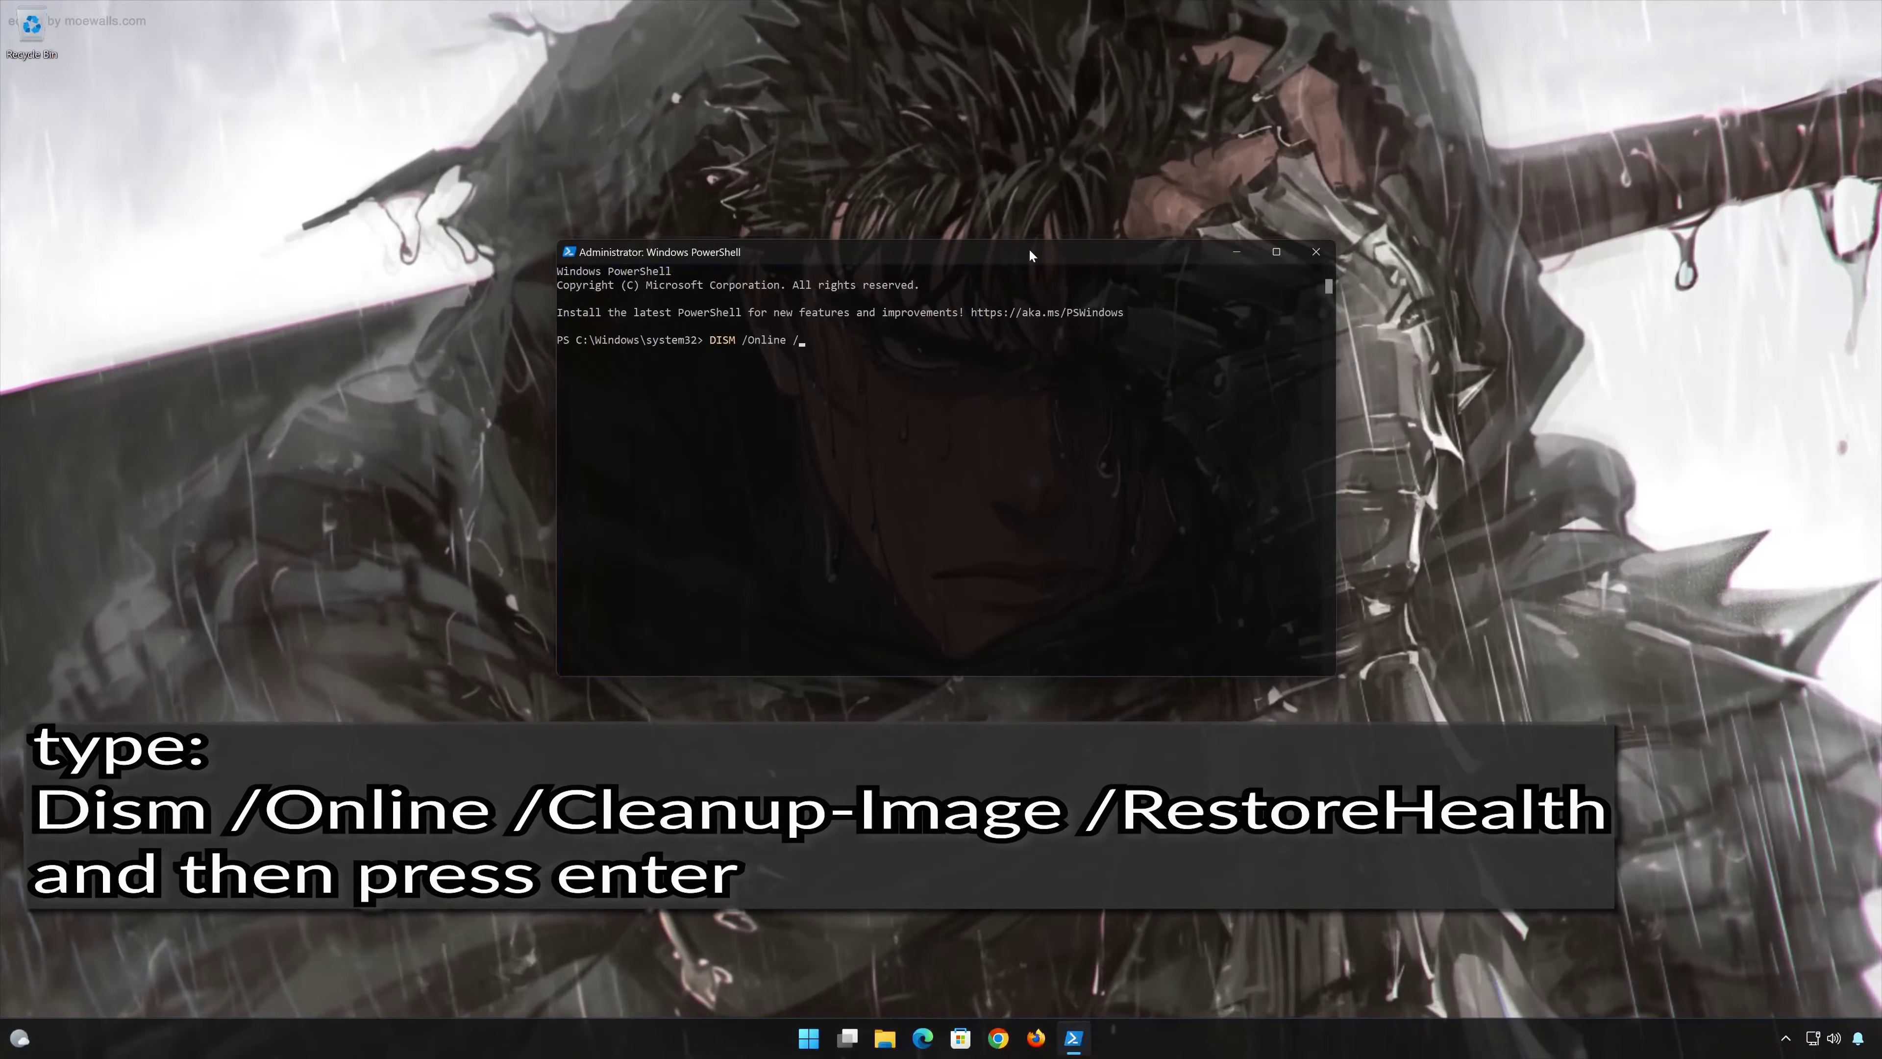
pyautogui.write('C')
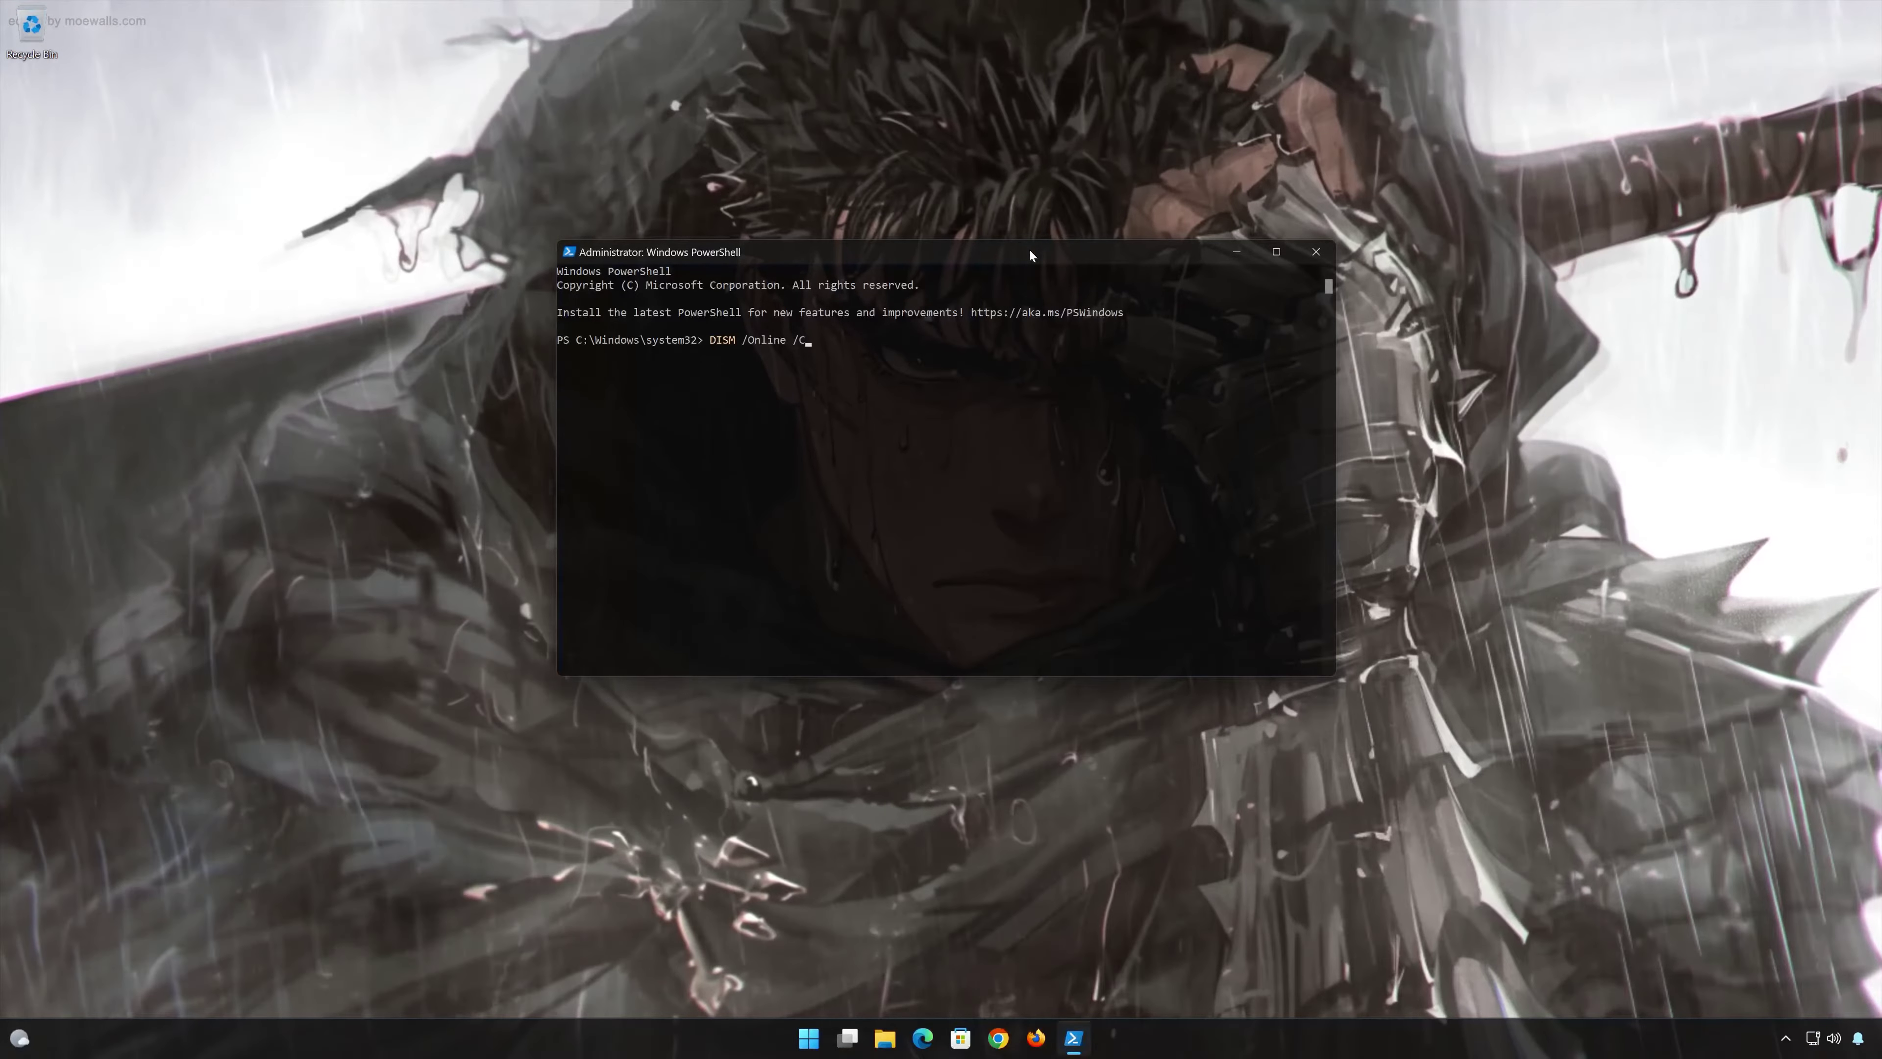
pyautogui.write('lean')
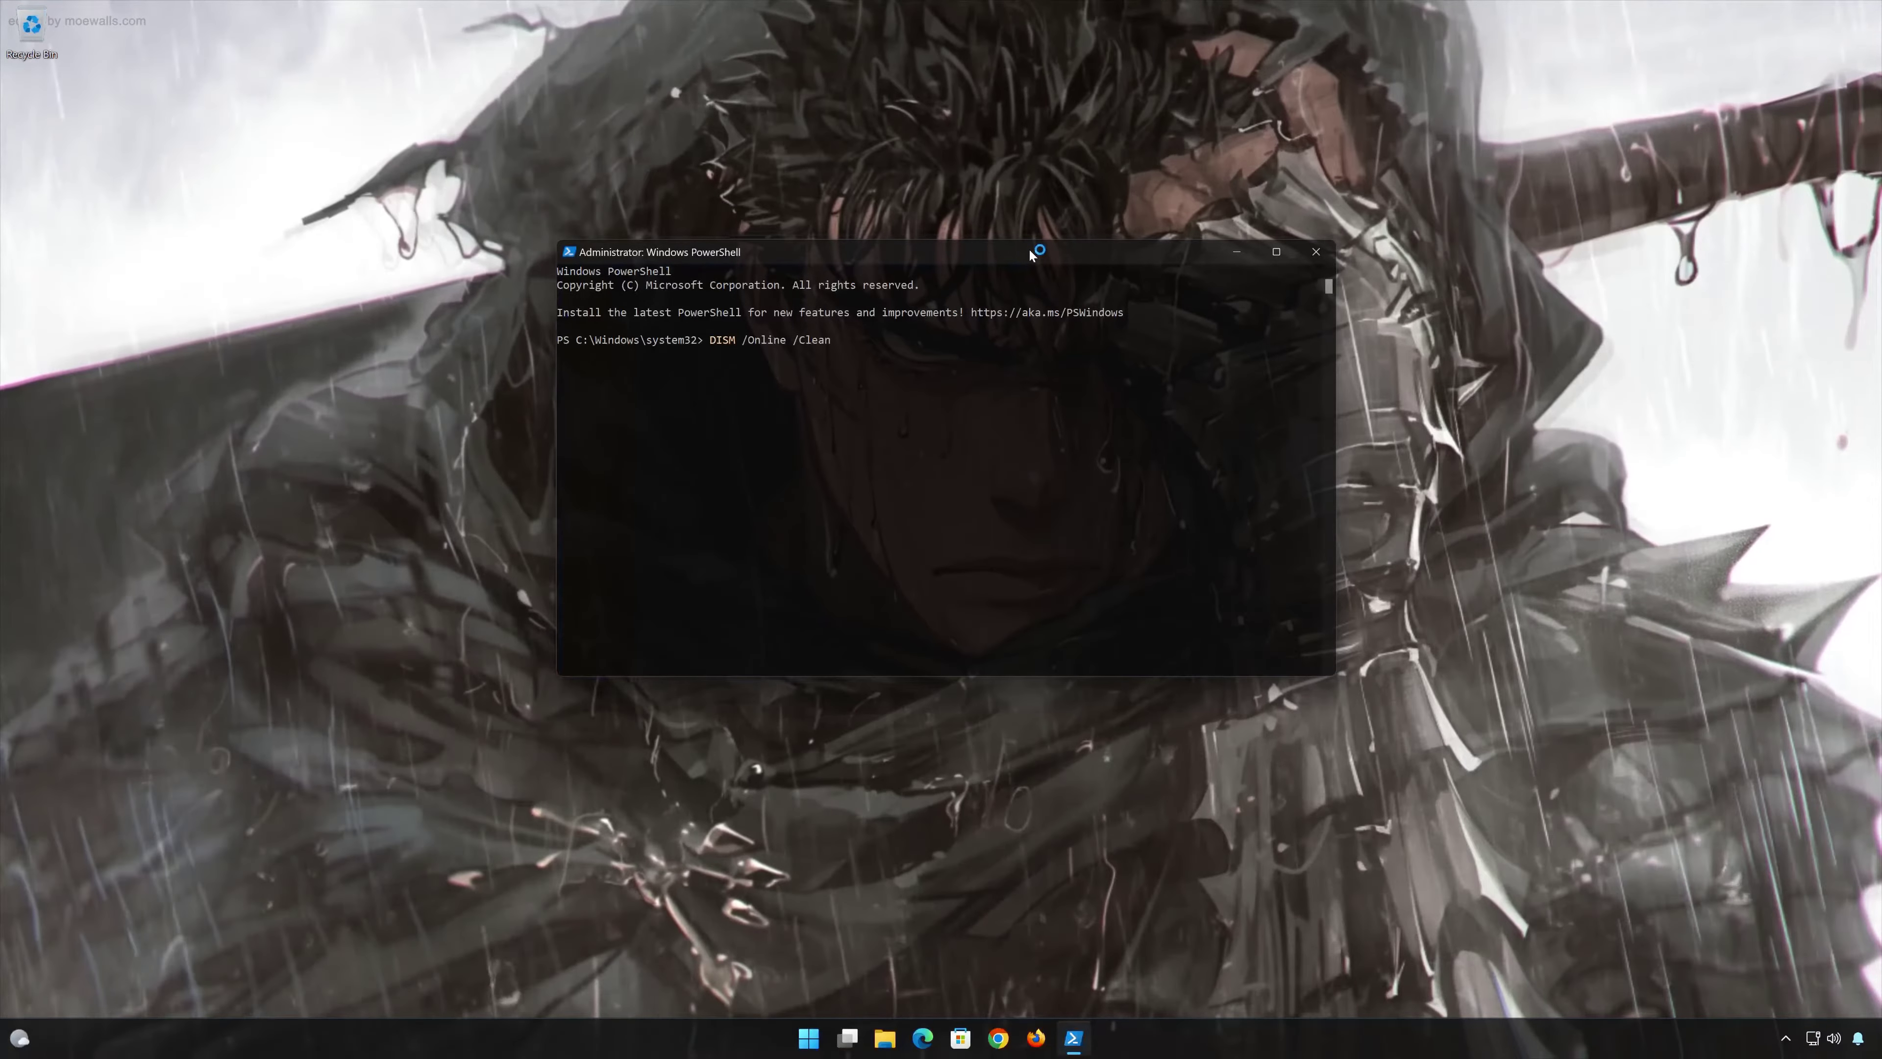
pyautogui.write('u')
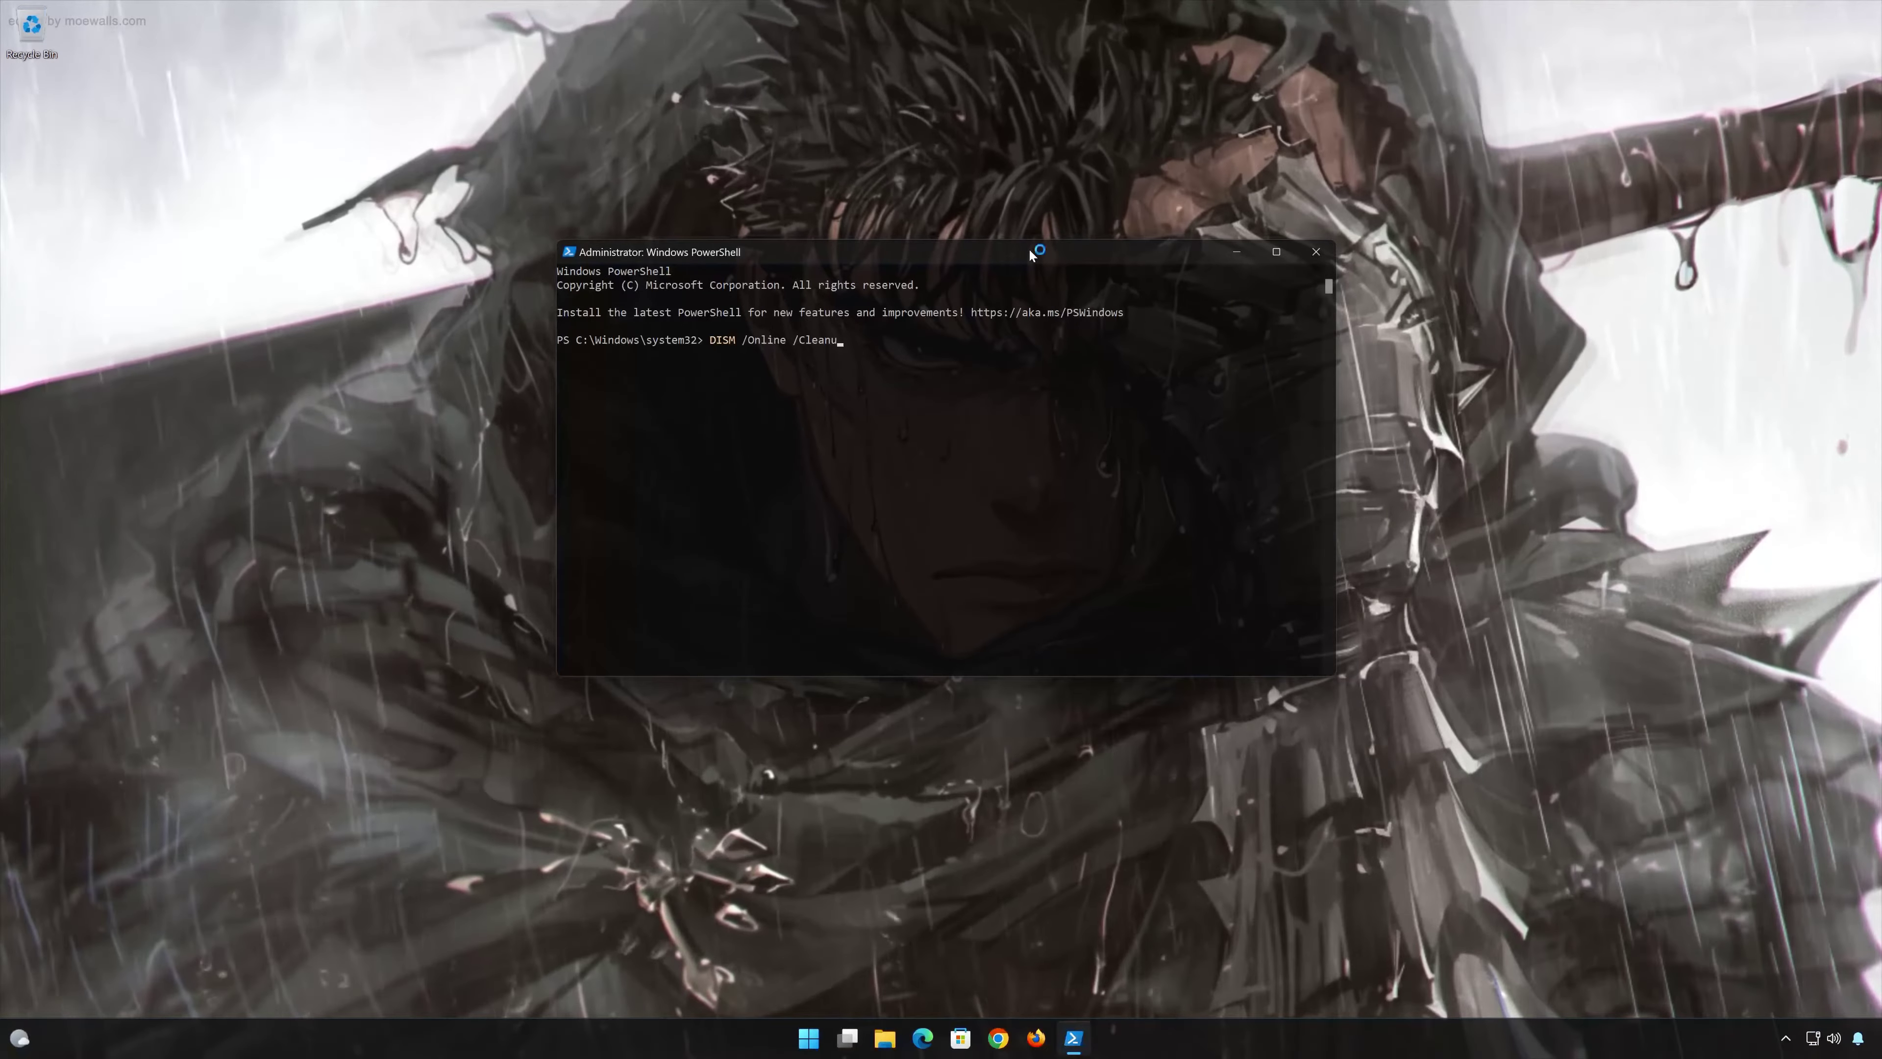
pyautogui.write('p-')
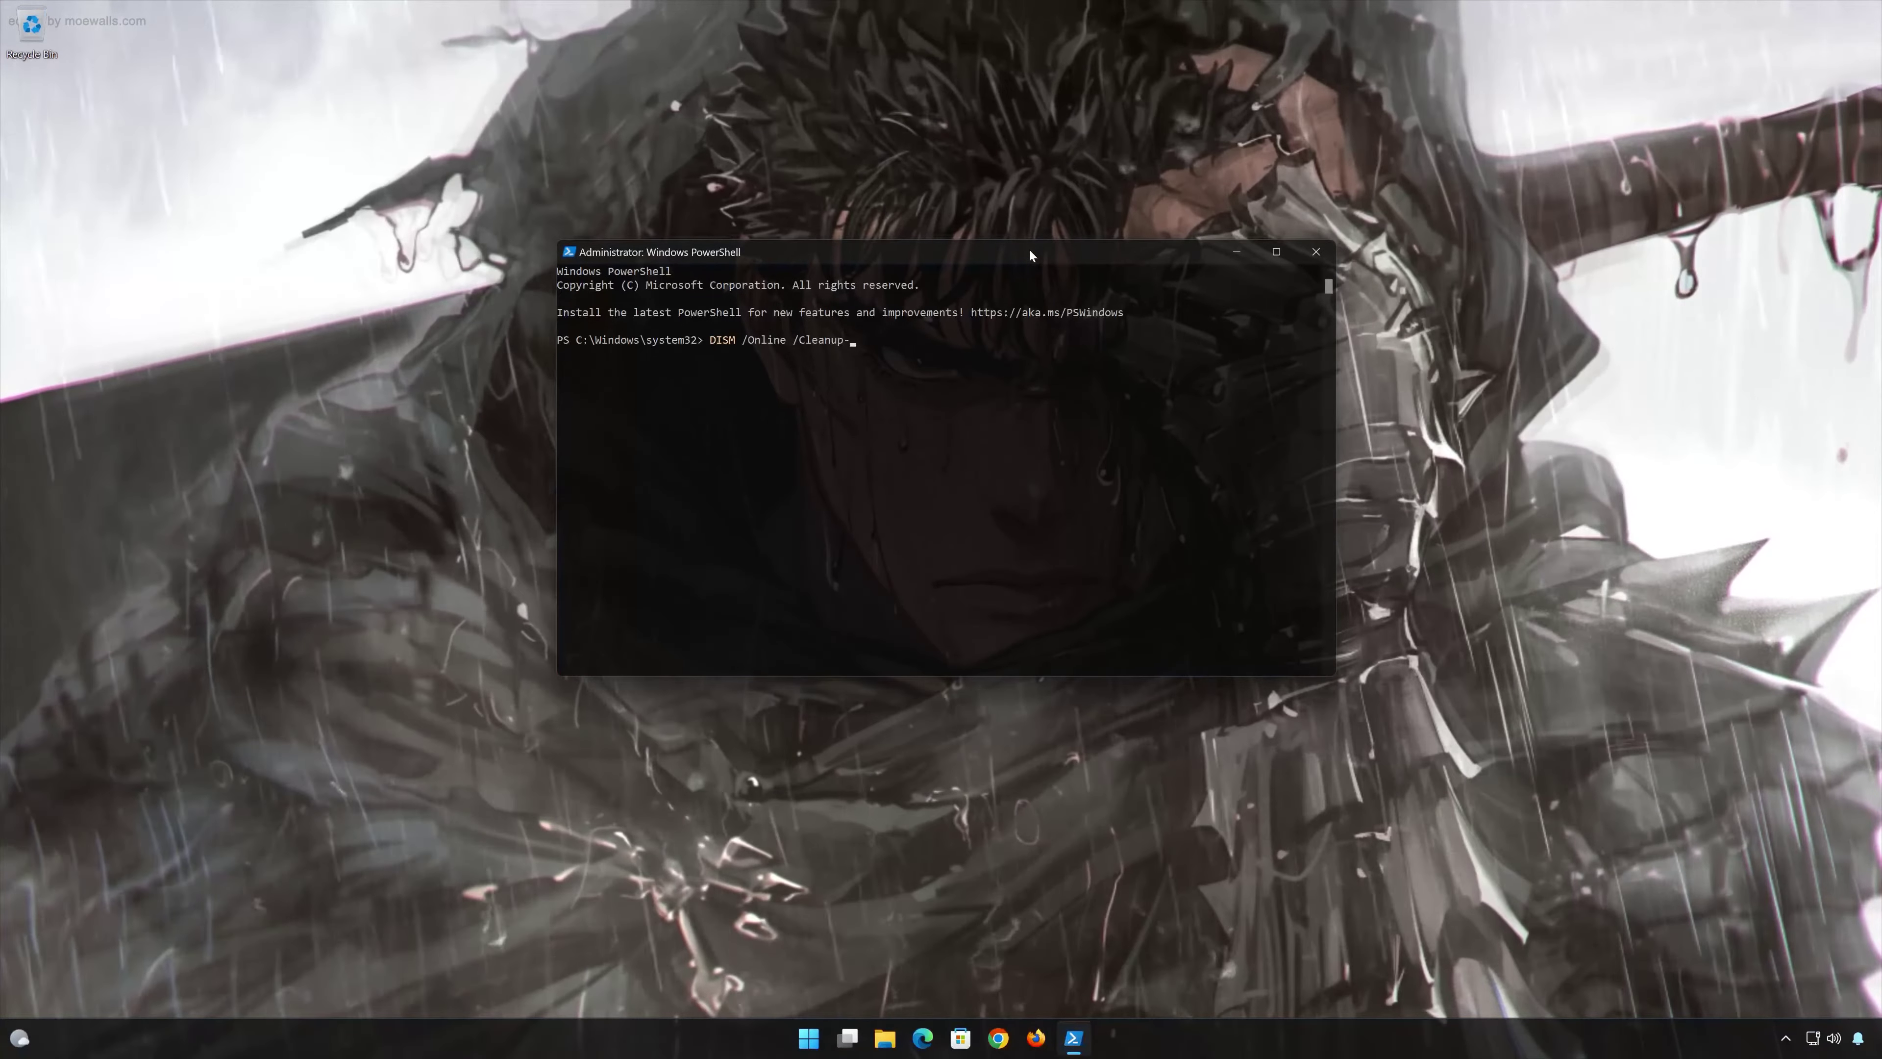
pyautogui.write('Image')
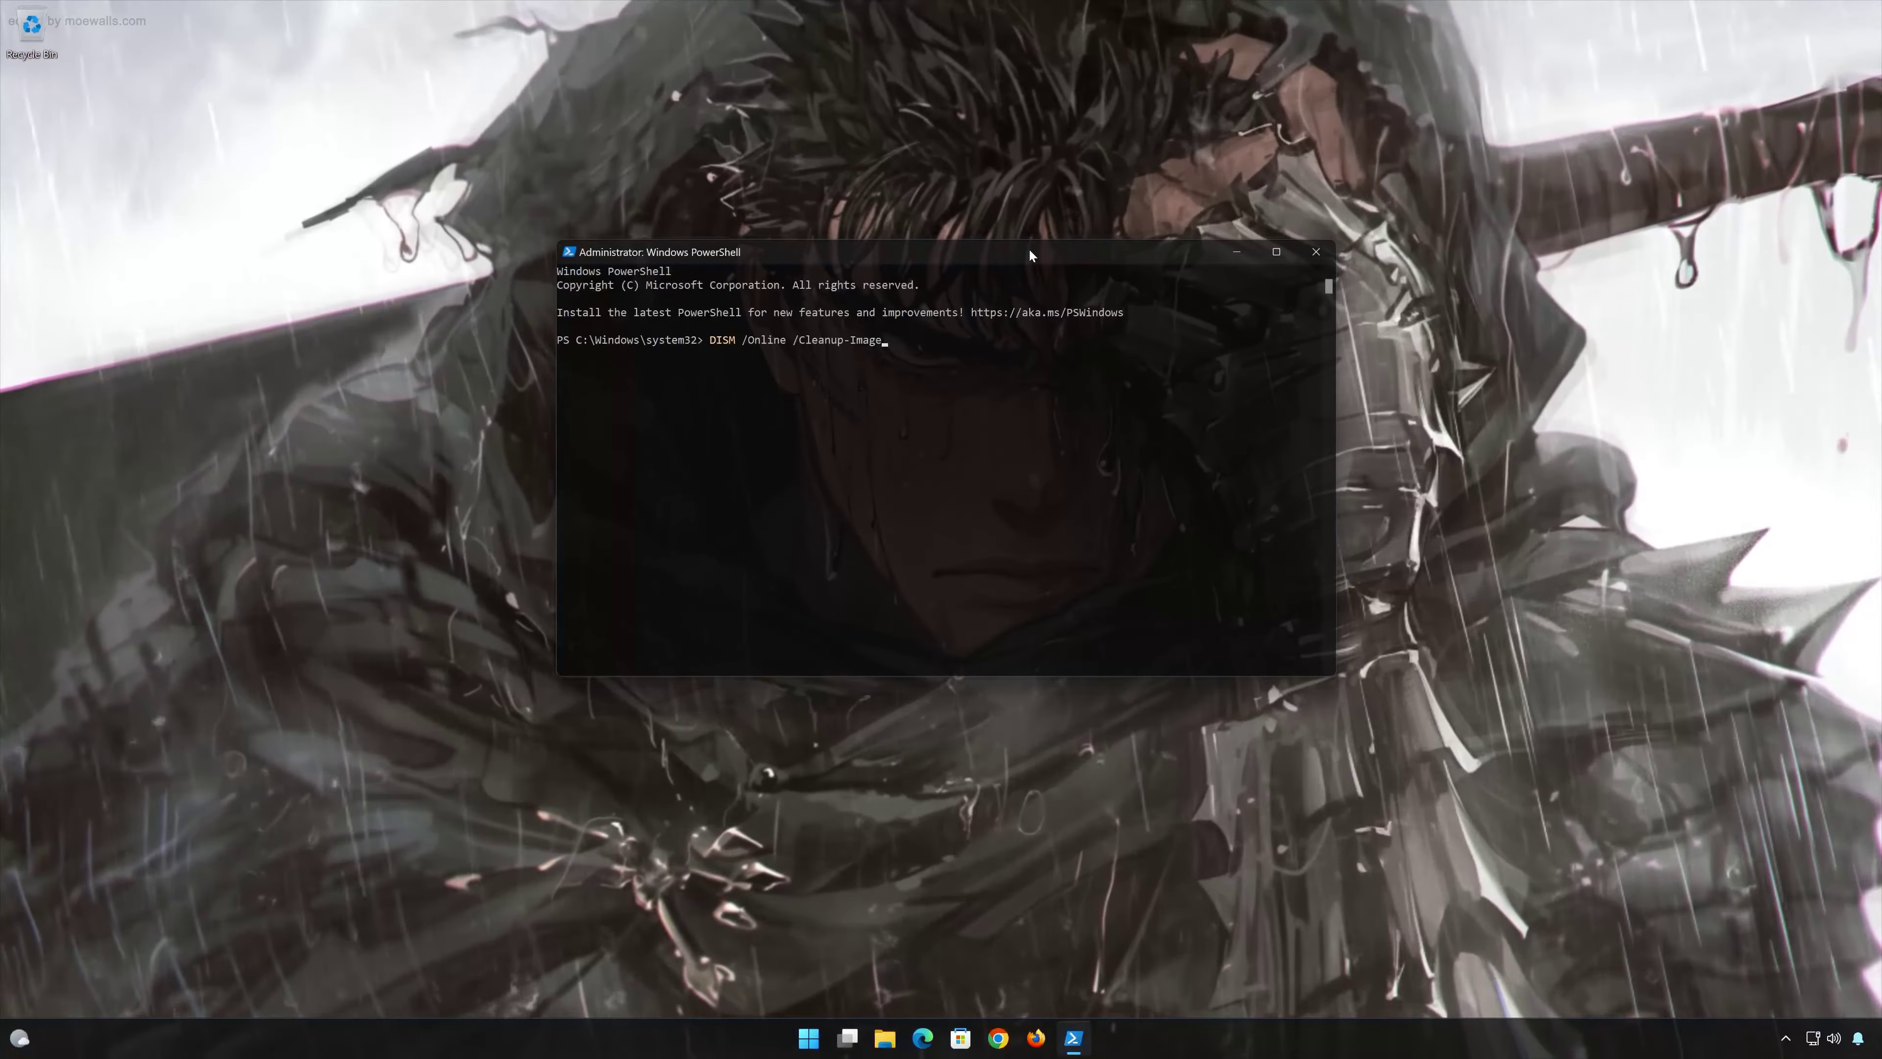
pyautogui.write(' /')
pyautogui.write('Res')
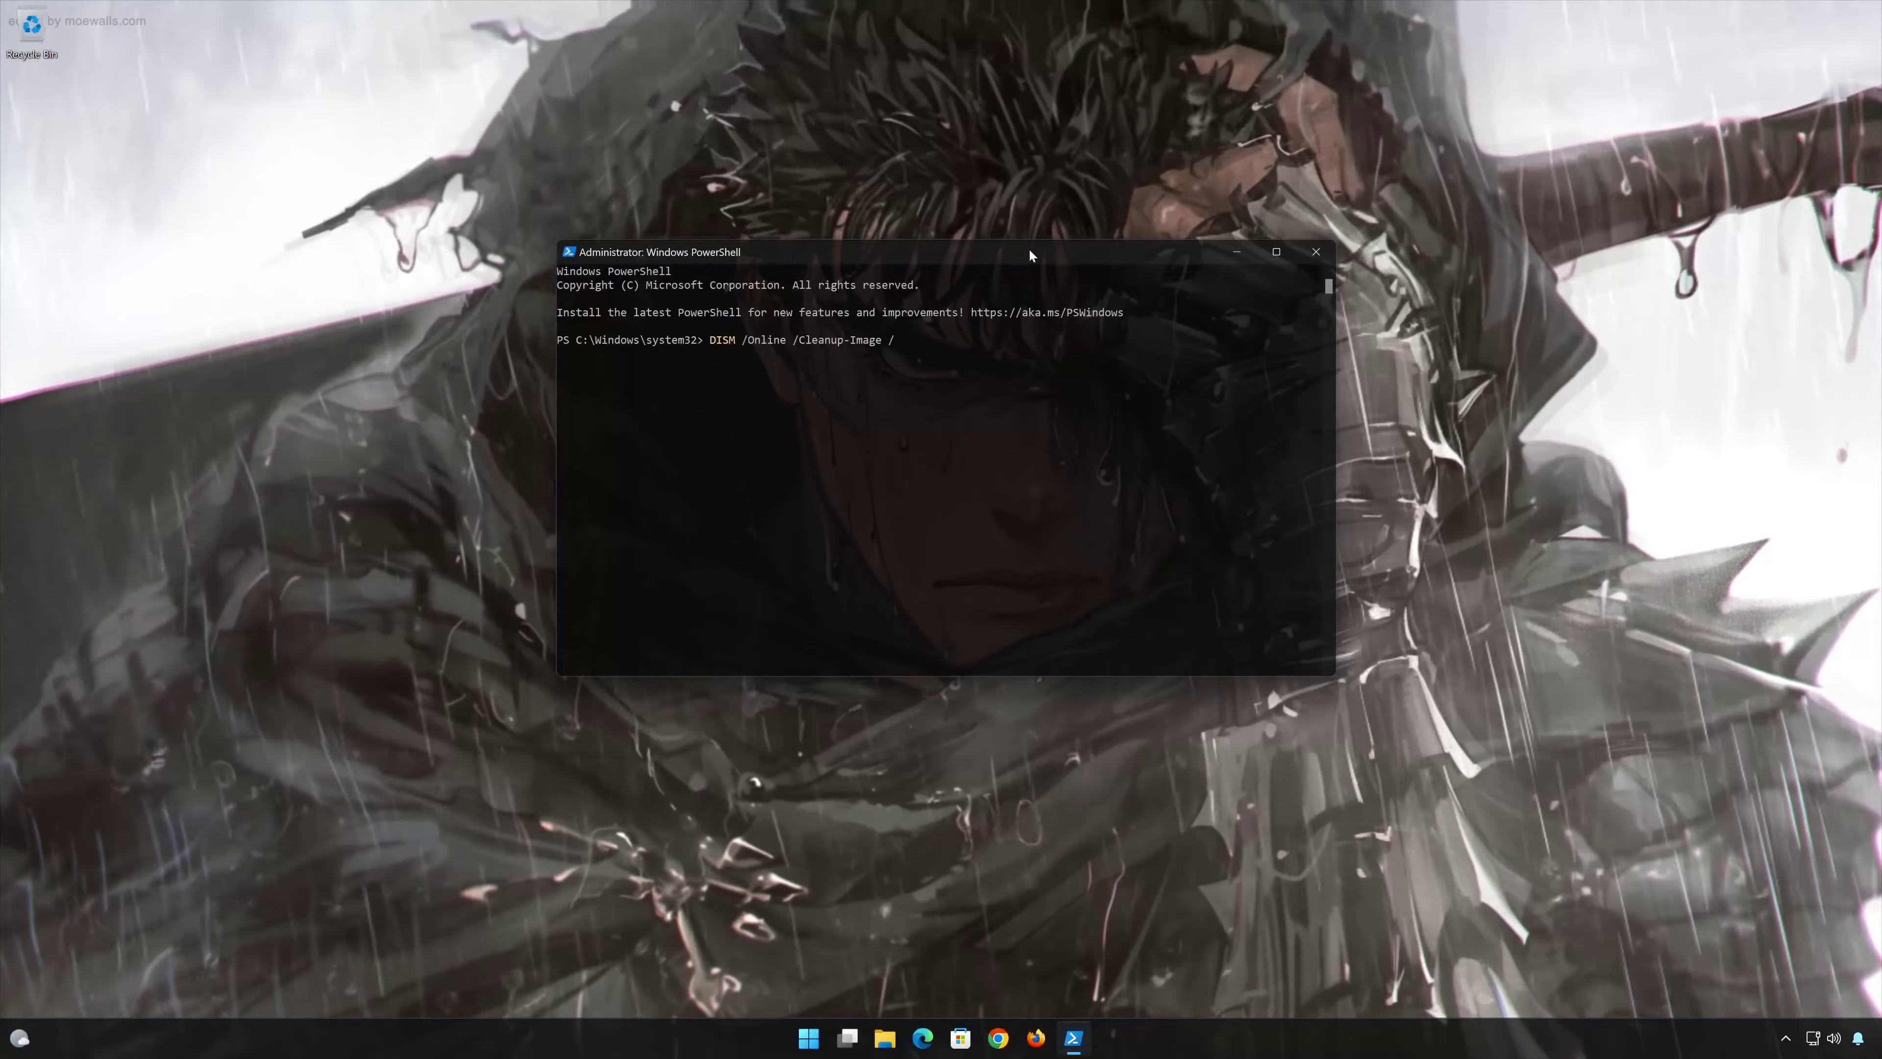
pyautogui.write('t')
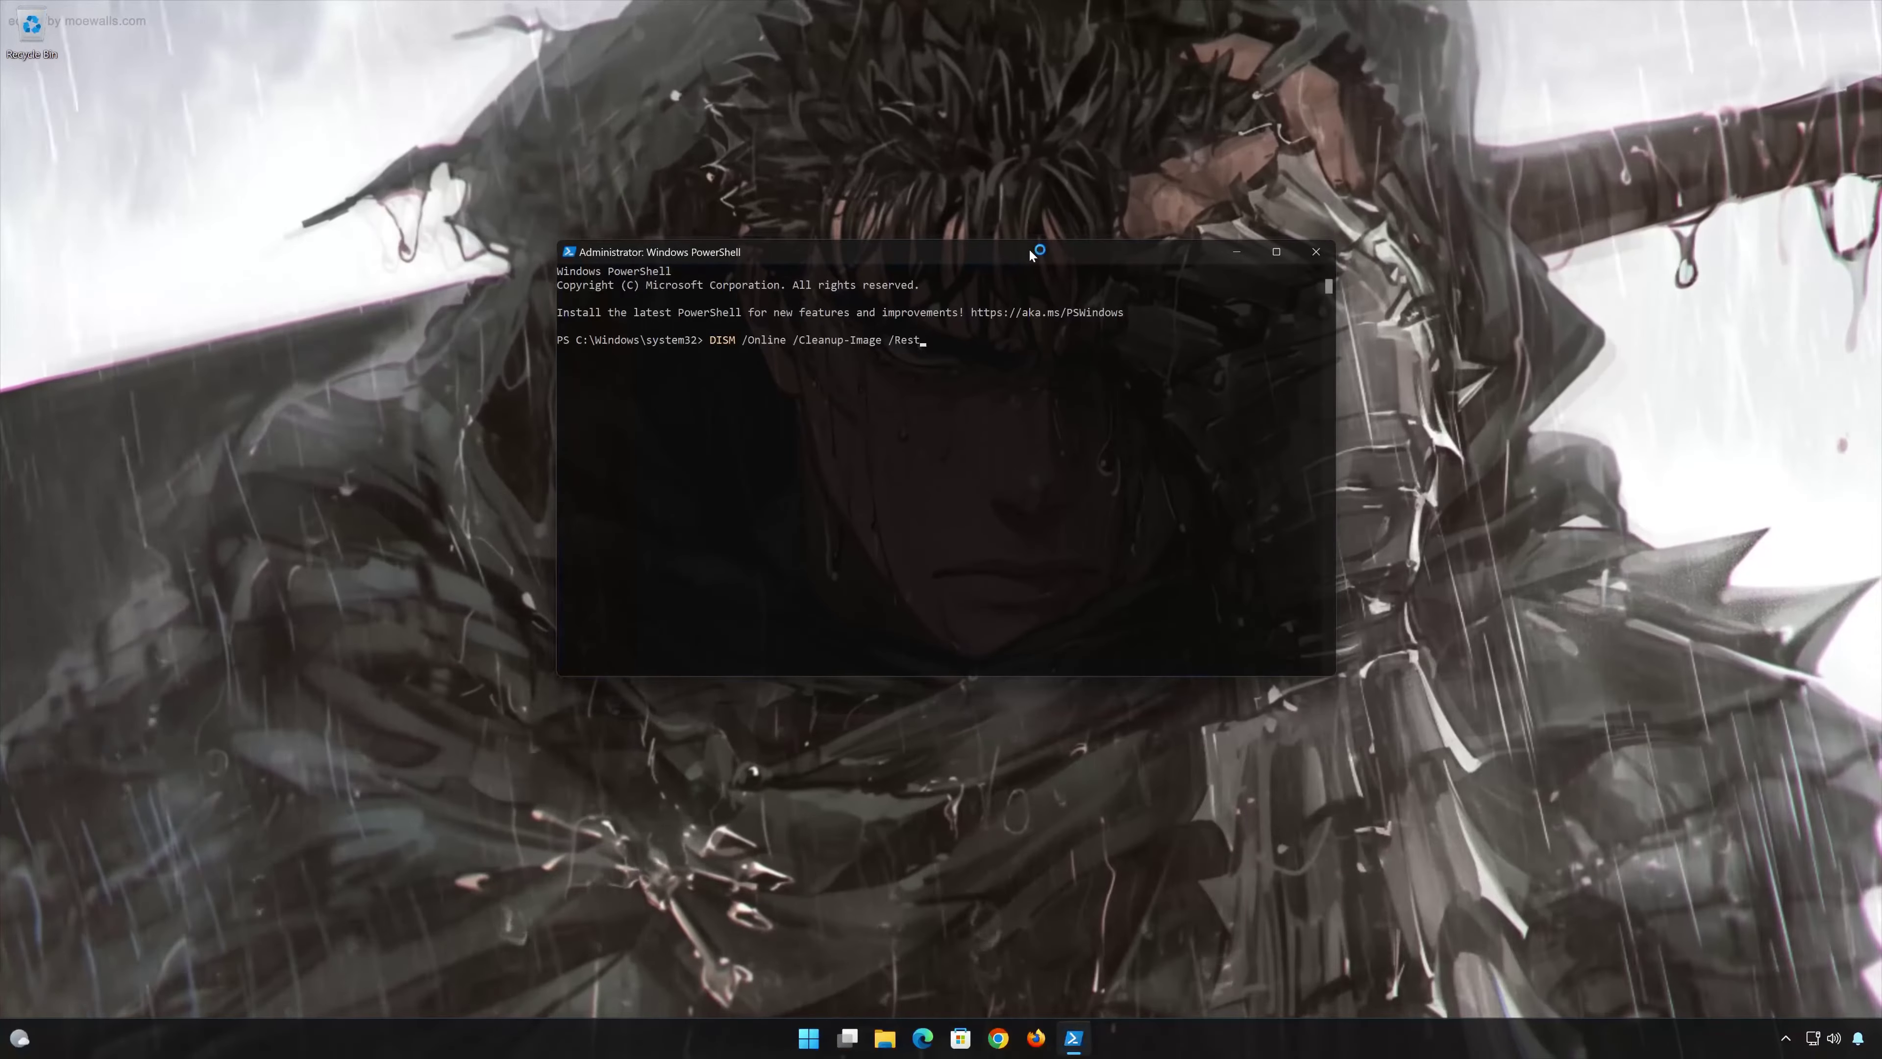
pyautogui.write('ore')
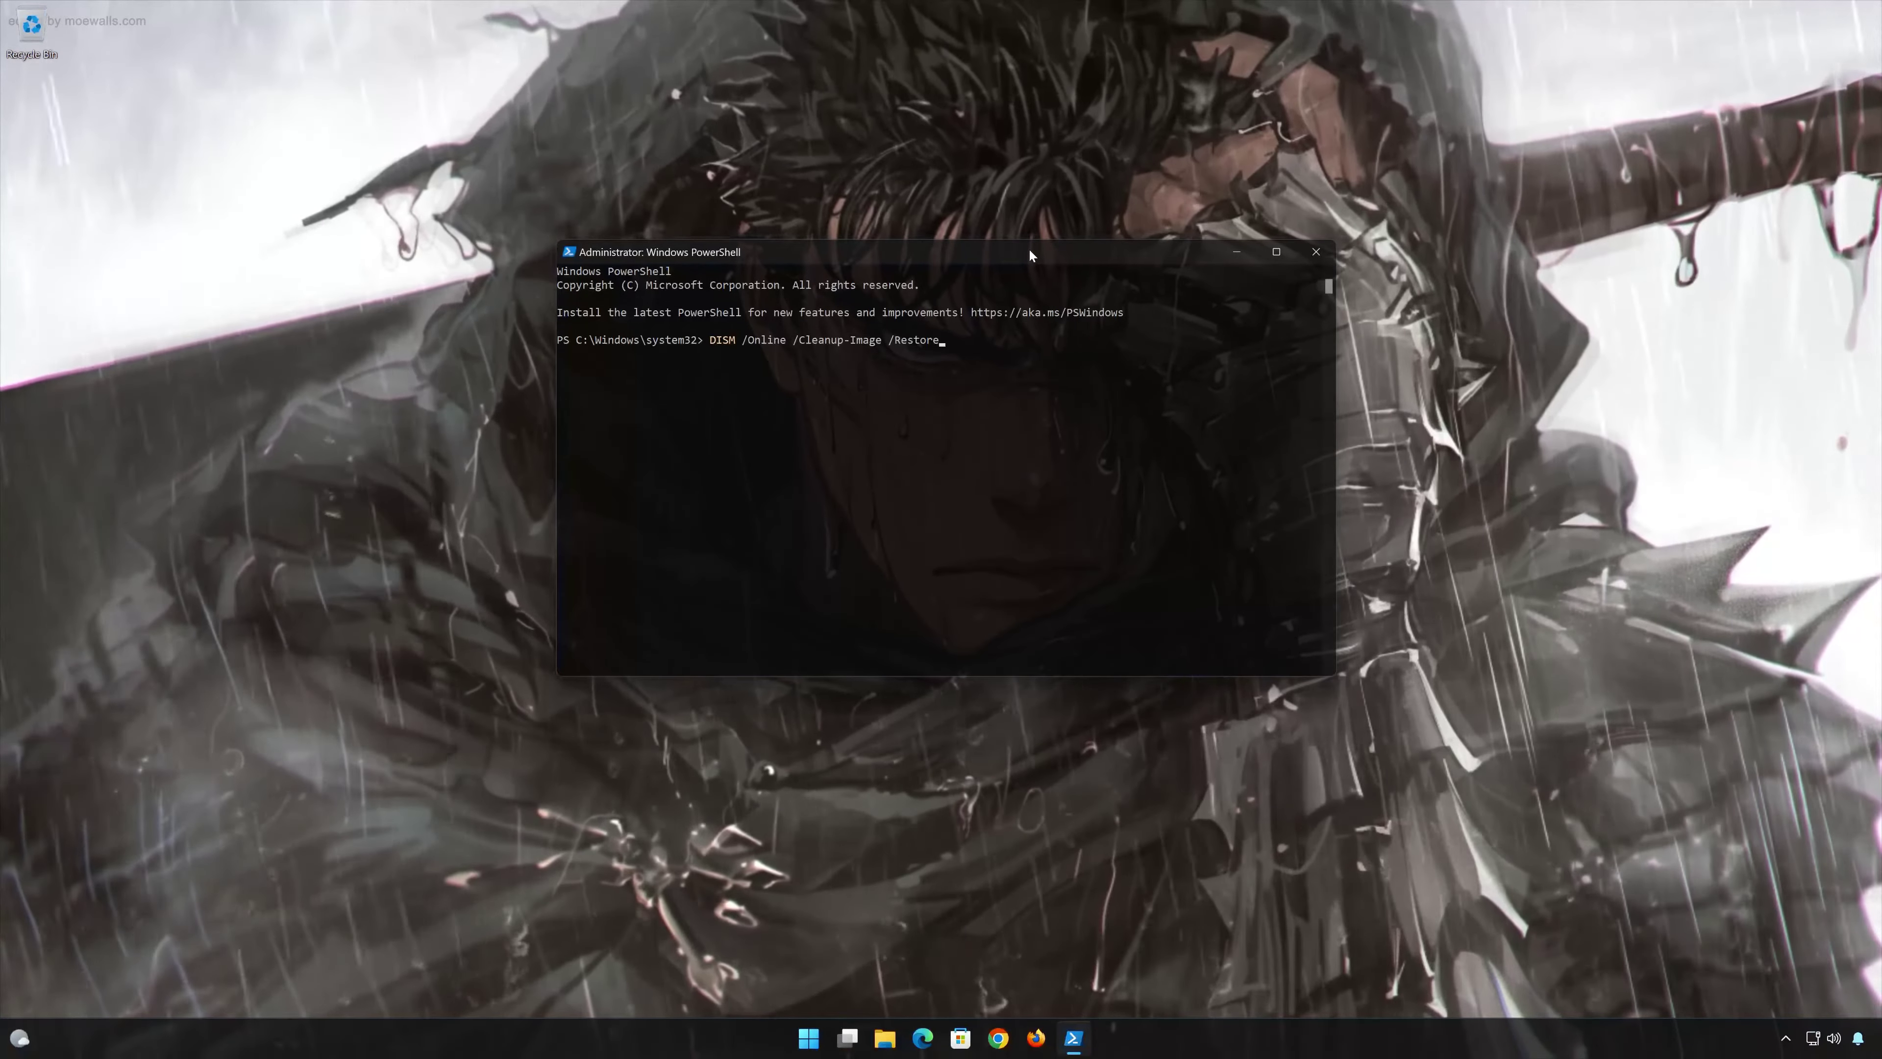
pyautogui.write('Health')
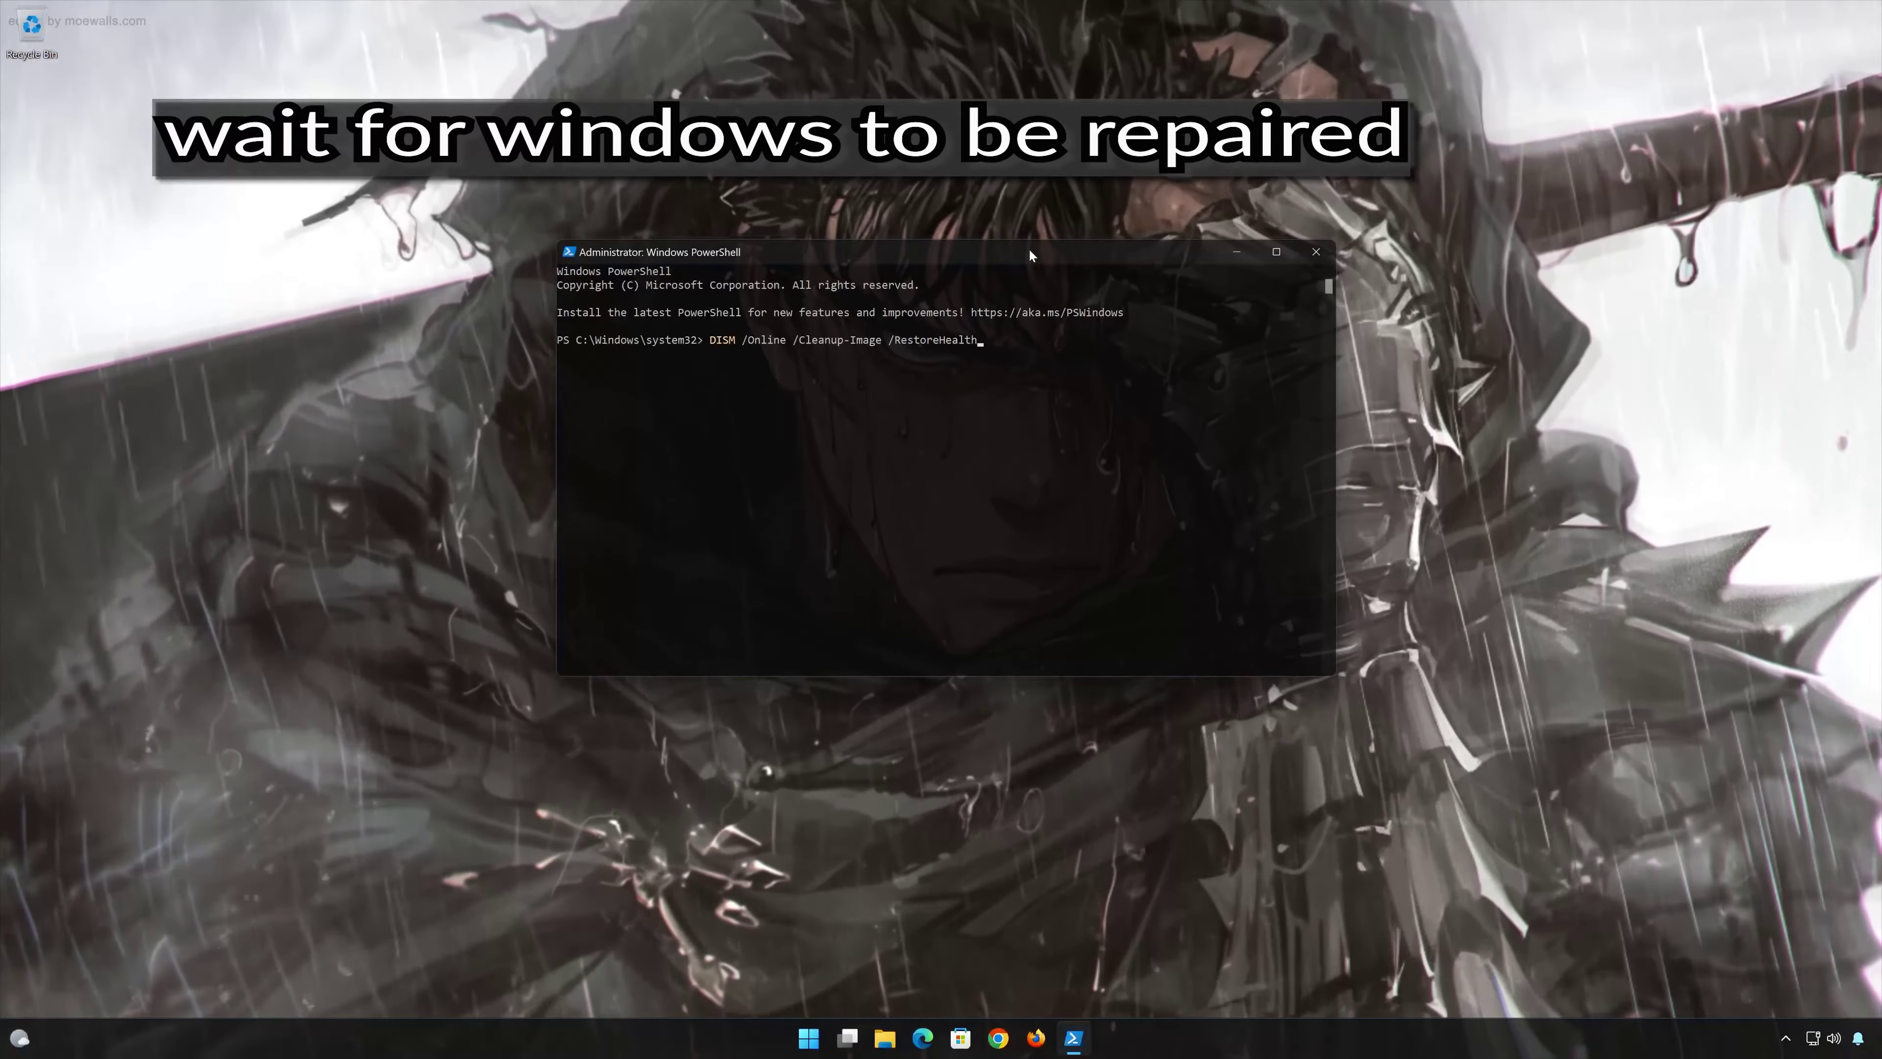
pyautogui.press('Return')
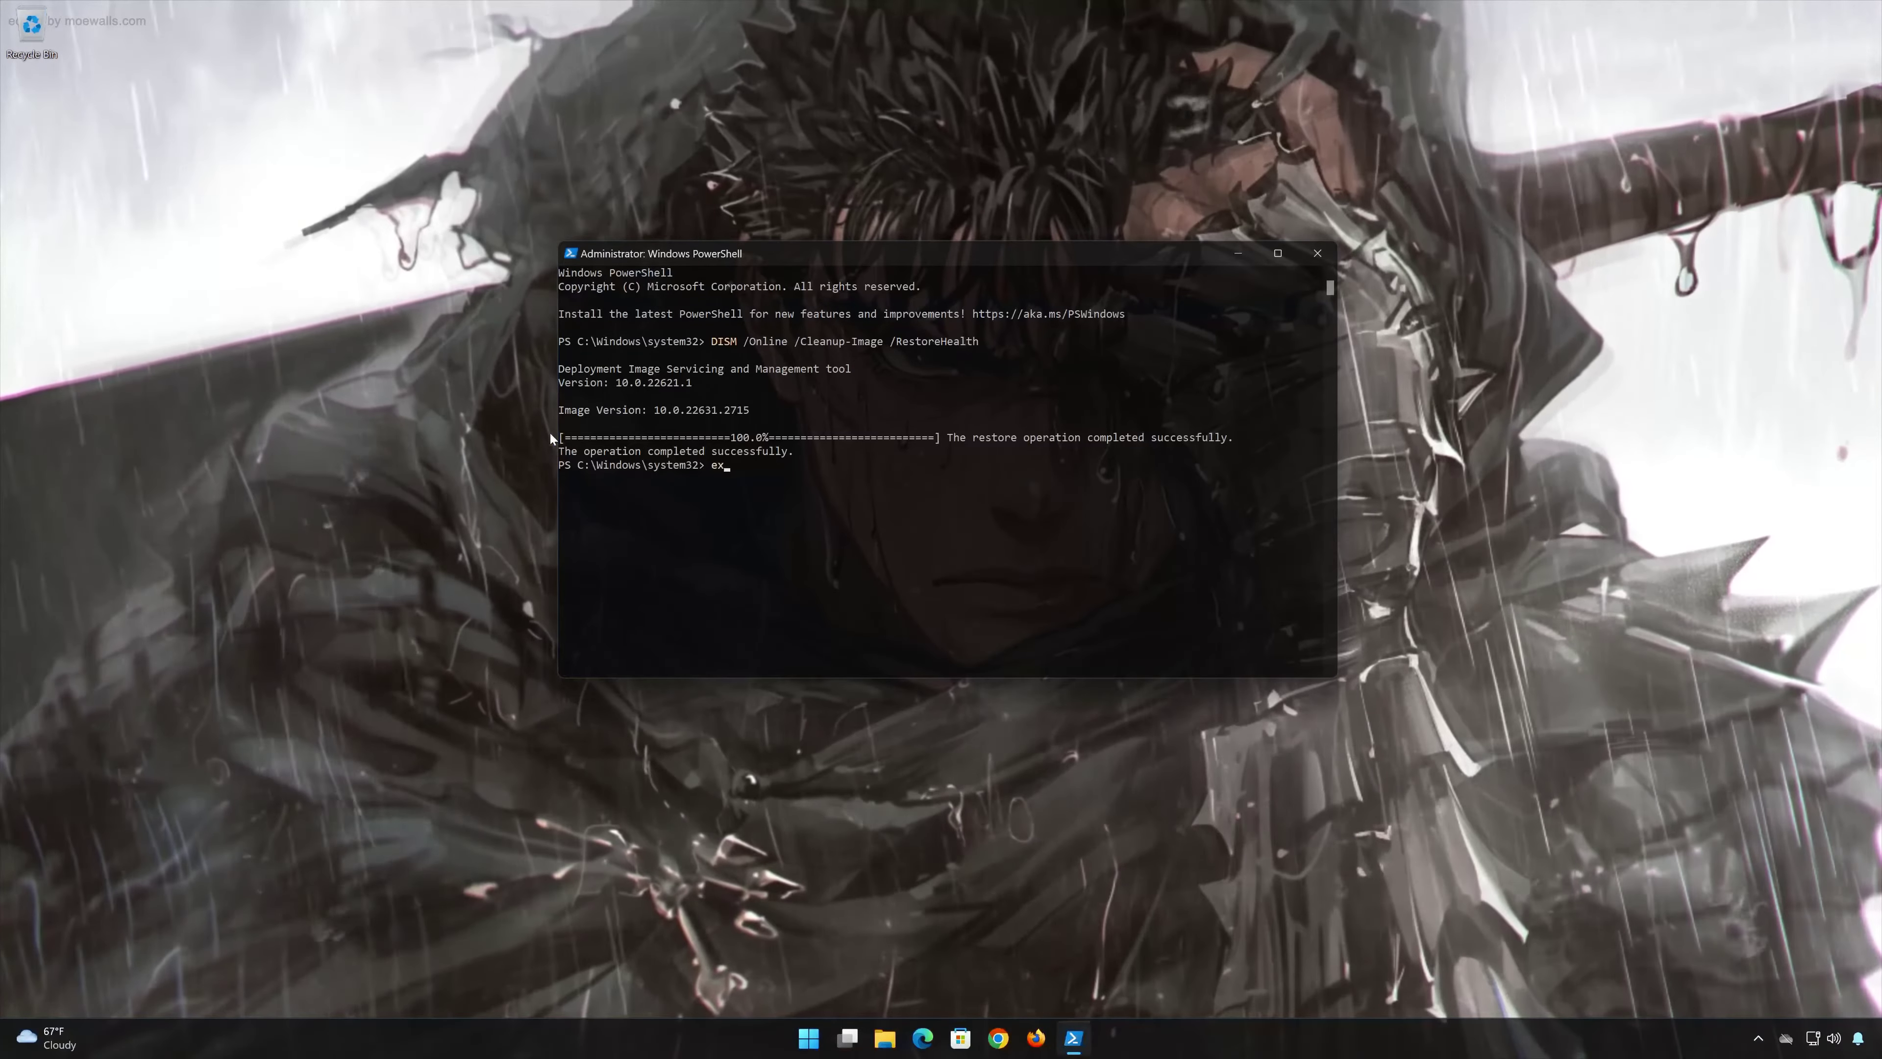
pyautogui.write('exit')
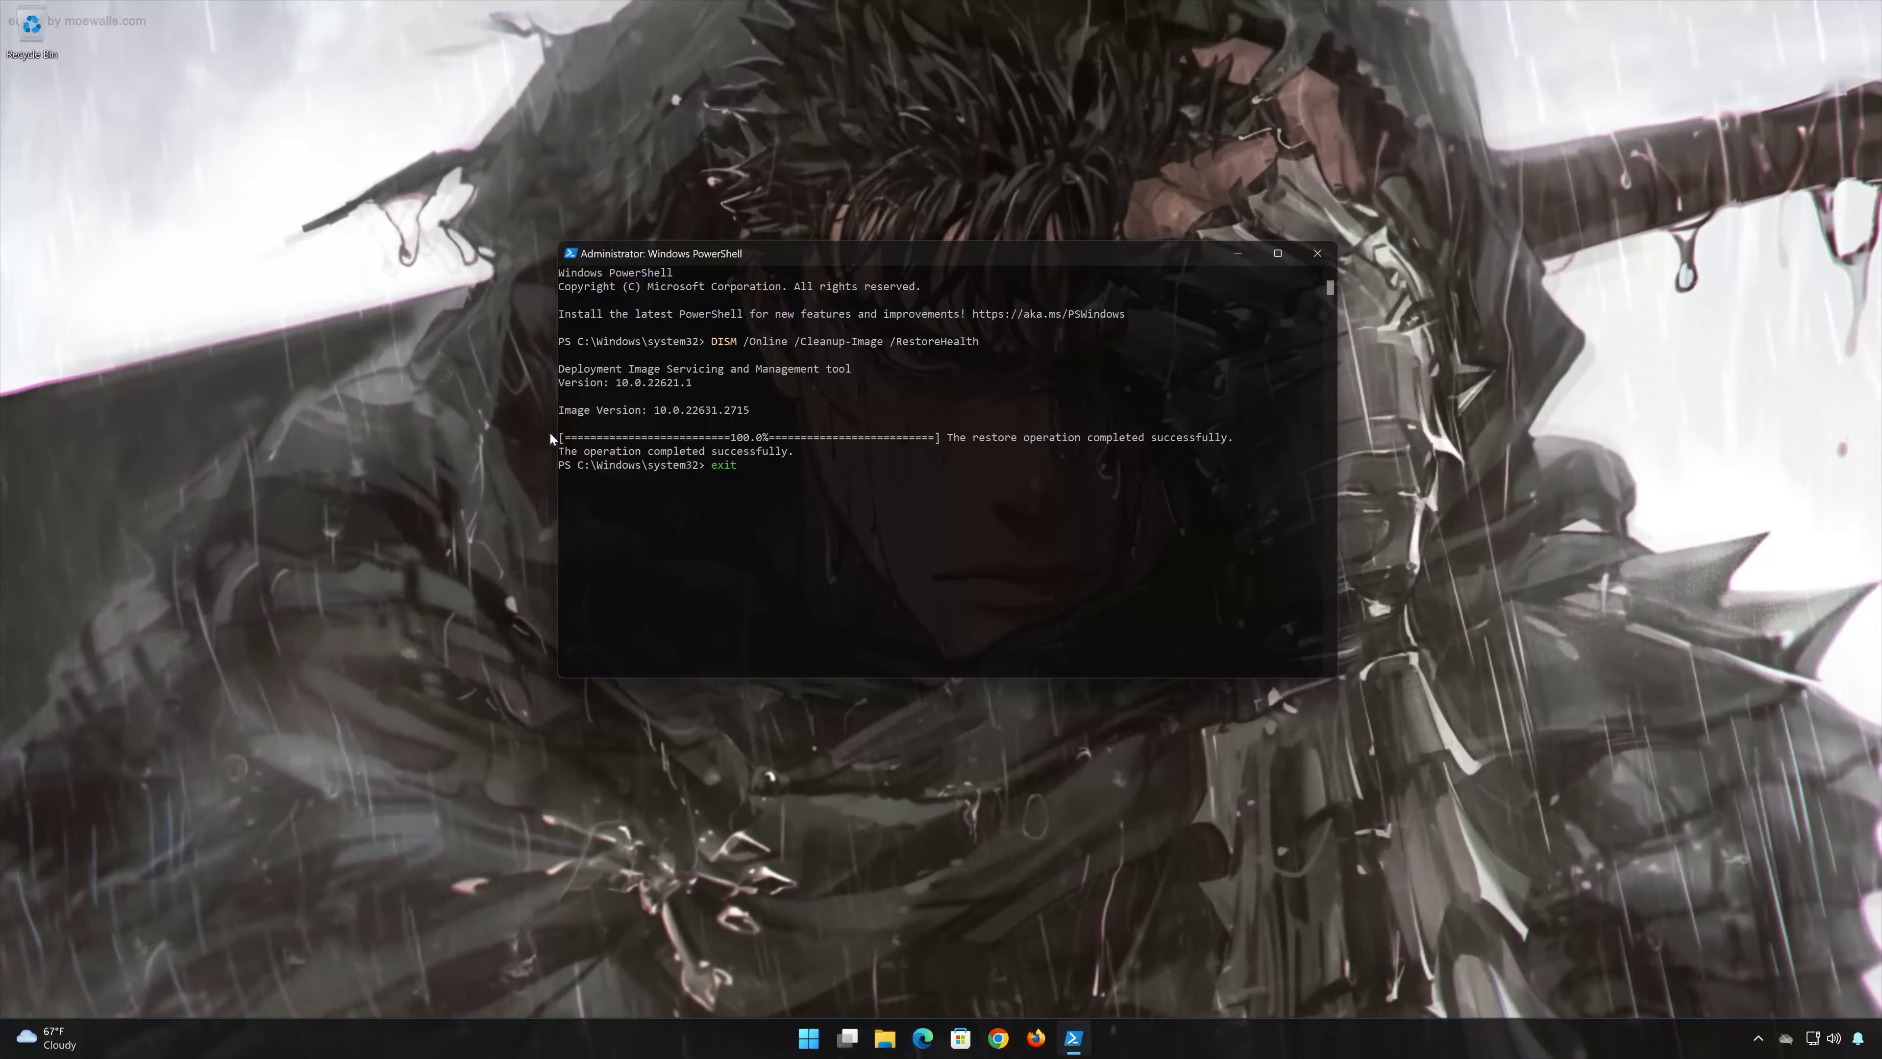
pyautogui.press('Return')
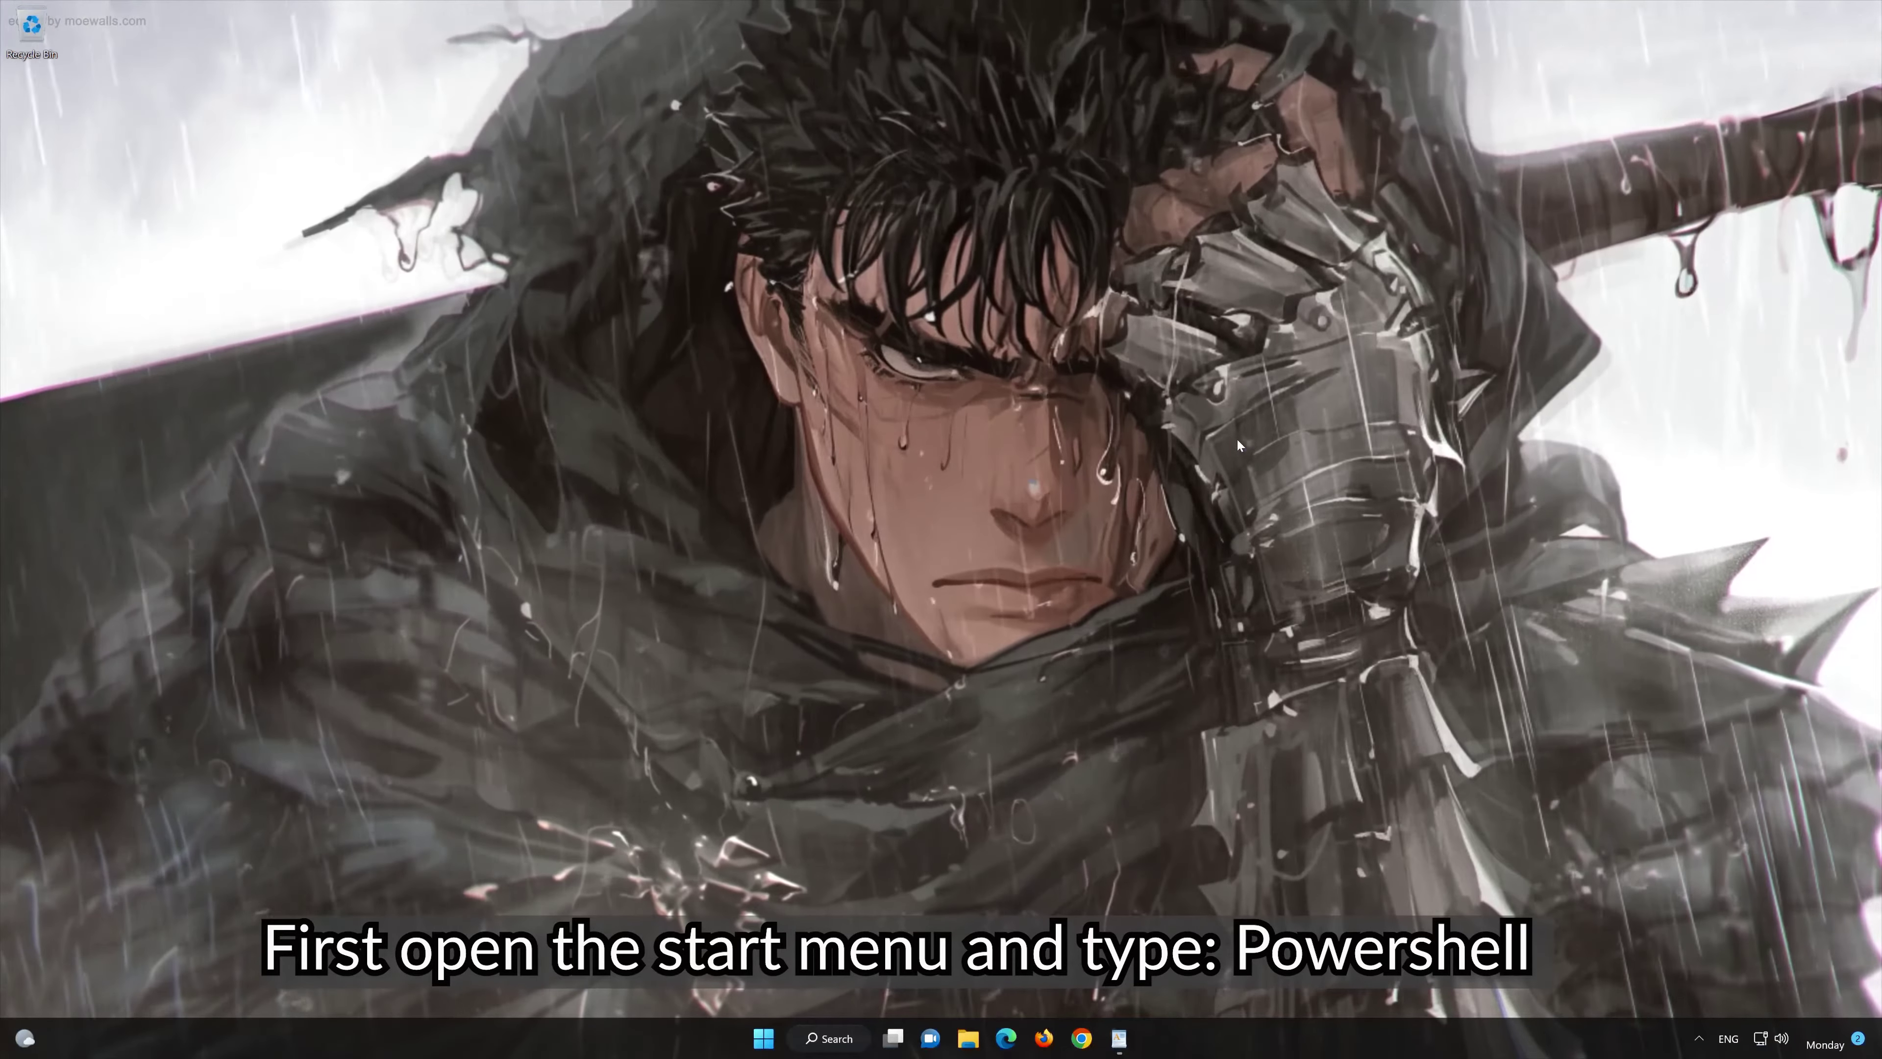
# Step: Search for powershell and open PowerShell 7 (x64) as administrator, allowing it to make changes to the device
pyautogui.click(761, 1047)
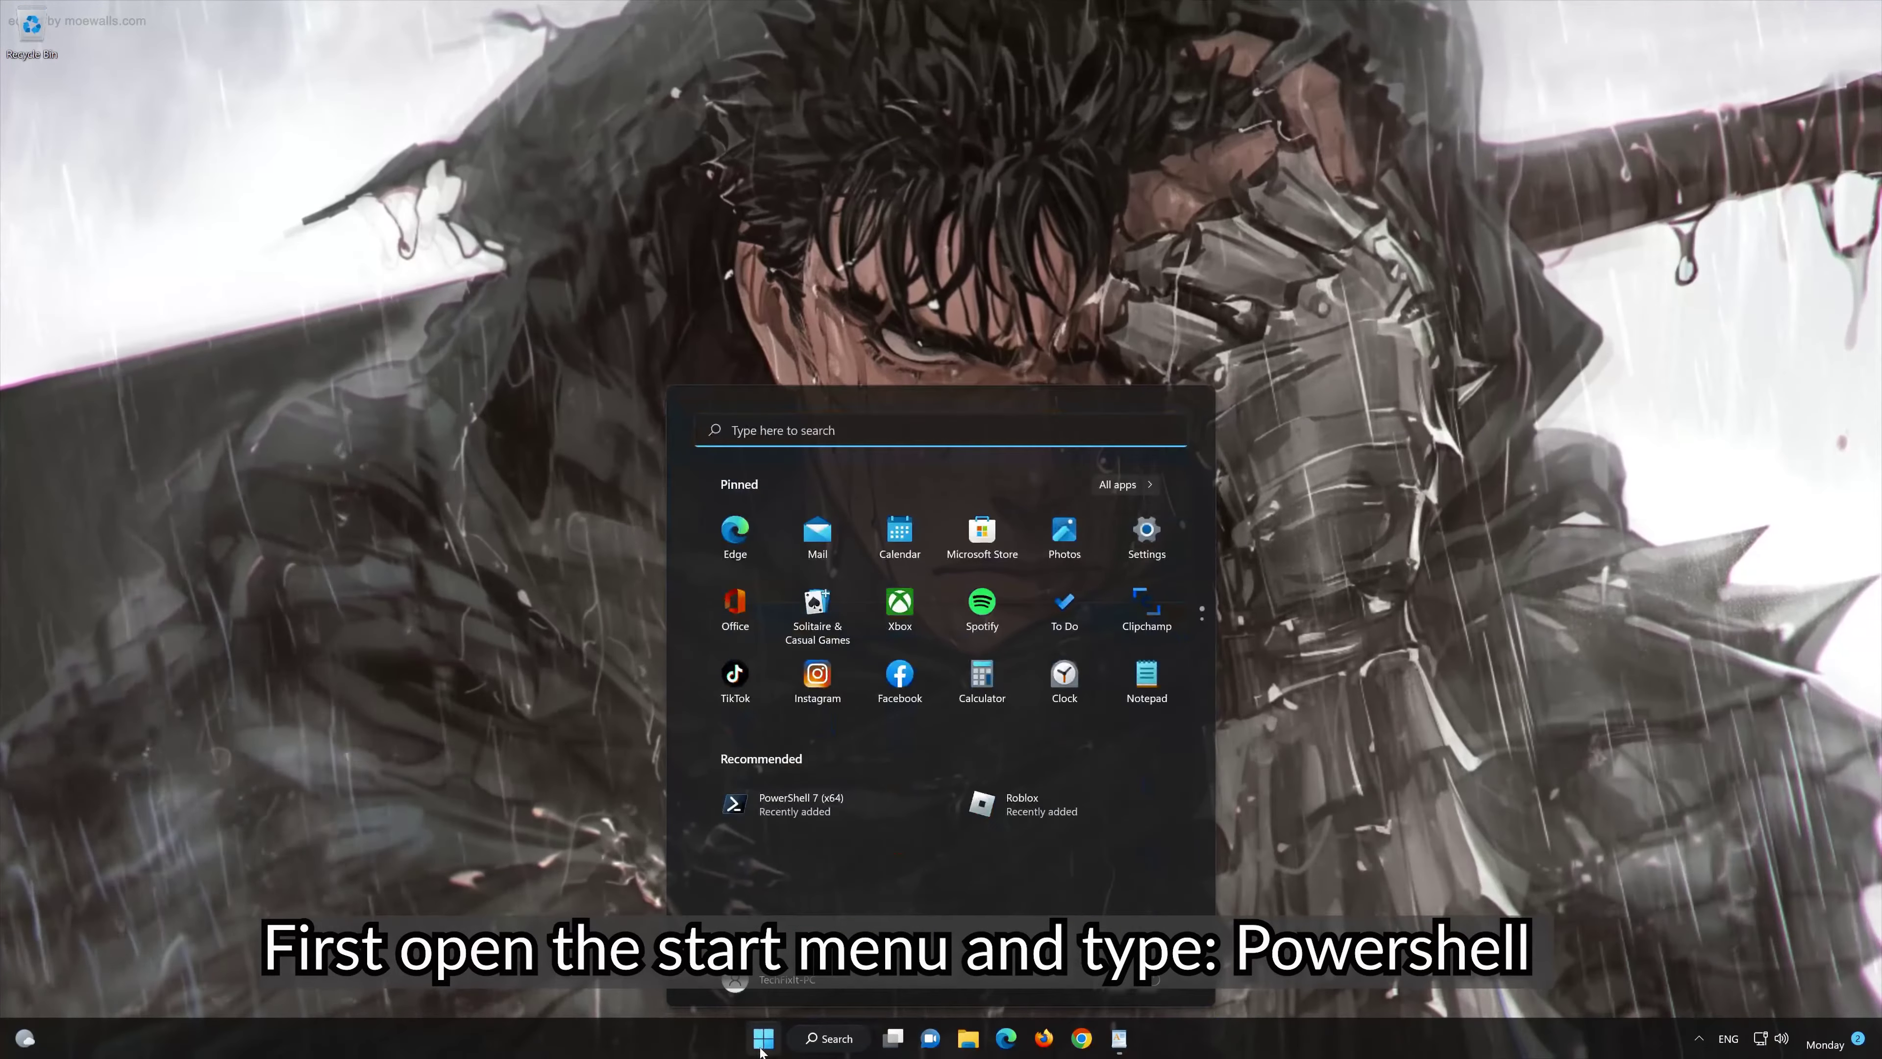
pyautogui.write('power')
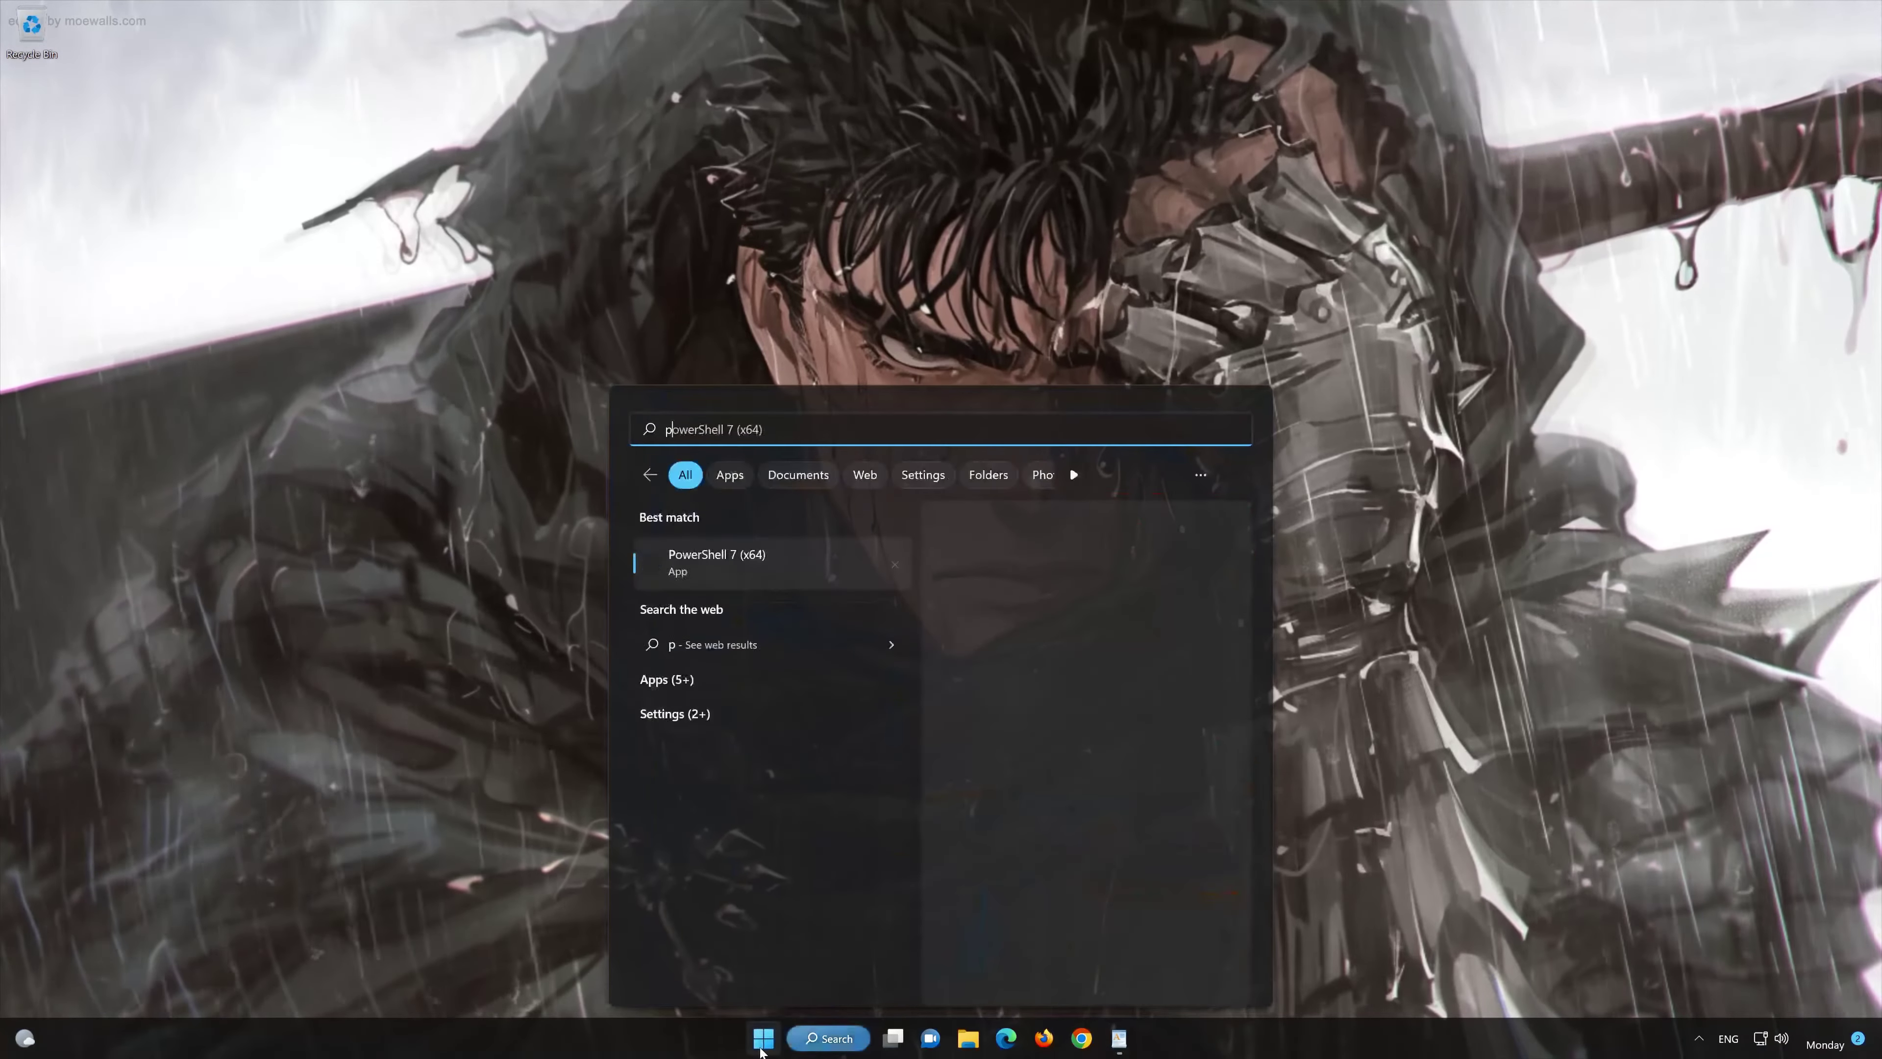
pyautogui.write('shell')
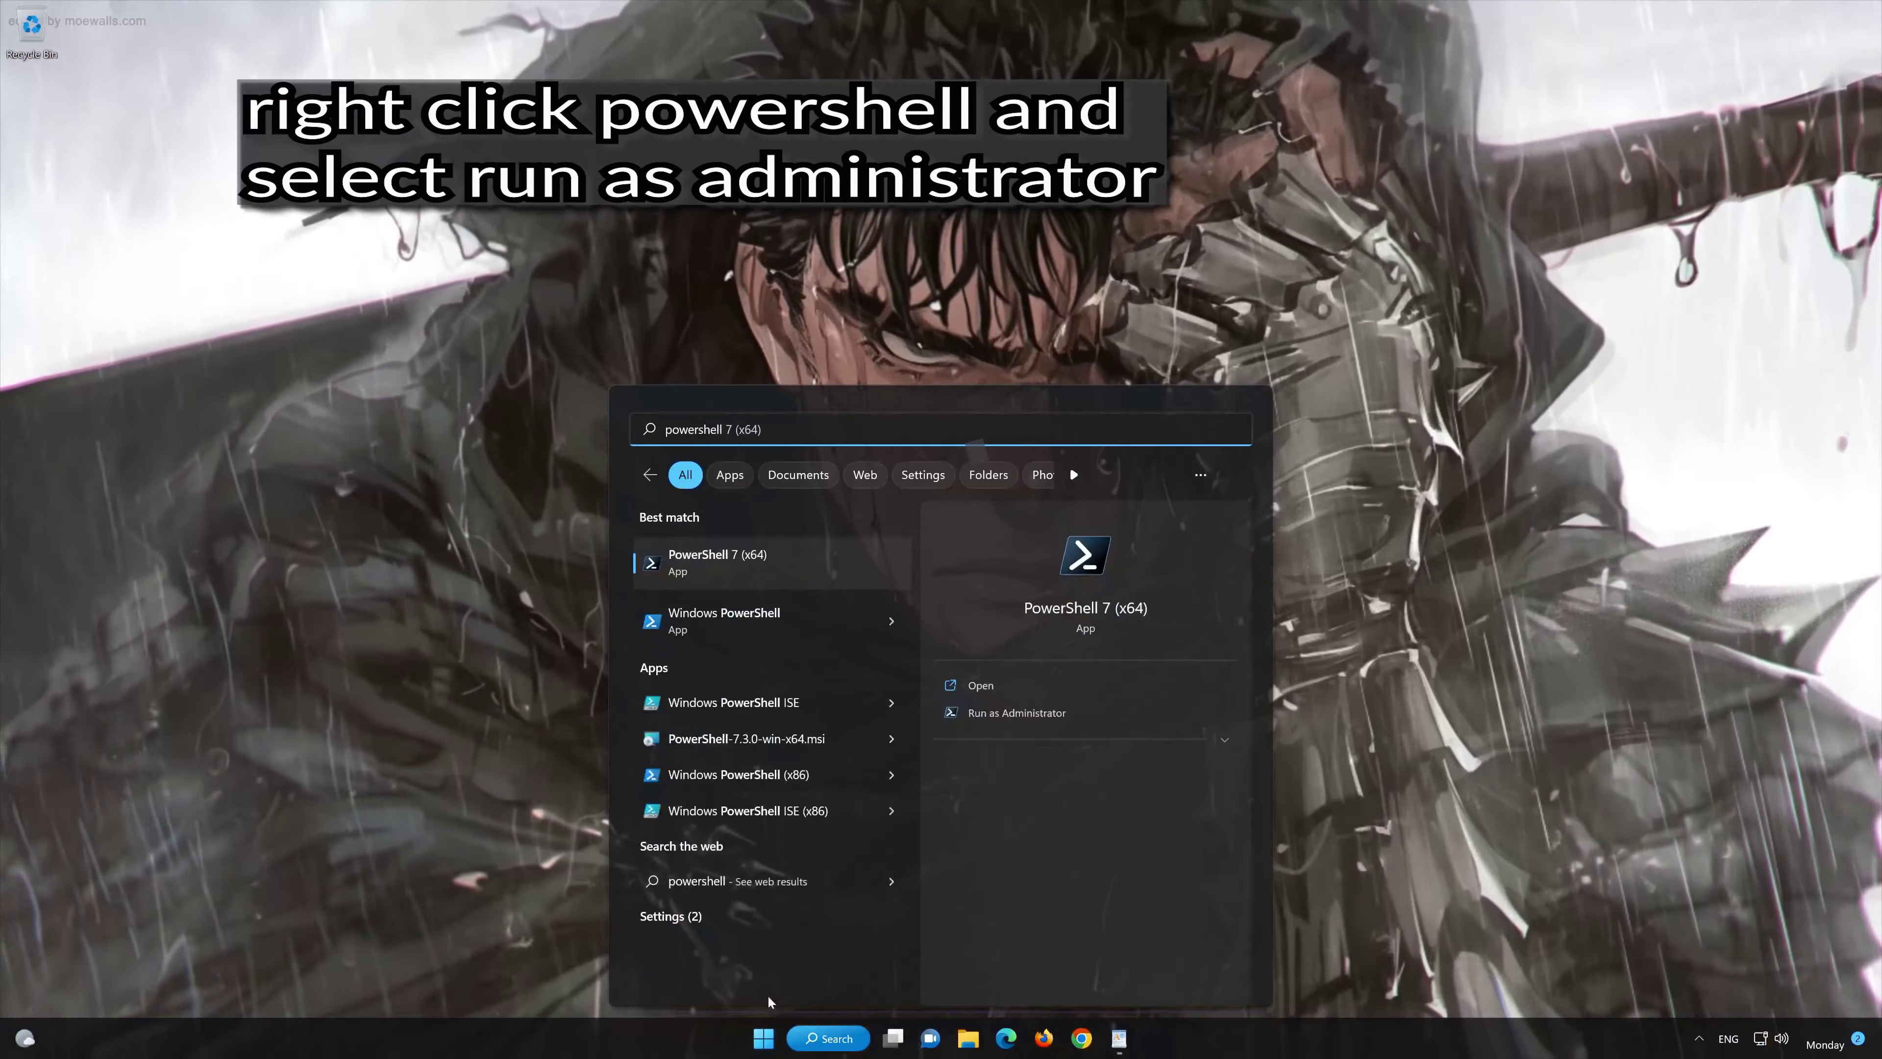
pyautogui.rightClick(801, 565)
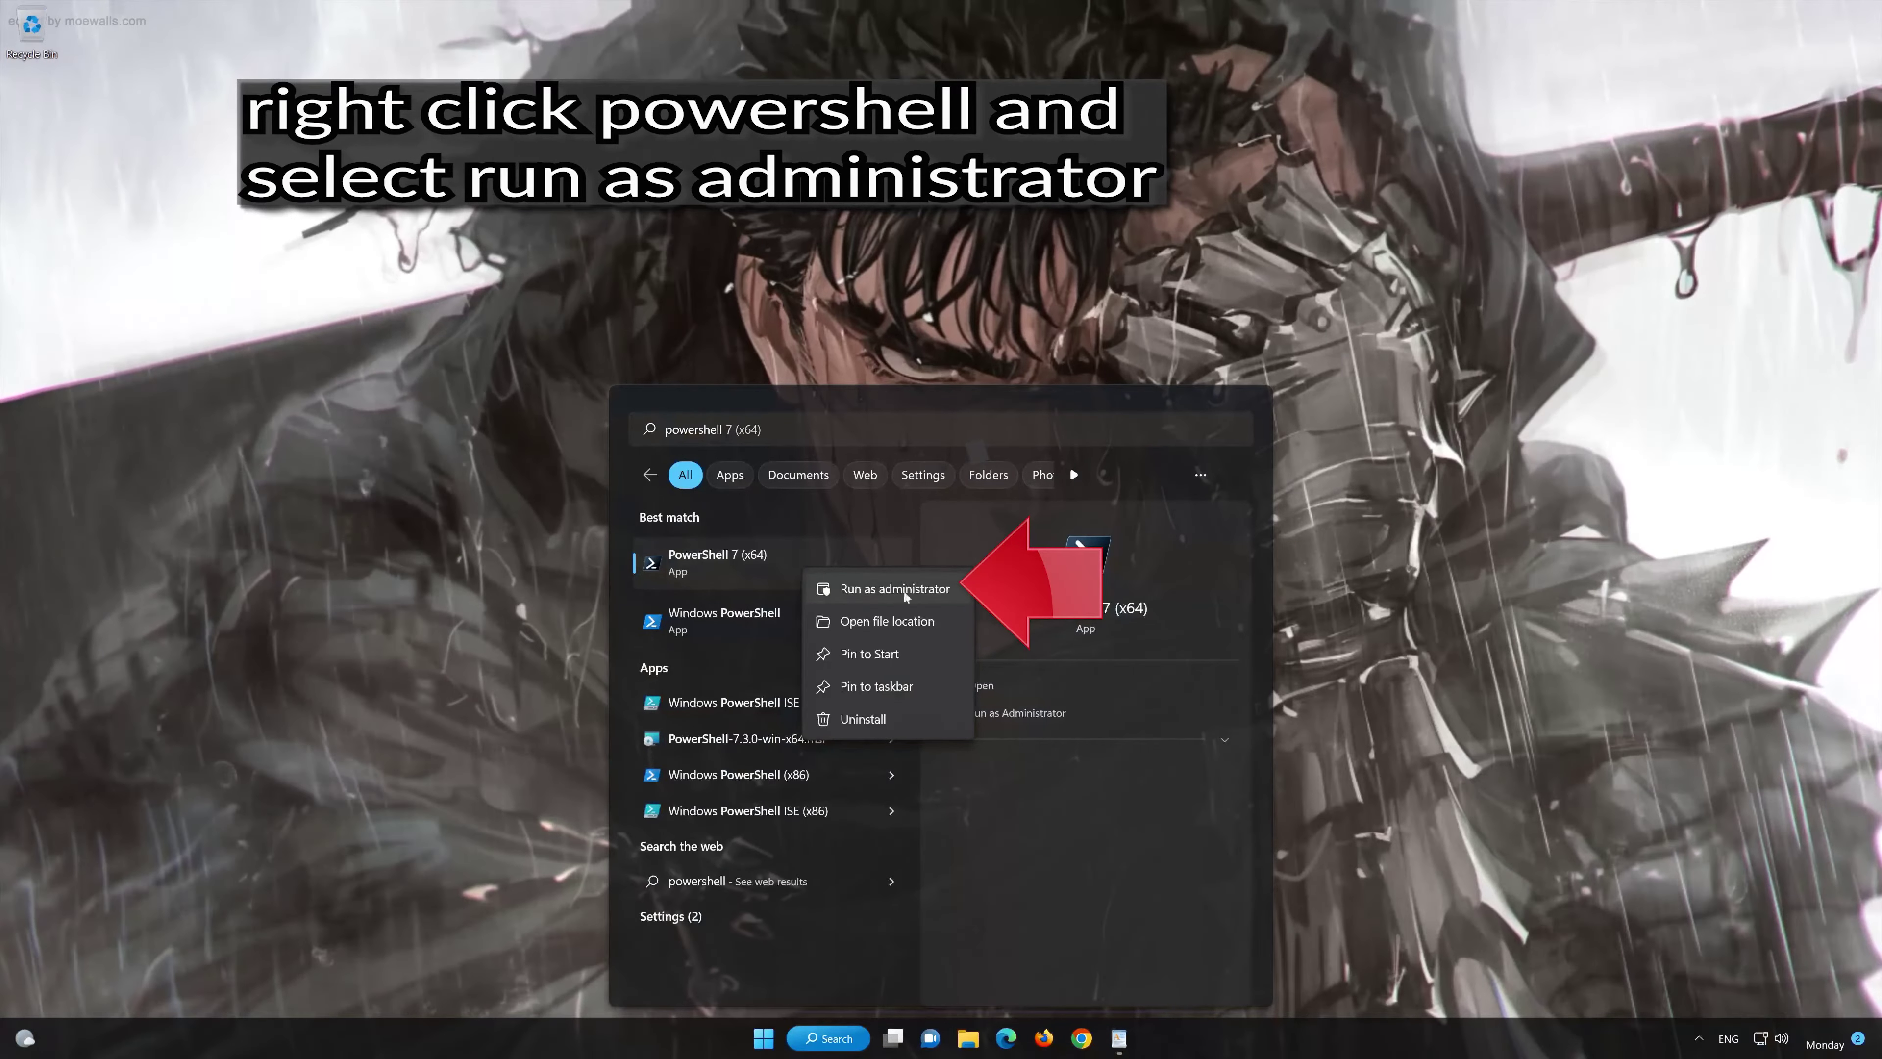
pyautogui.click(910, 590)
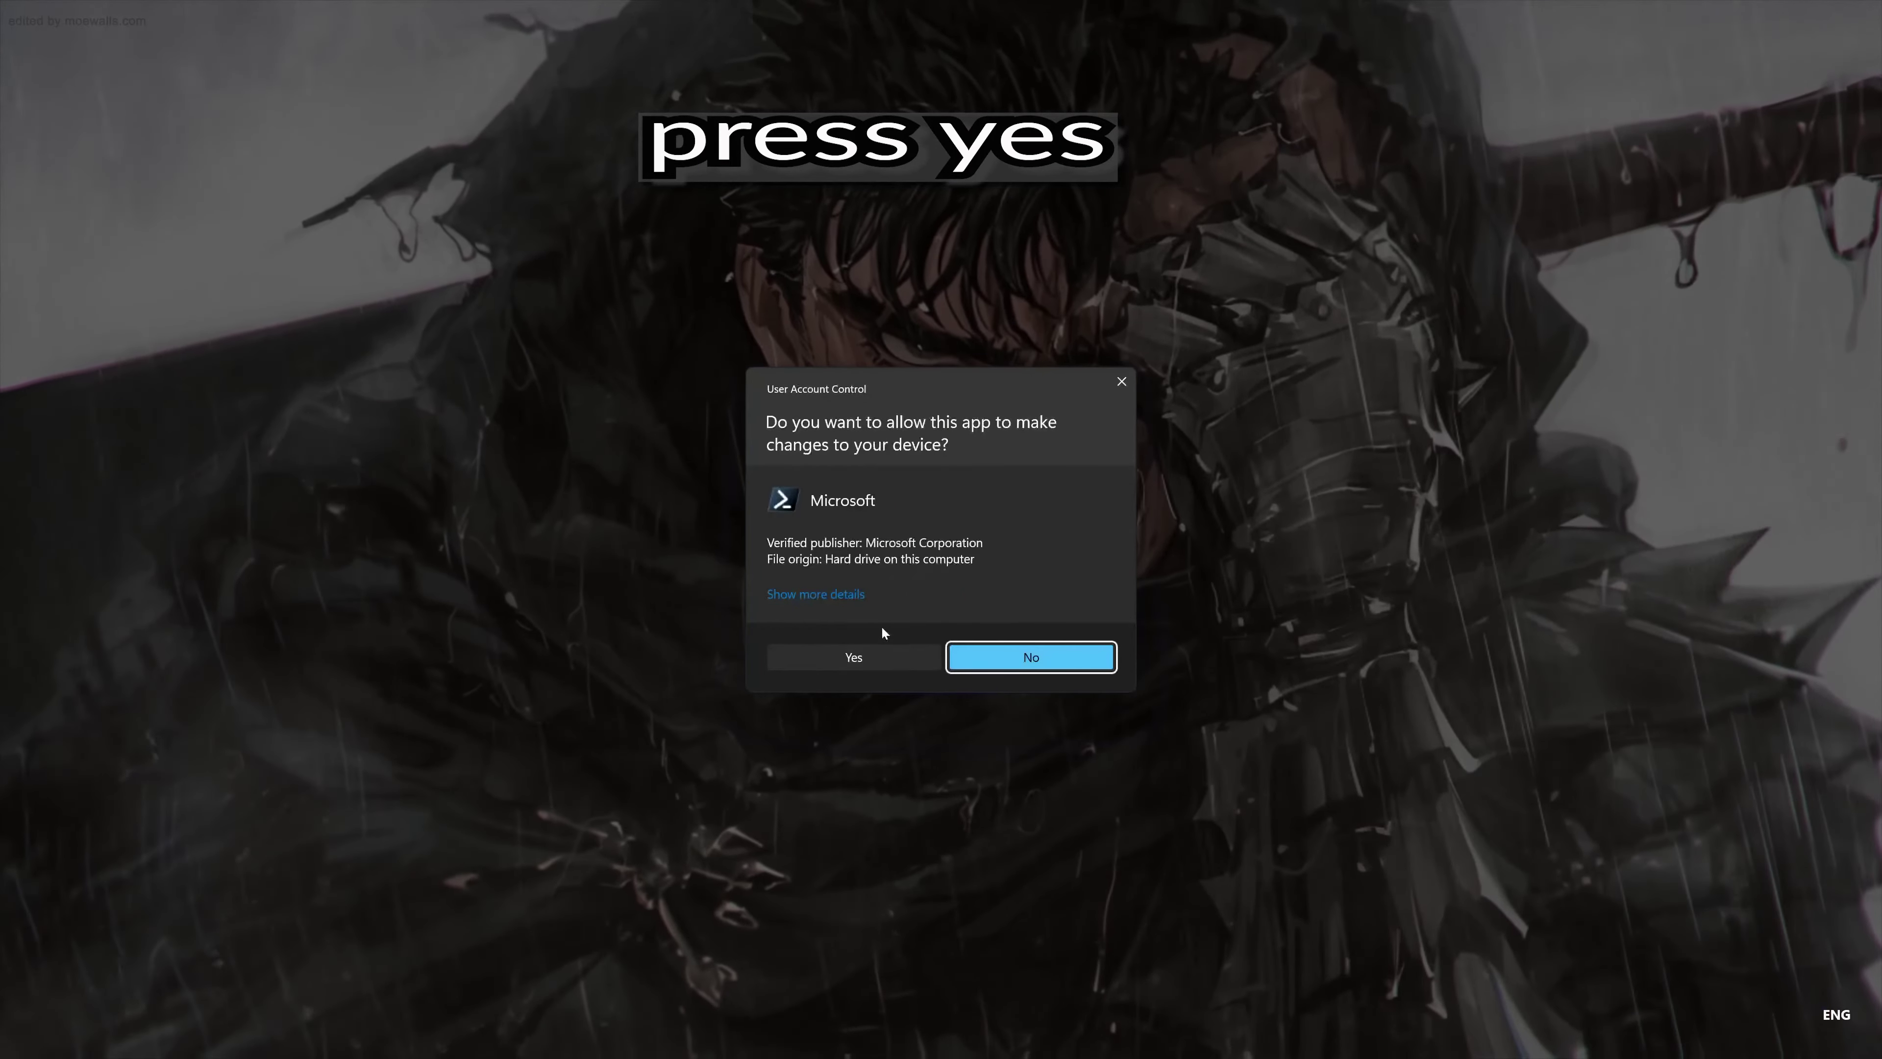
pyautogui.click(851, 656)
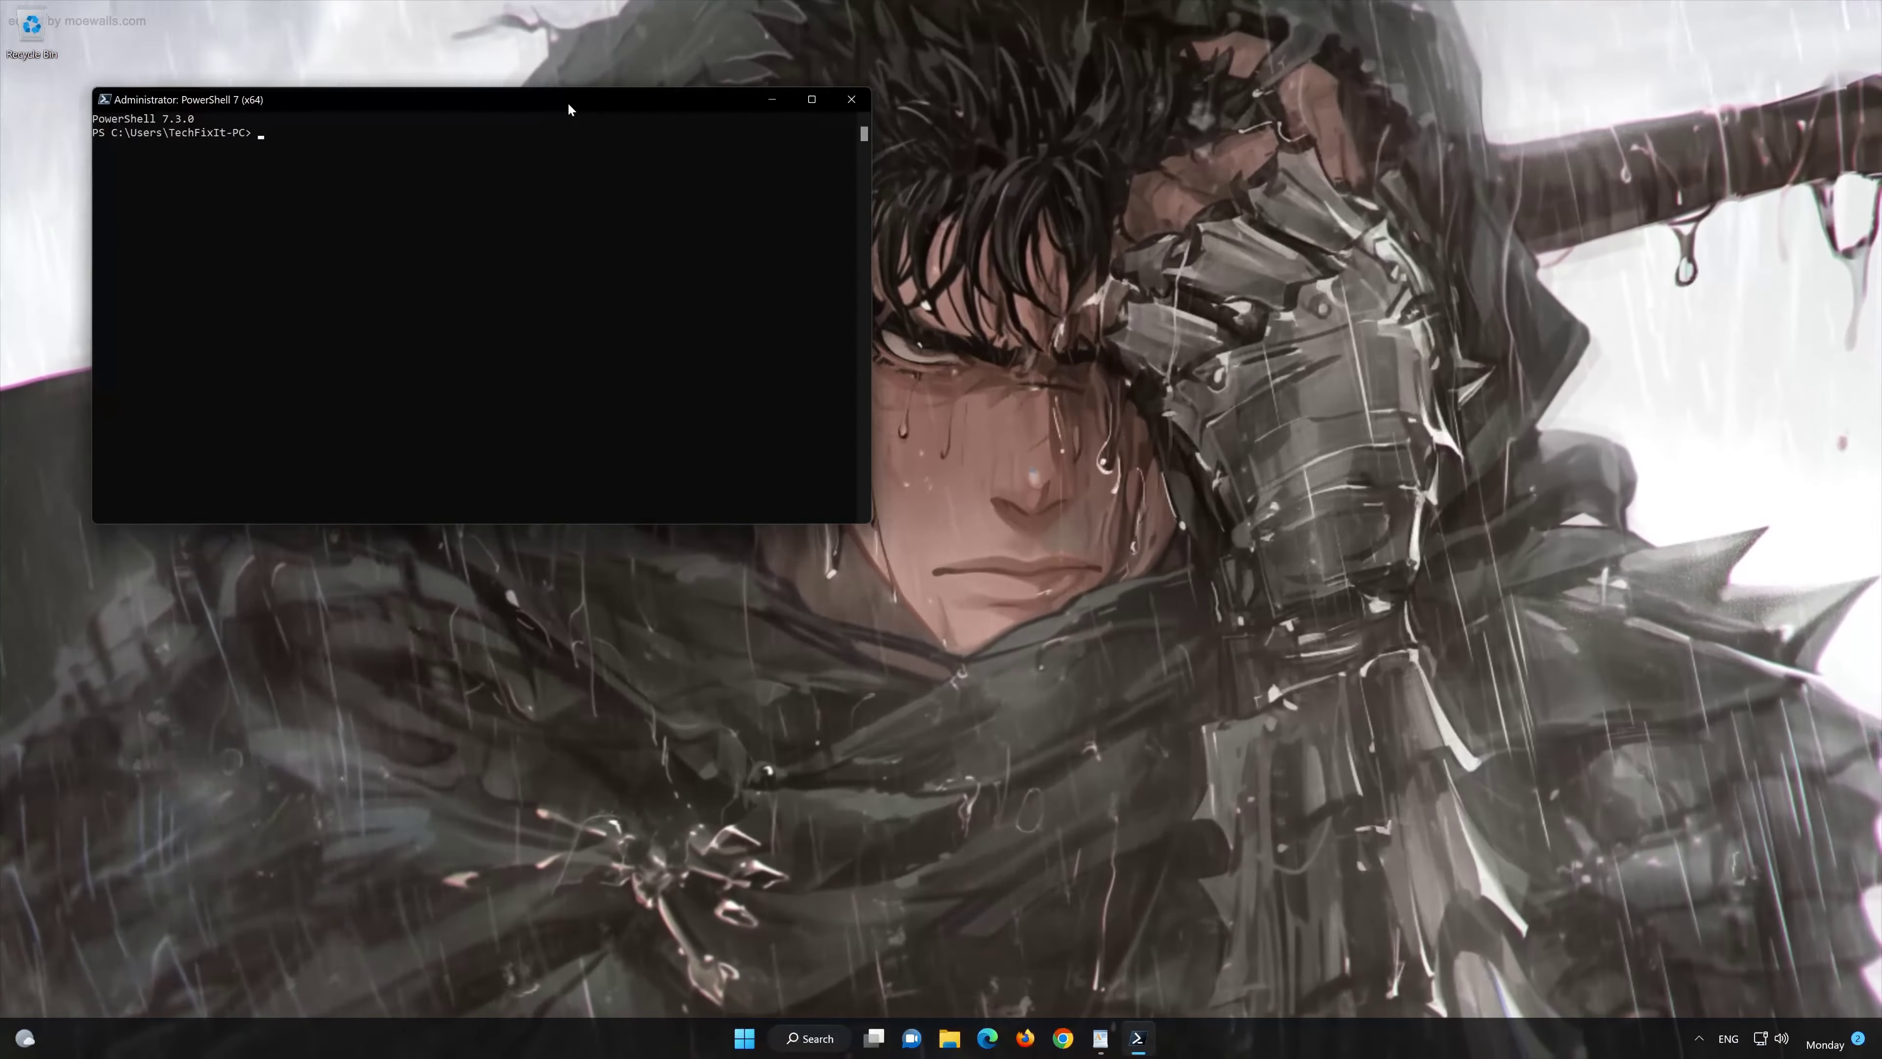
pyautogui.moveTo(567, 101); pyautogui.dragTo(1093, 215)
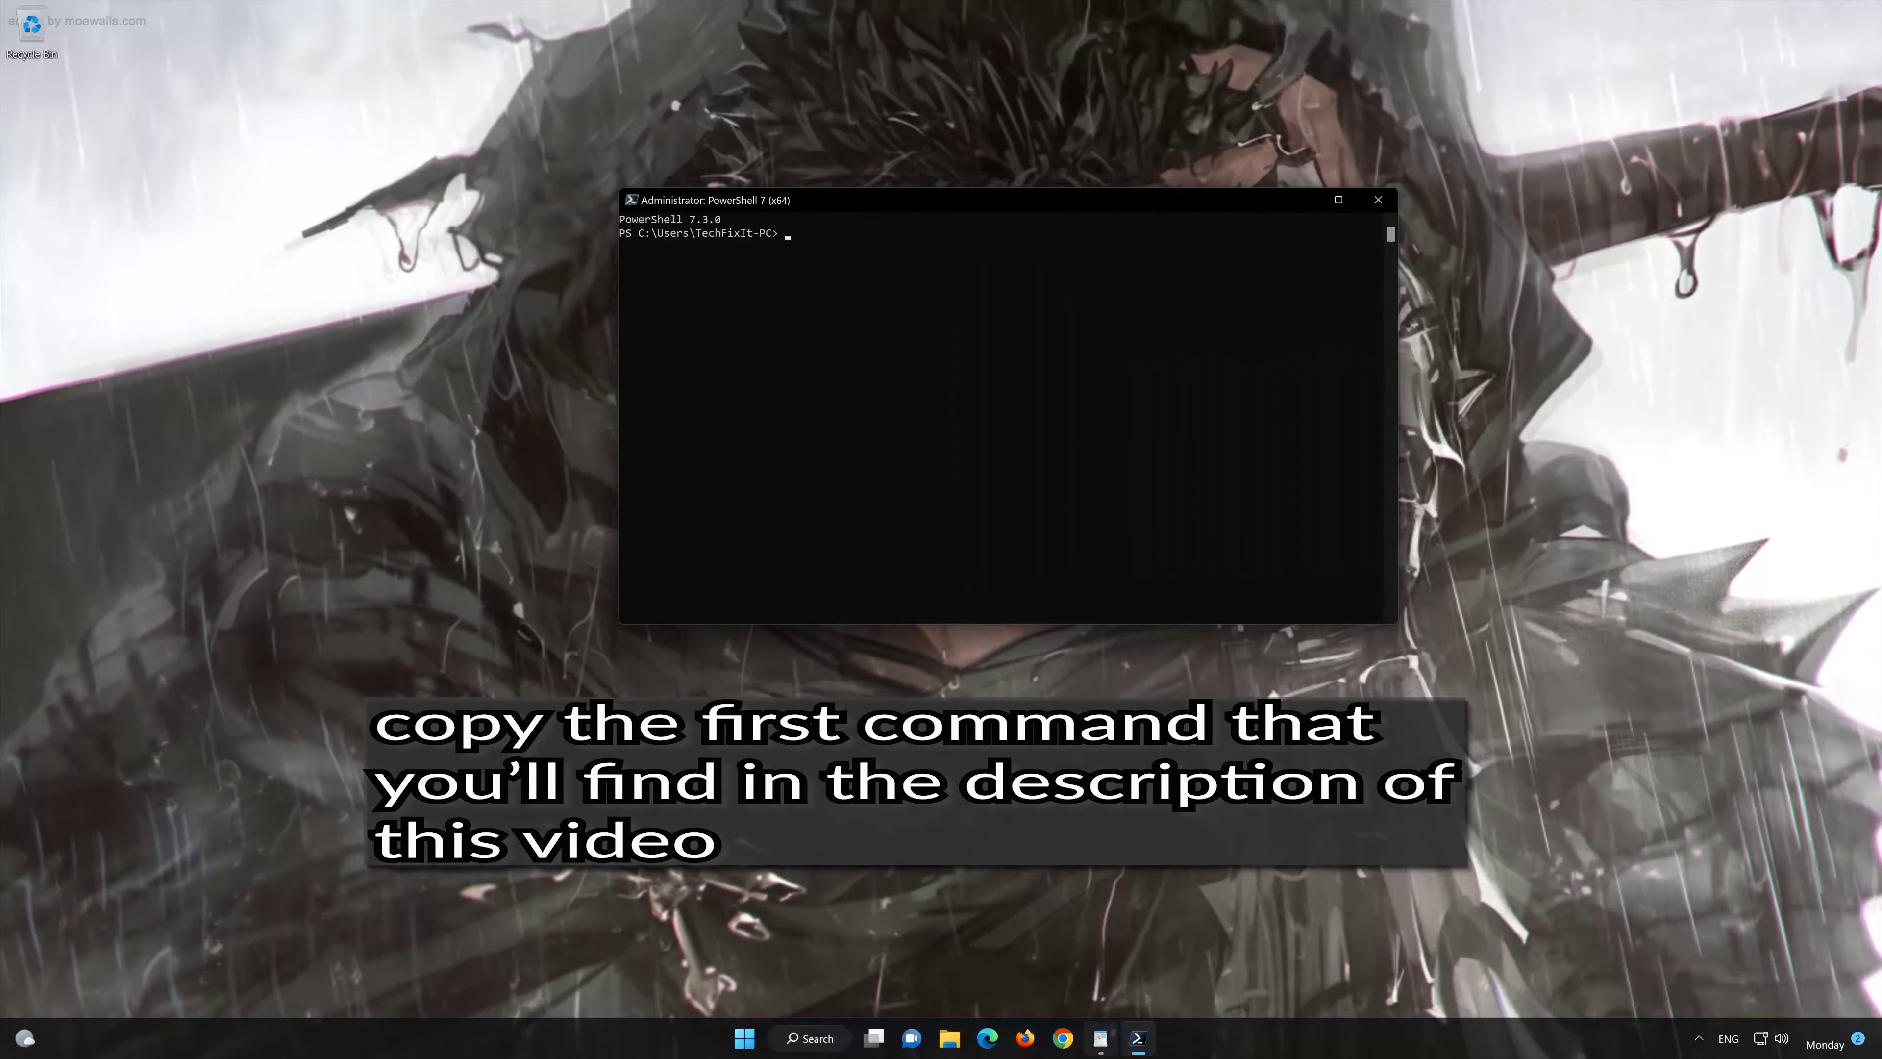
# Step: Switch to WordPad, copy the first command, which re-registers *WindowsStore* for all users, and minimize the document
pyautogui.click(1100, 1038)
pyautogui.moveTo(1153, 305); pyautogui.dragTo(753, 295)
pyautogui.rightClick(767, 291)
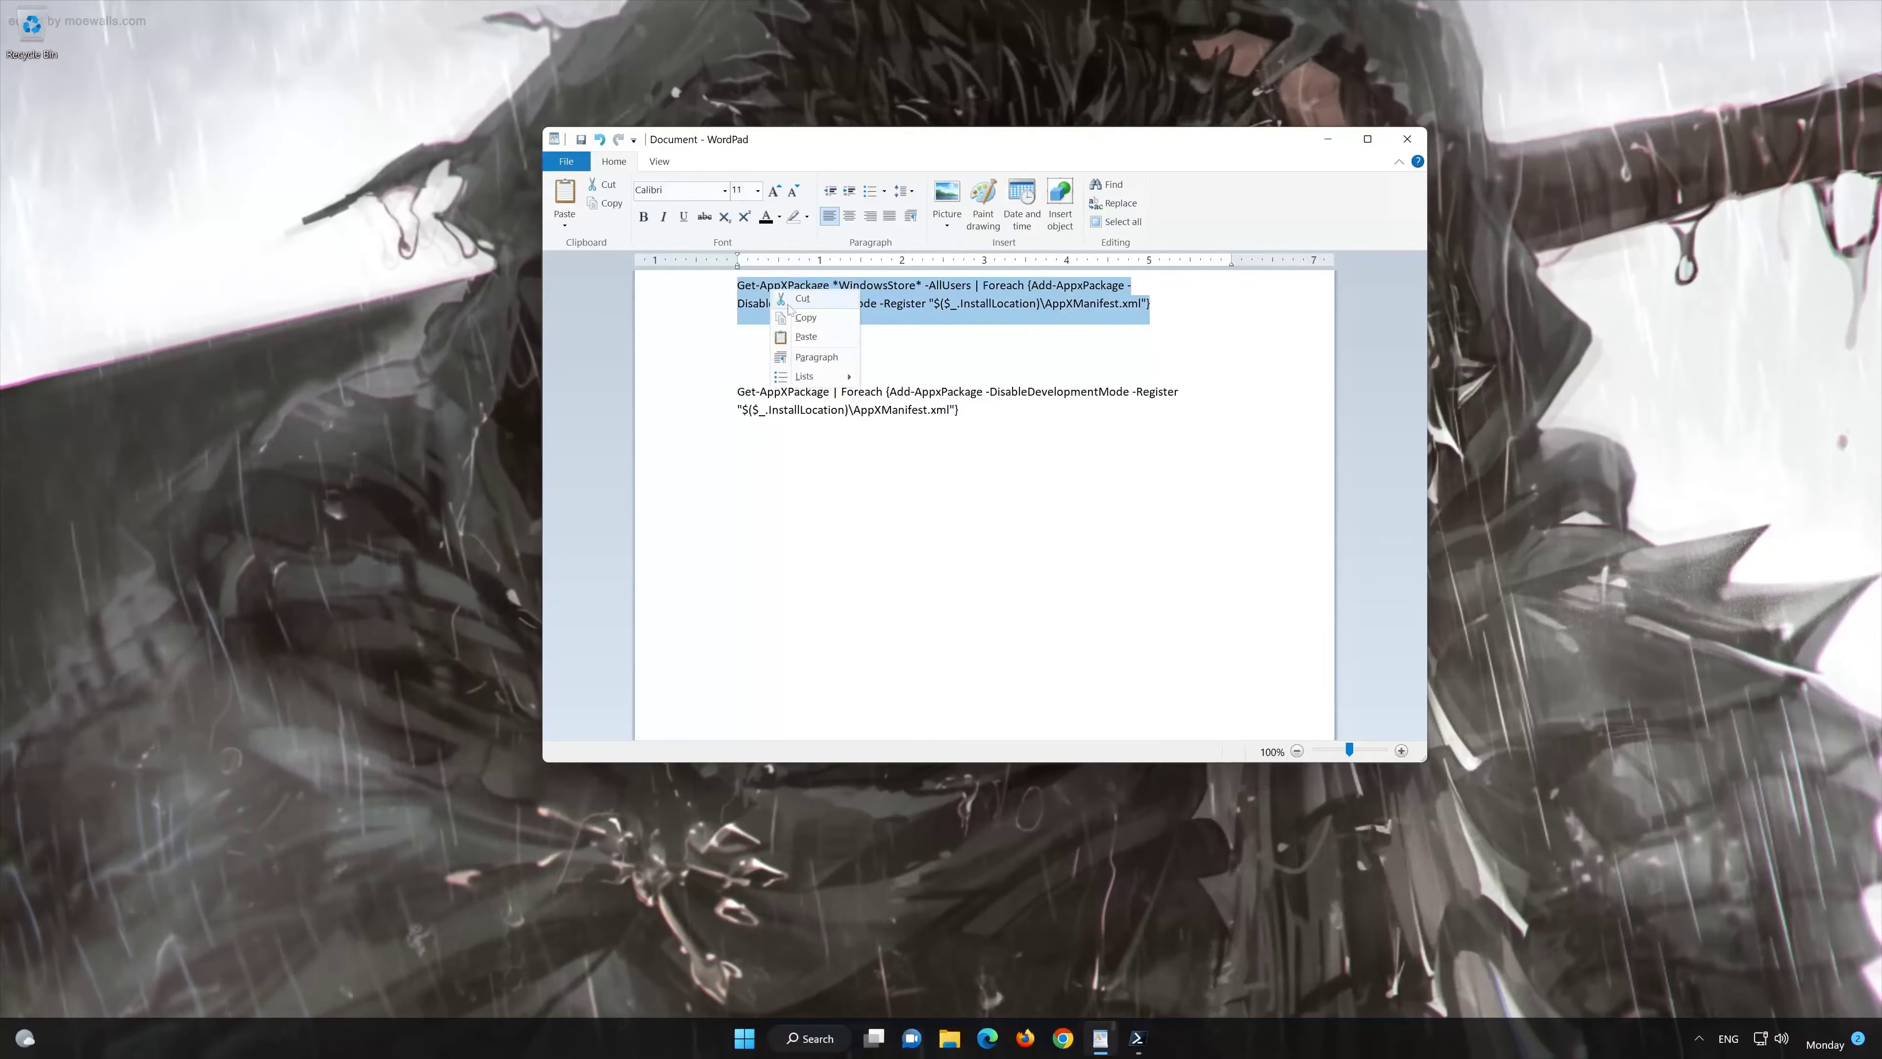
pyautogui.click(804, 318)
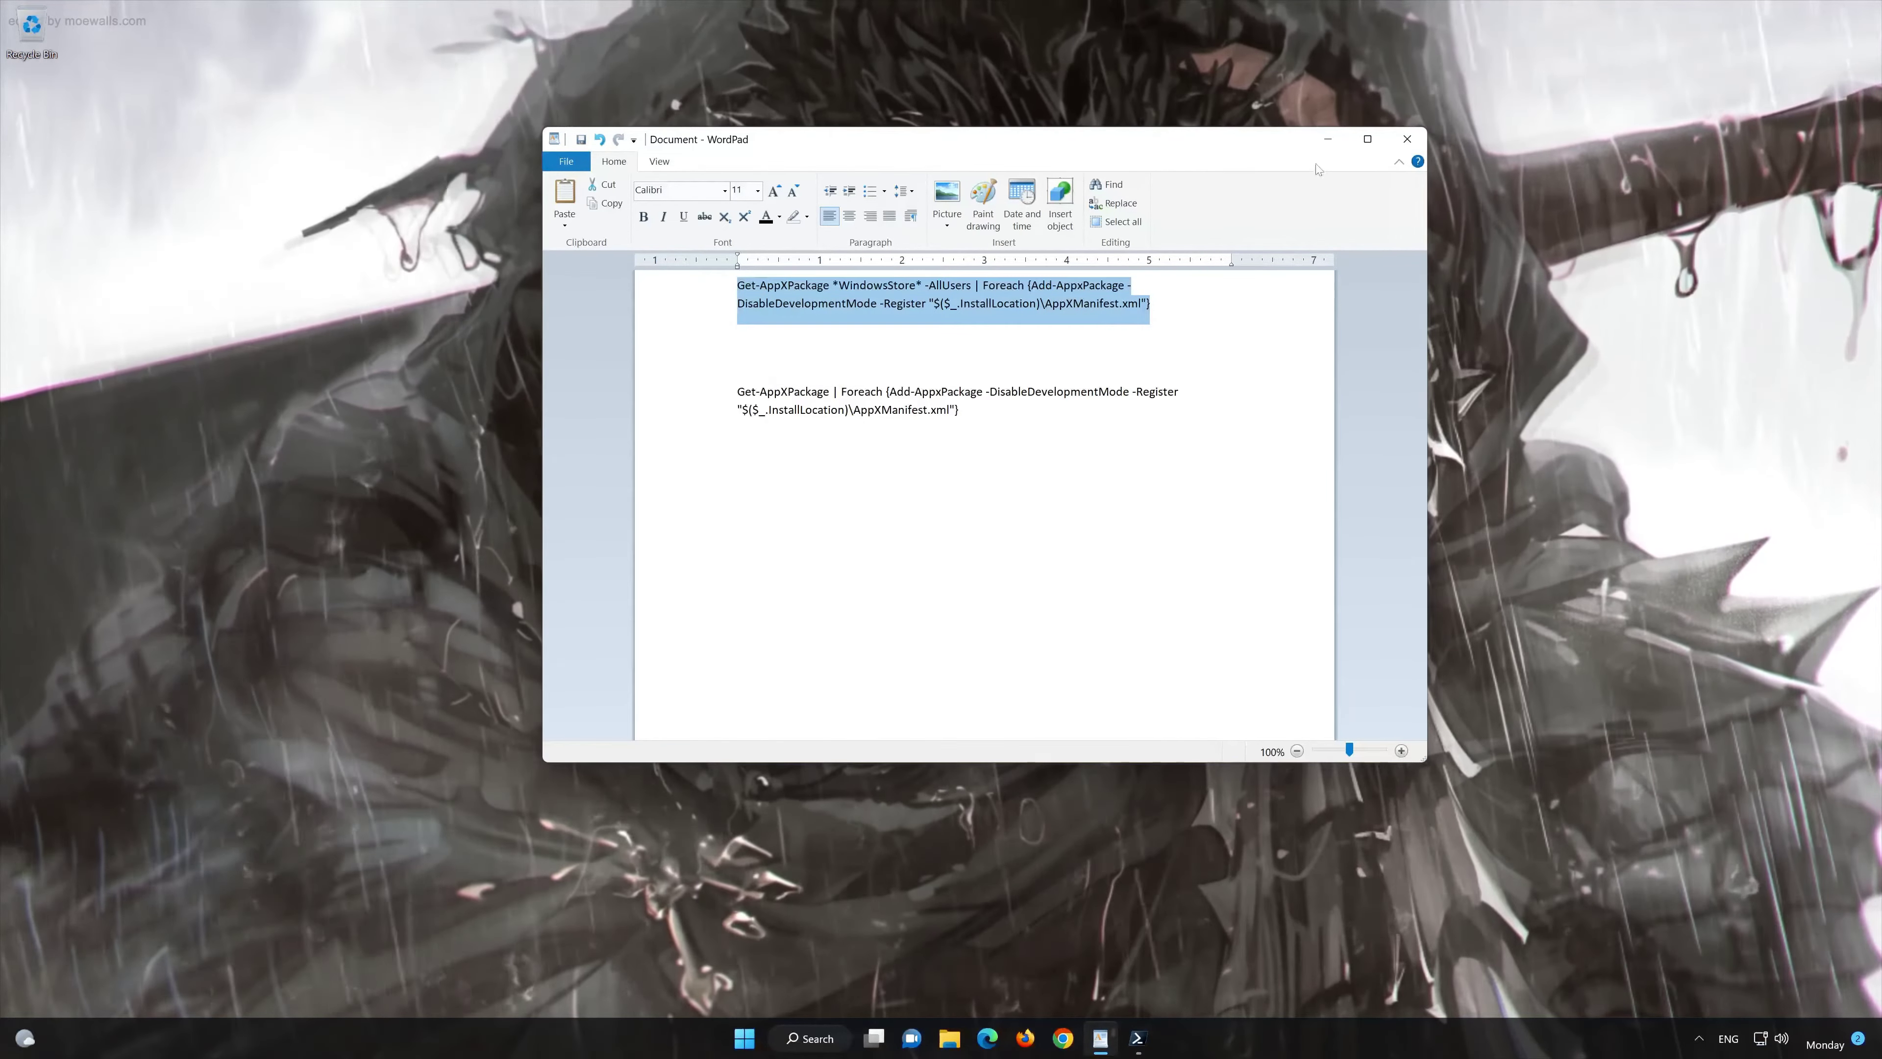
pyautogui.click(1330, 140)
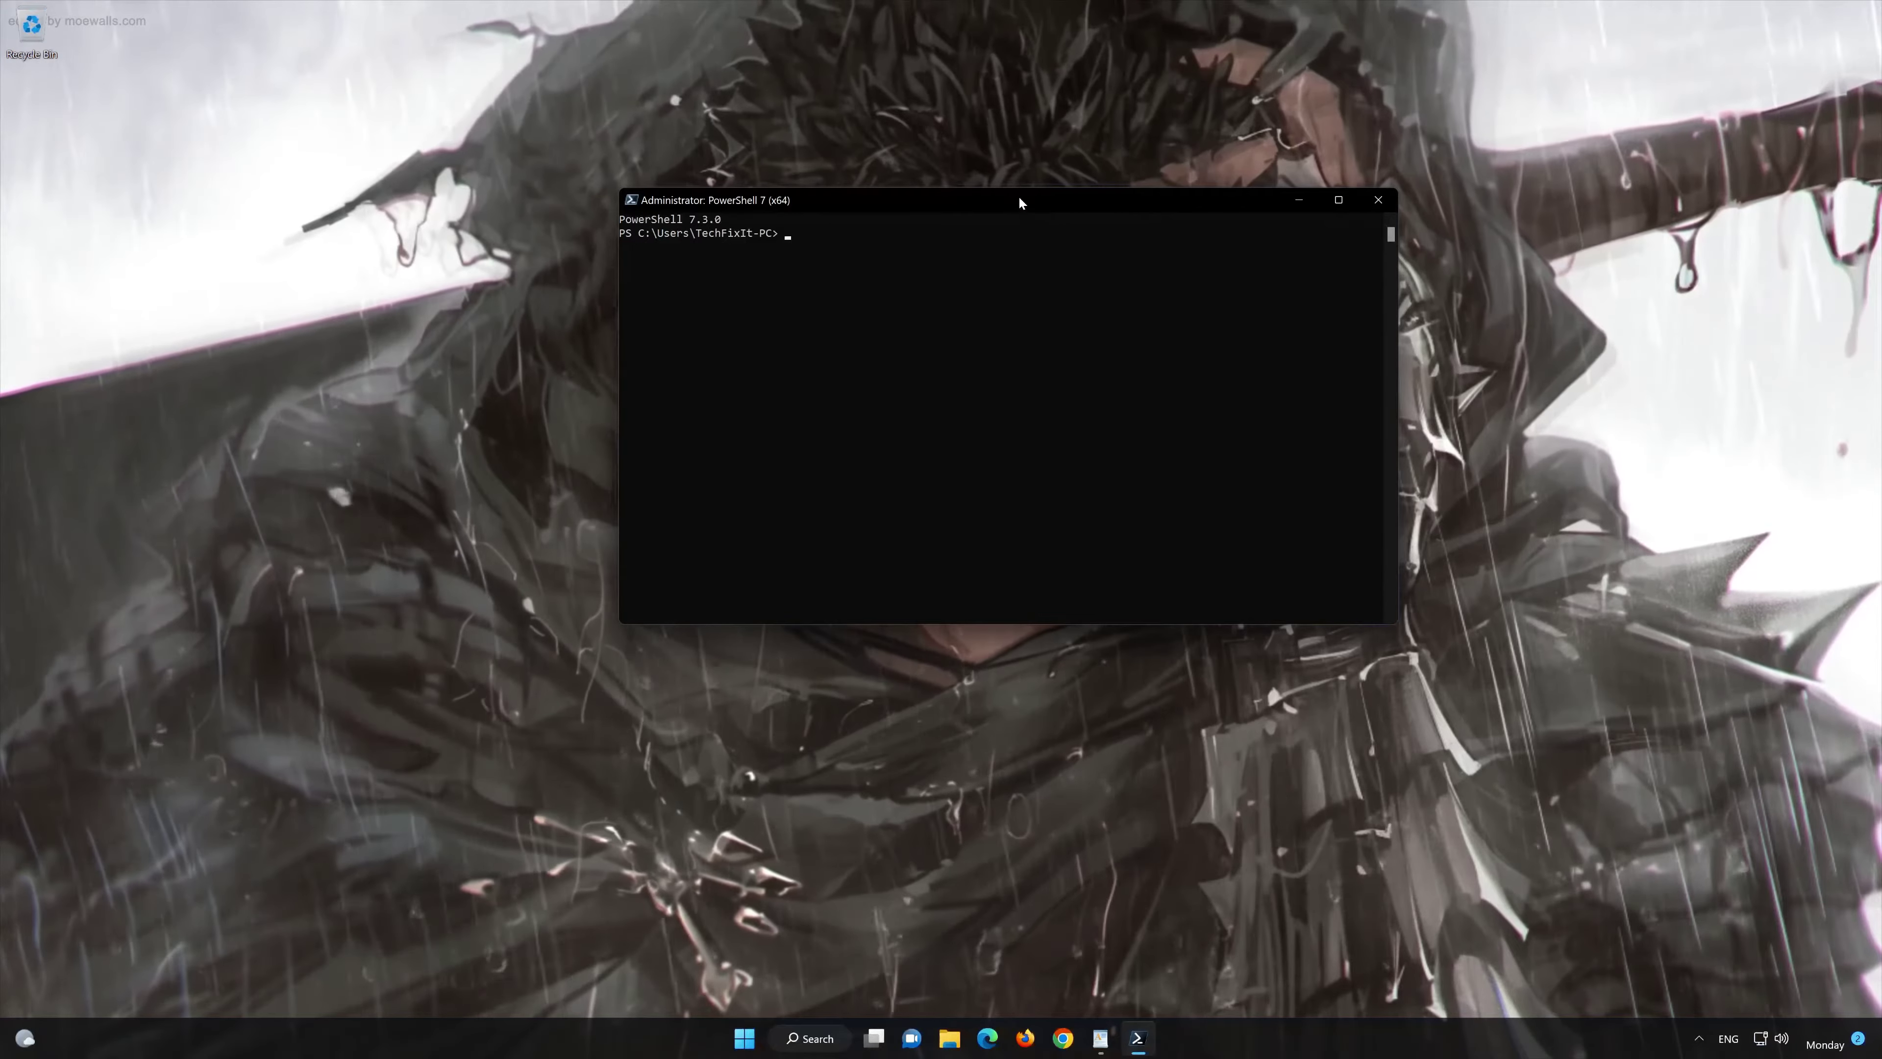
# Step: Paste the copied Get-AppXPackage *WindowsStore* -AllUsers command into the elevated PowerShell window and run it
pyautogui.rightClick(1020, 197)
pyautogui.moveTo(1076, 328)
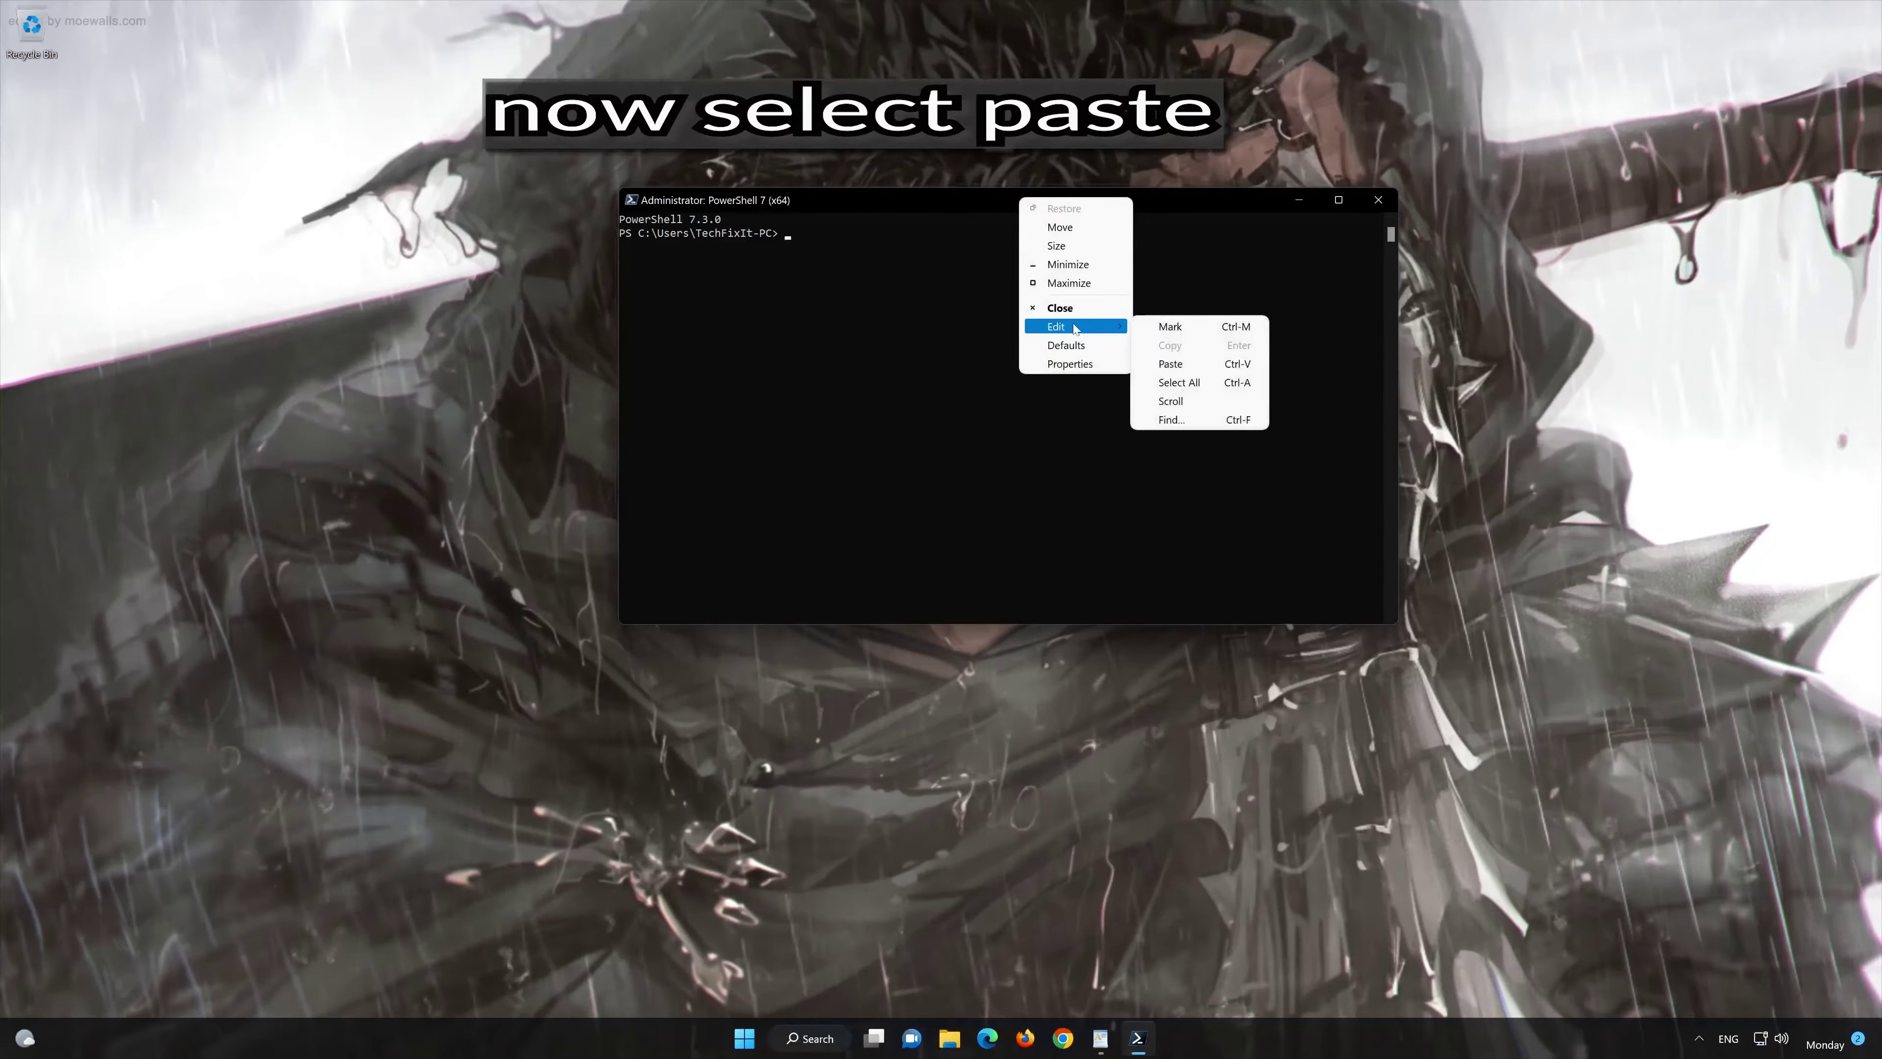
pyautogui.click(1221, 363)
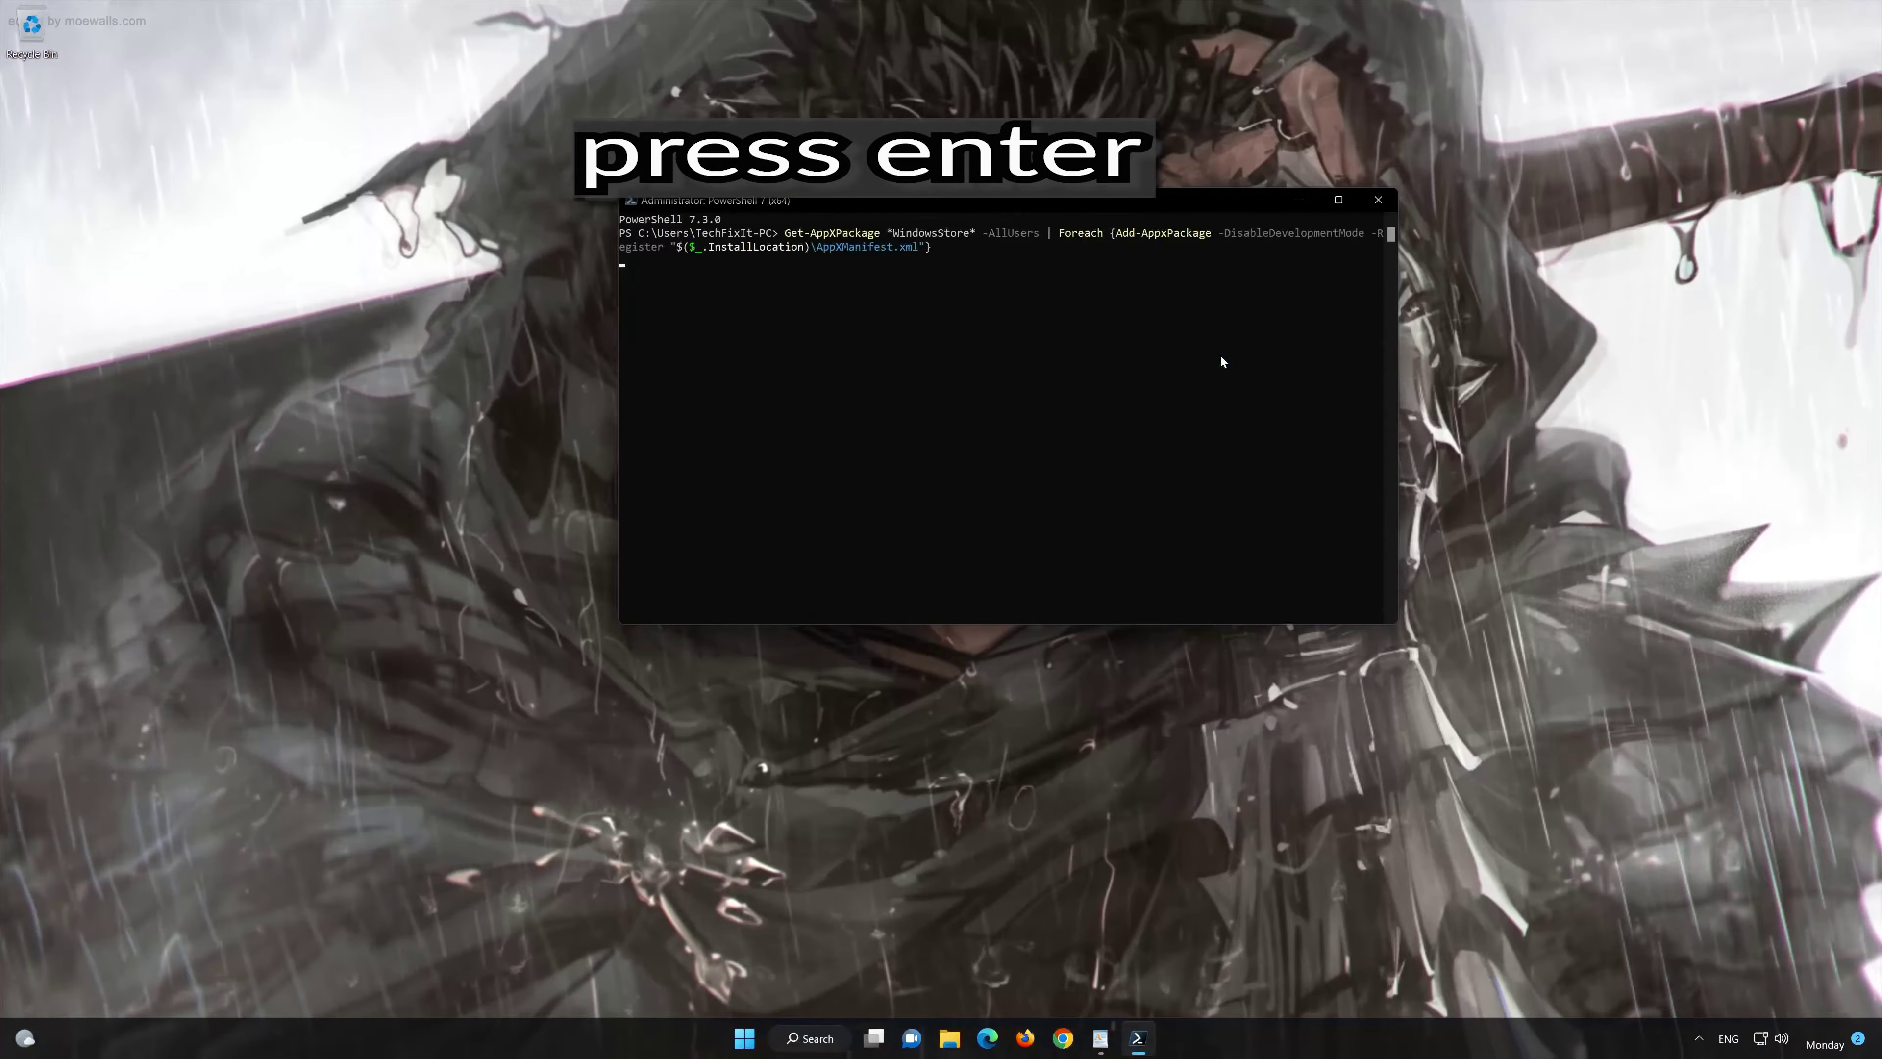
pyautogui.press('Return')
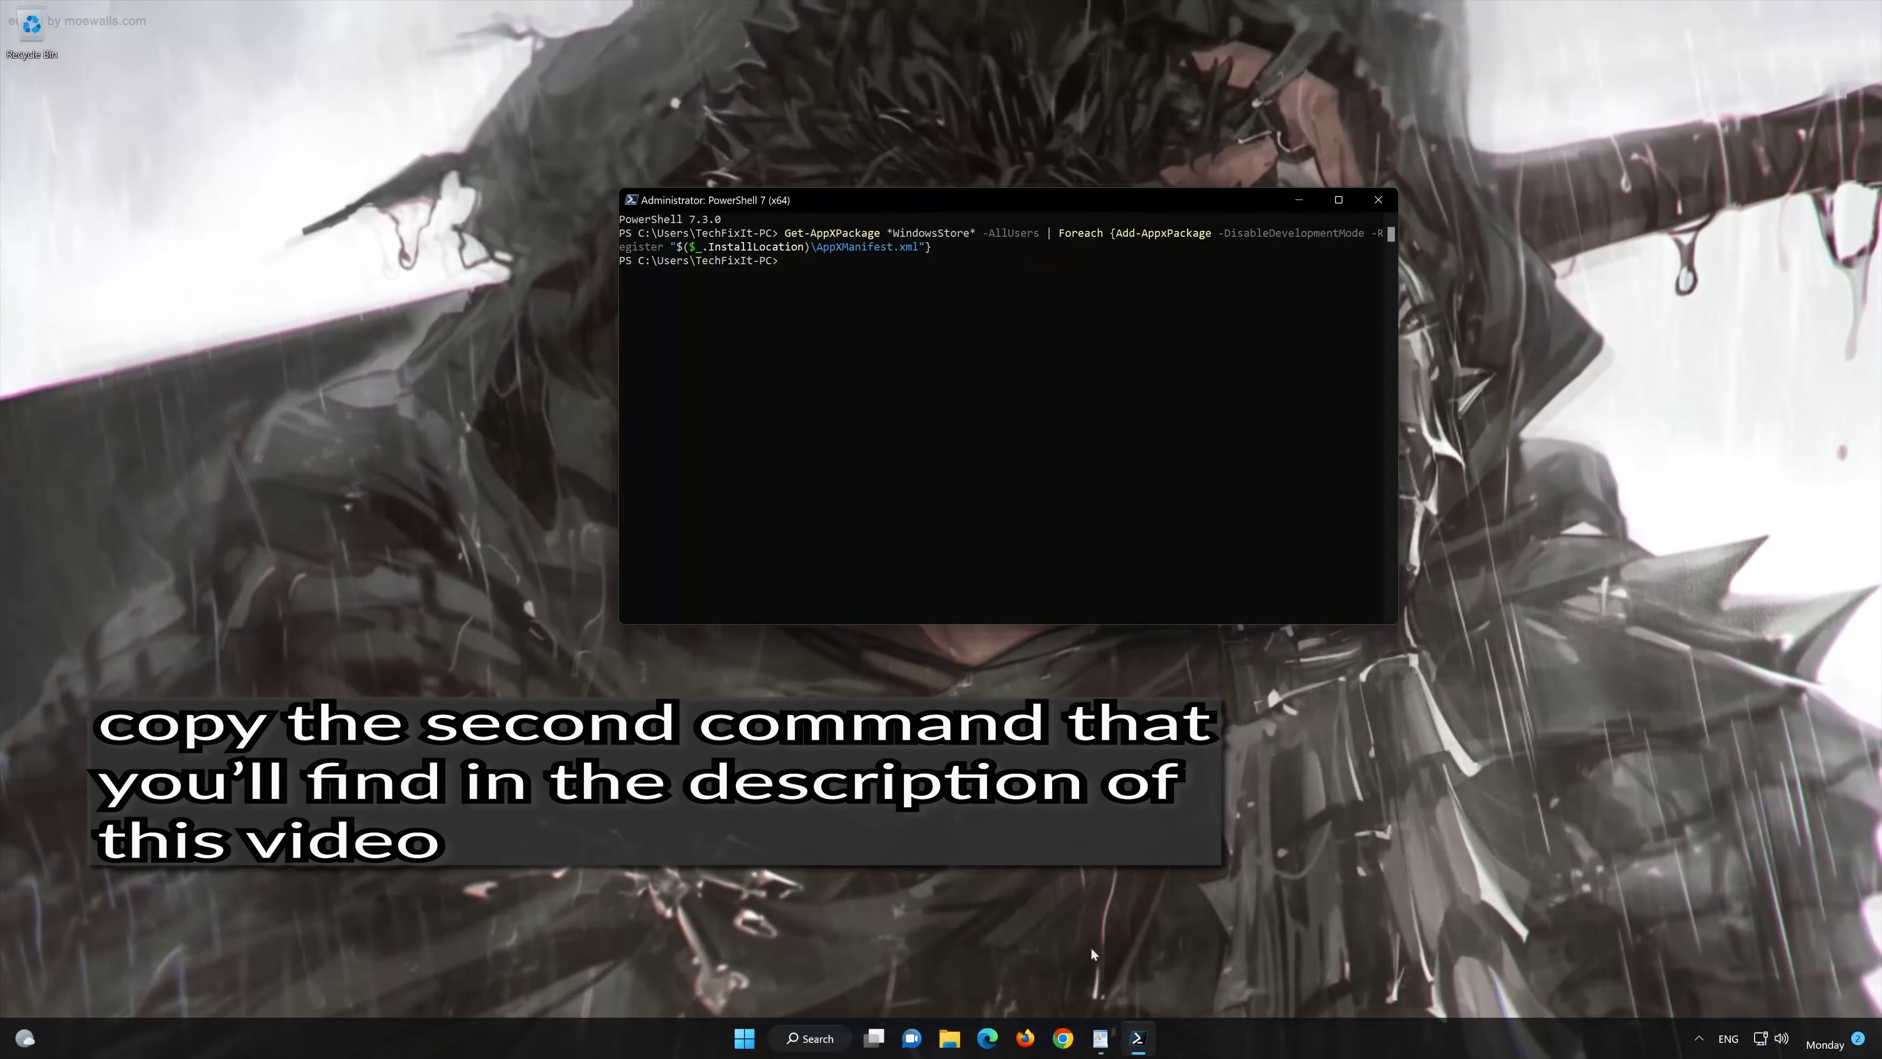
# Step: Switch to WordPad, copy the second Get-AppXPackage command, the one without the *WindowsStore* filter, and minimize the document
pyautogui.click(1101, 1038)
pyautogui.moveTo(960, 415); pyautogui.dragTo(759, 391)
pyautogui.rightClick(778, 397)
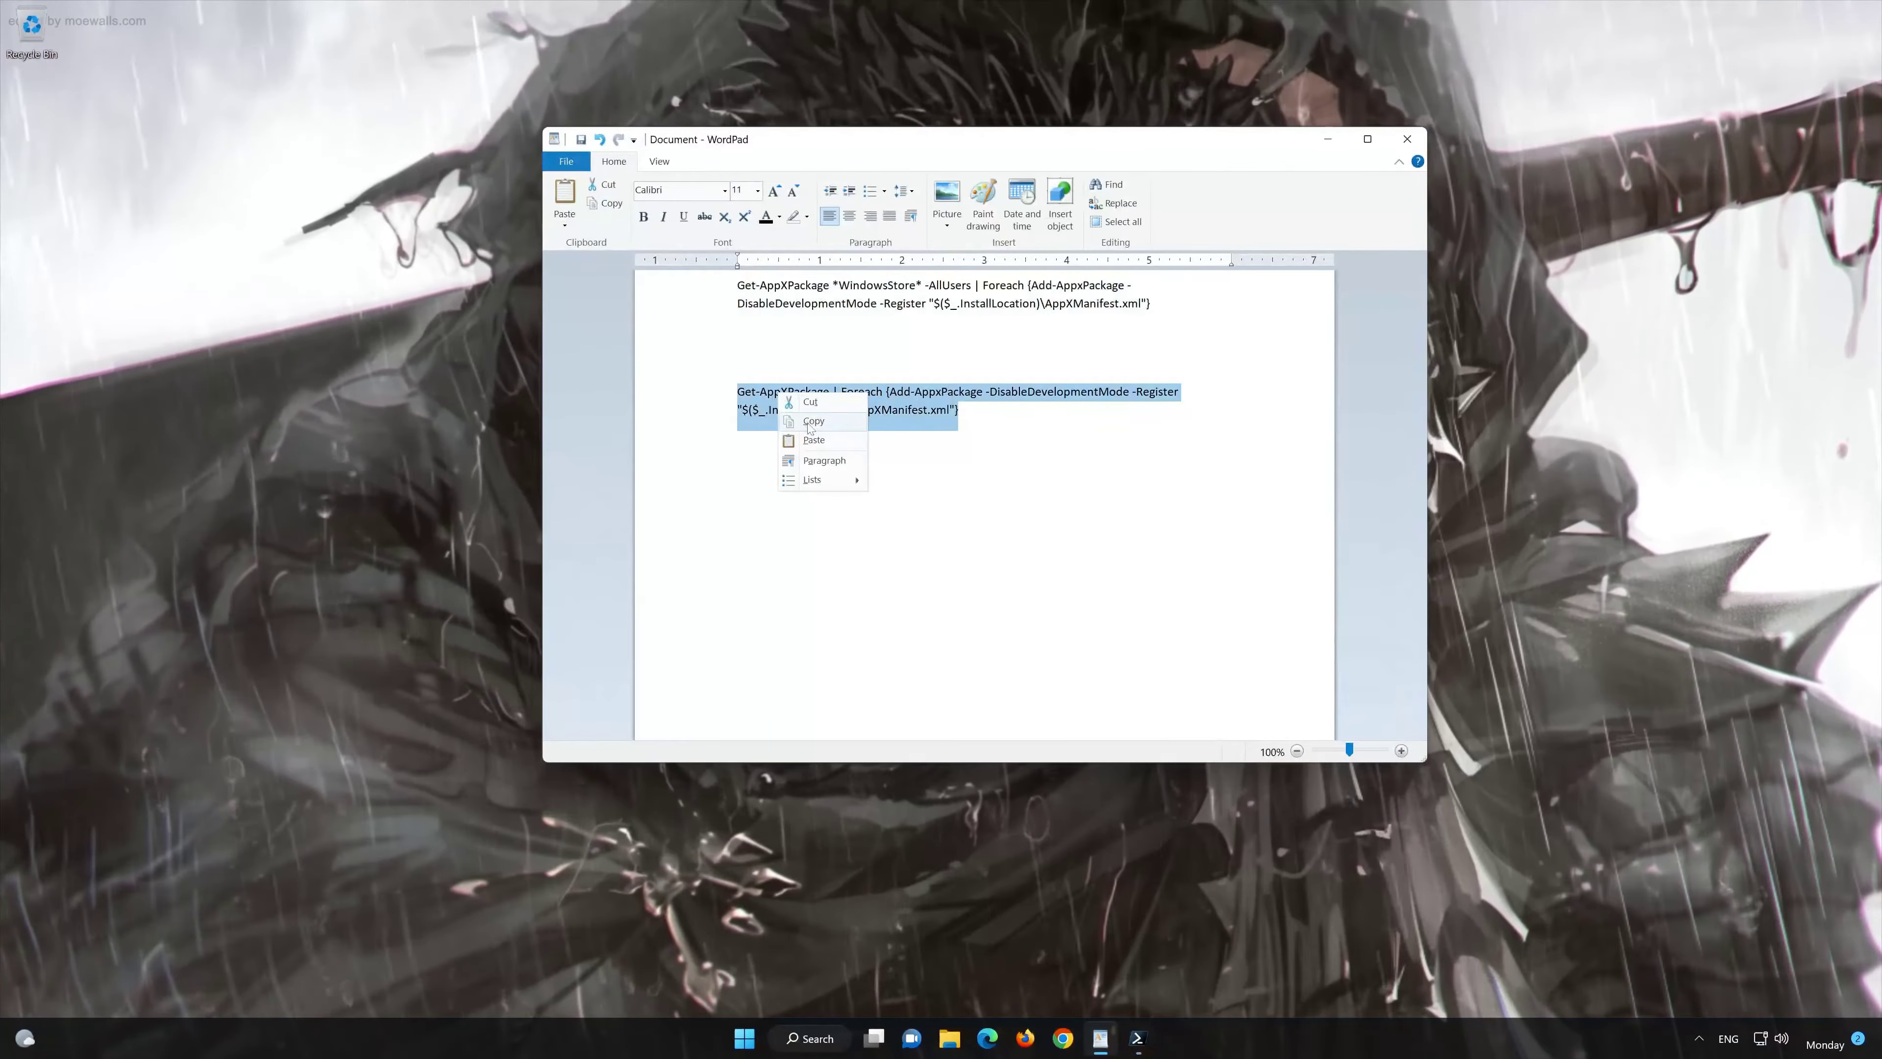
pyautogui.click(804, 424)
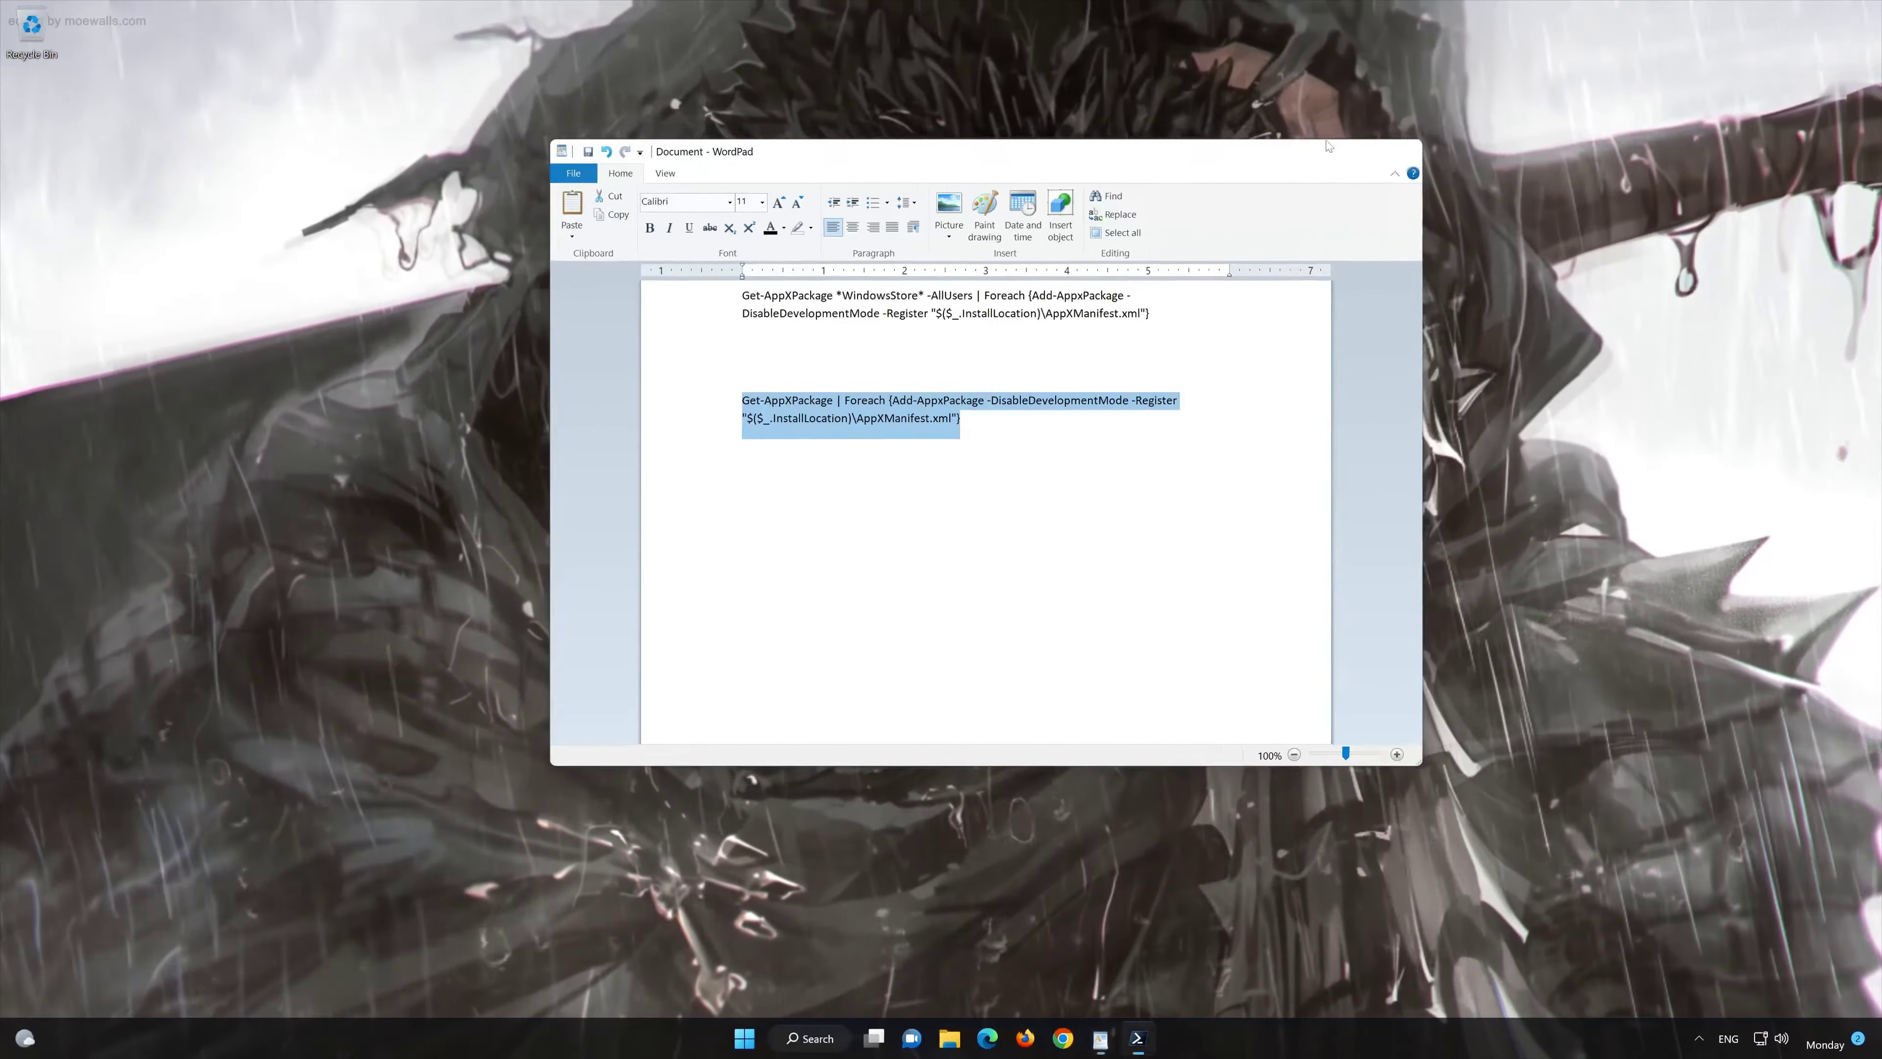
pyautogui.click(1327, 145)
# Step: Paste the copied unfiltered Get-AppXPackage command into the elevated PowerShell window, run it, and end the session with exit
pyautogui.rightClick(857, 200)
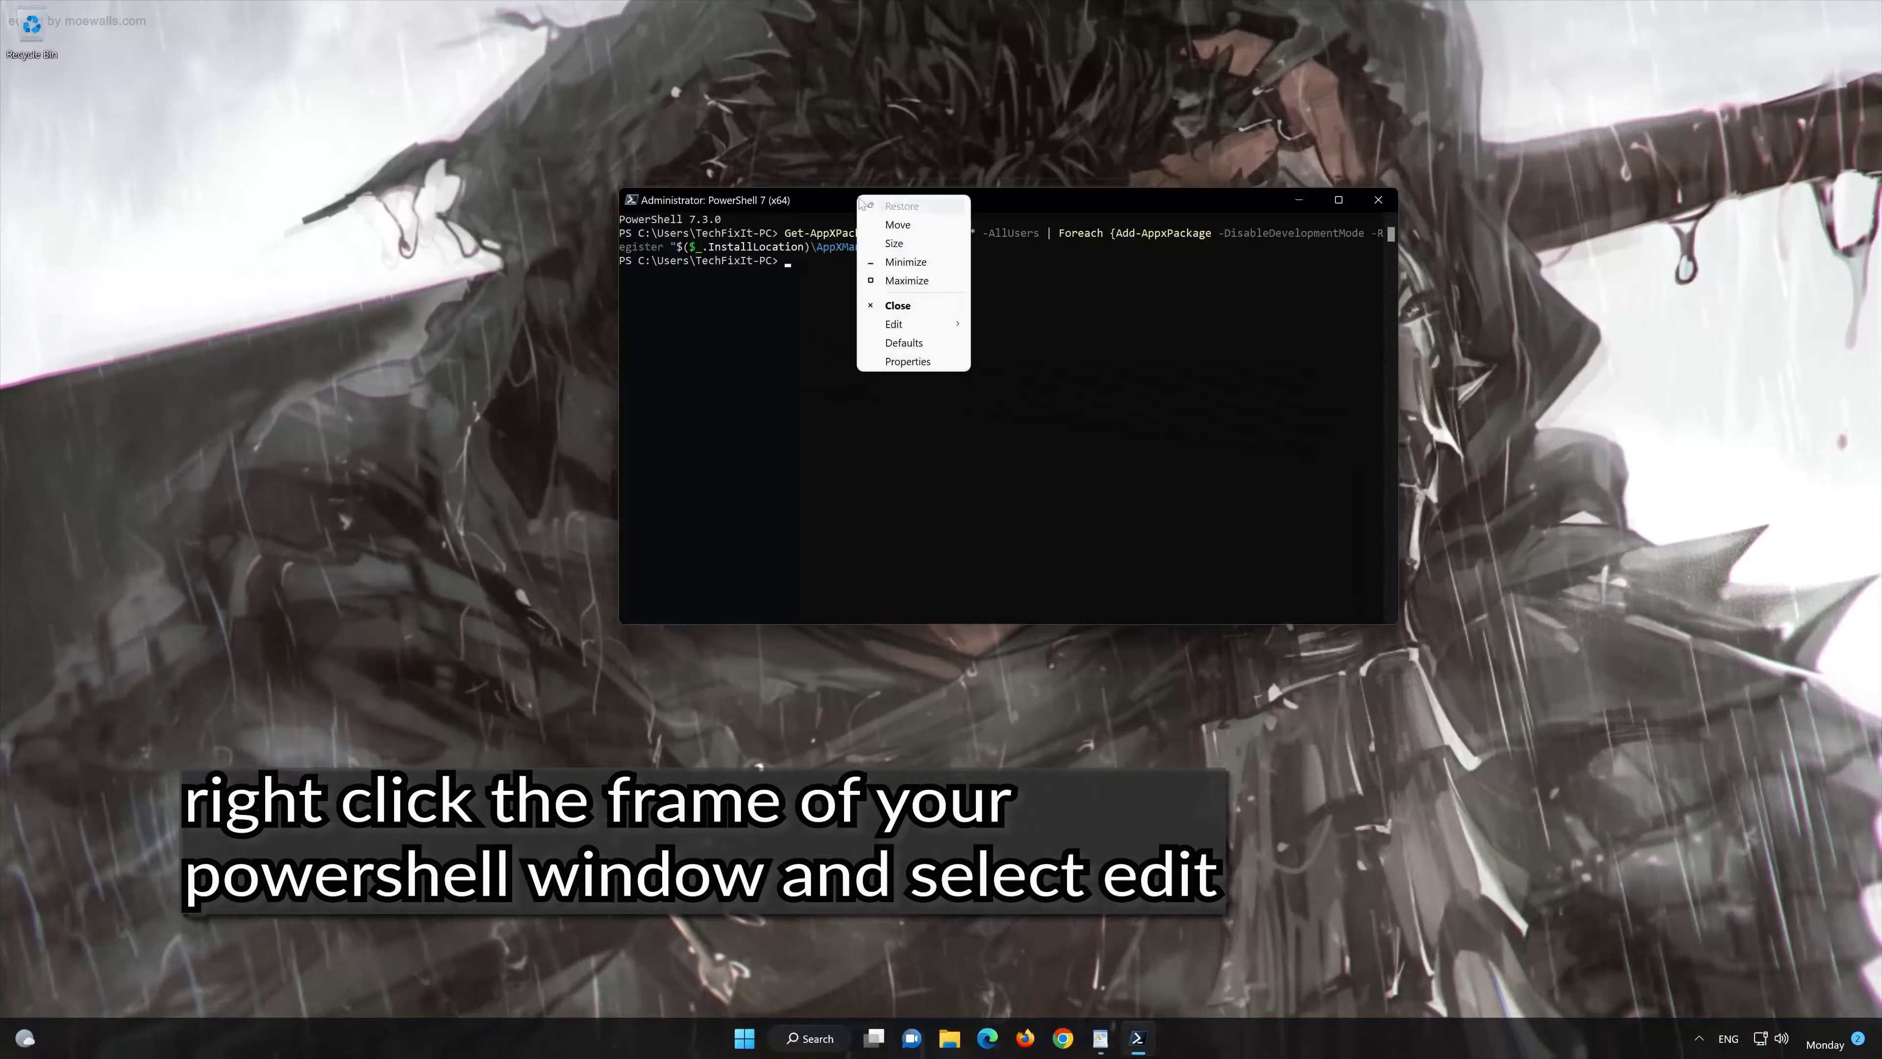
pyautogui.moveTo(913, 330)
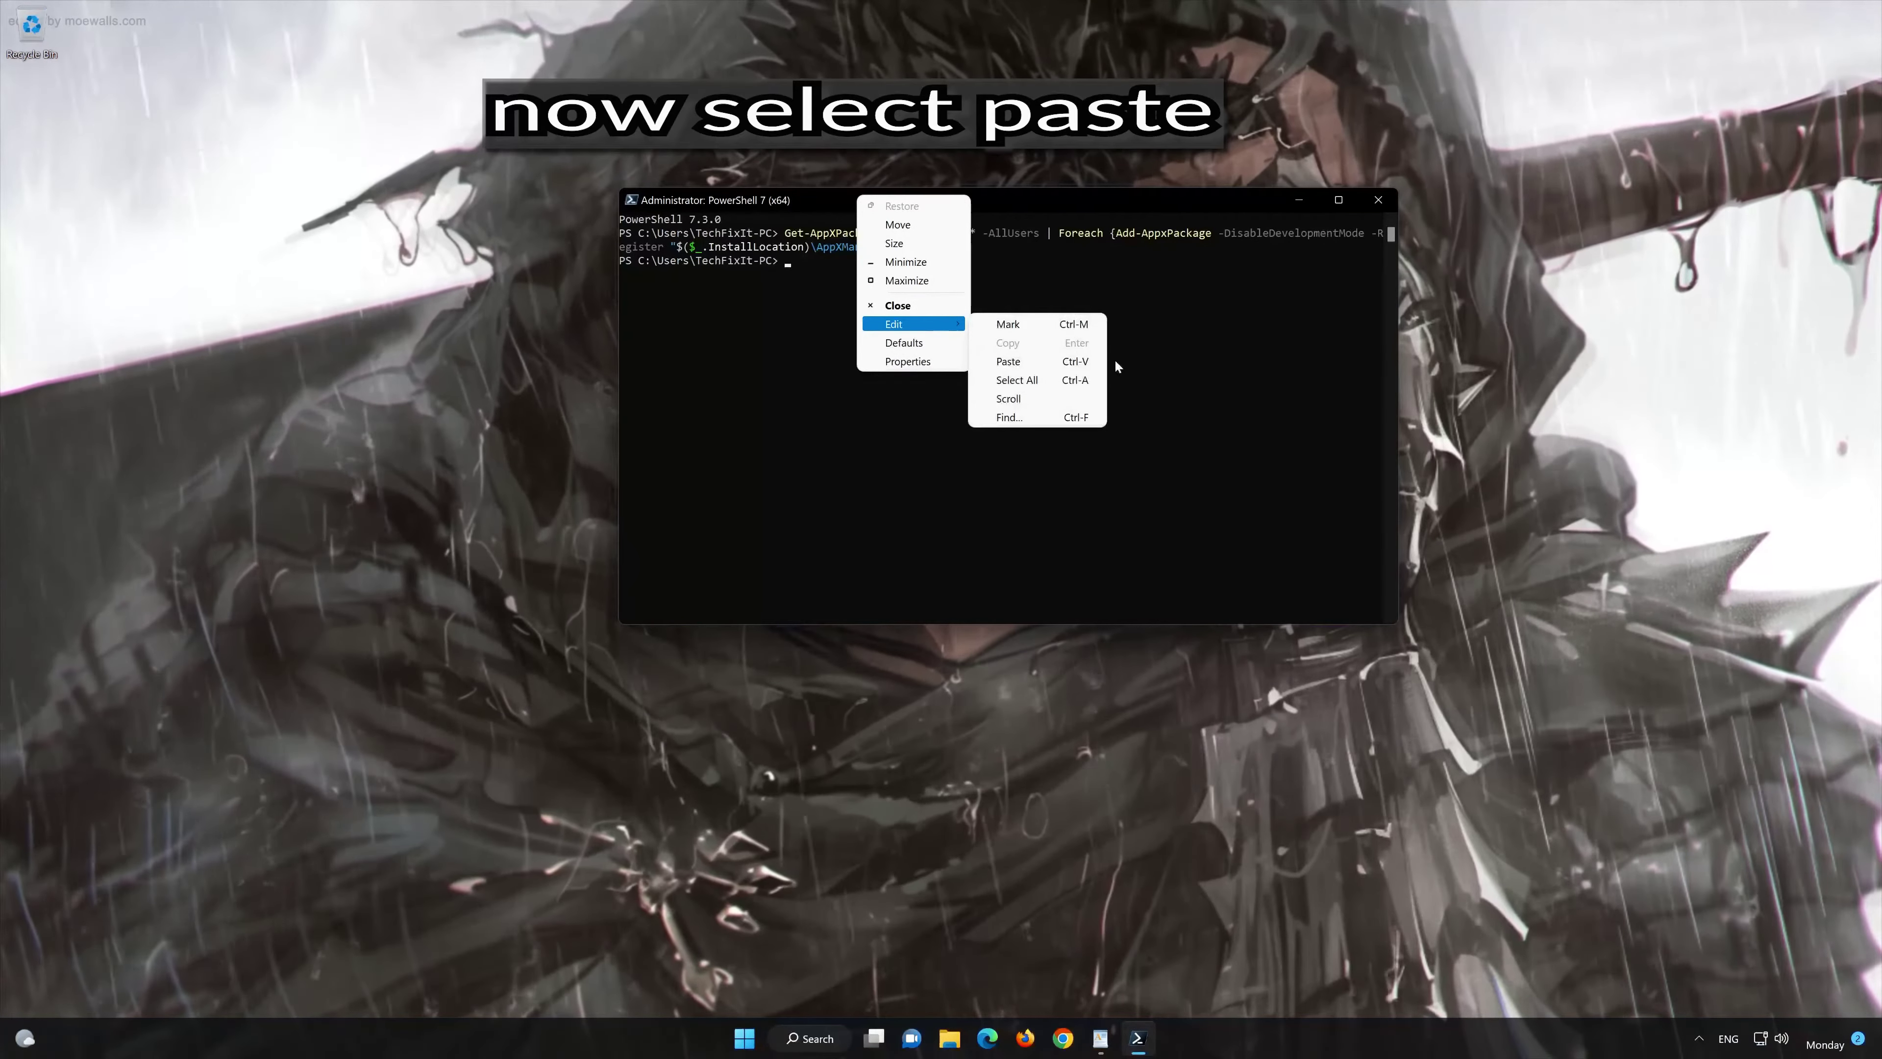
pyautogui.click(1050, 363)
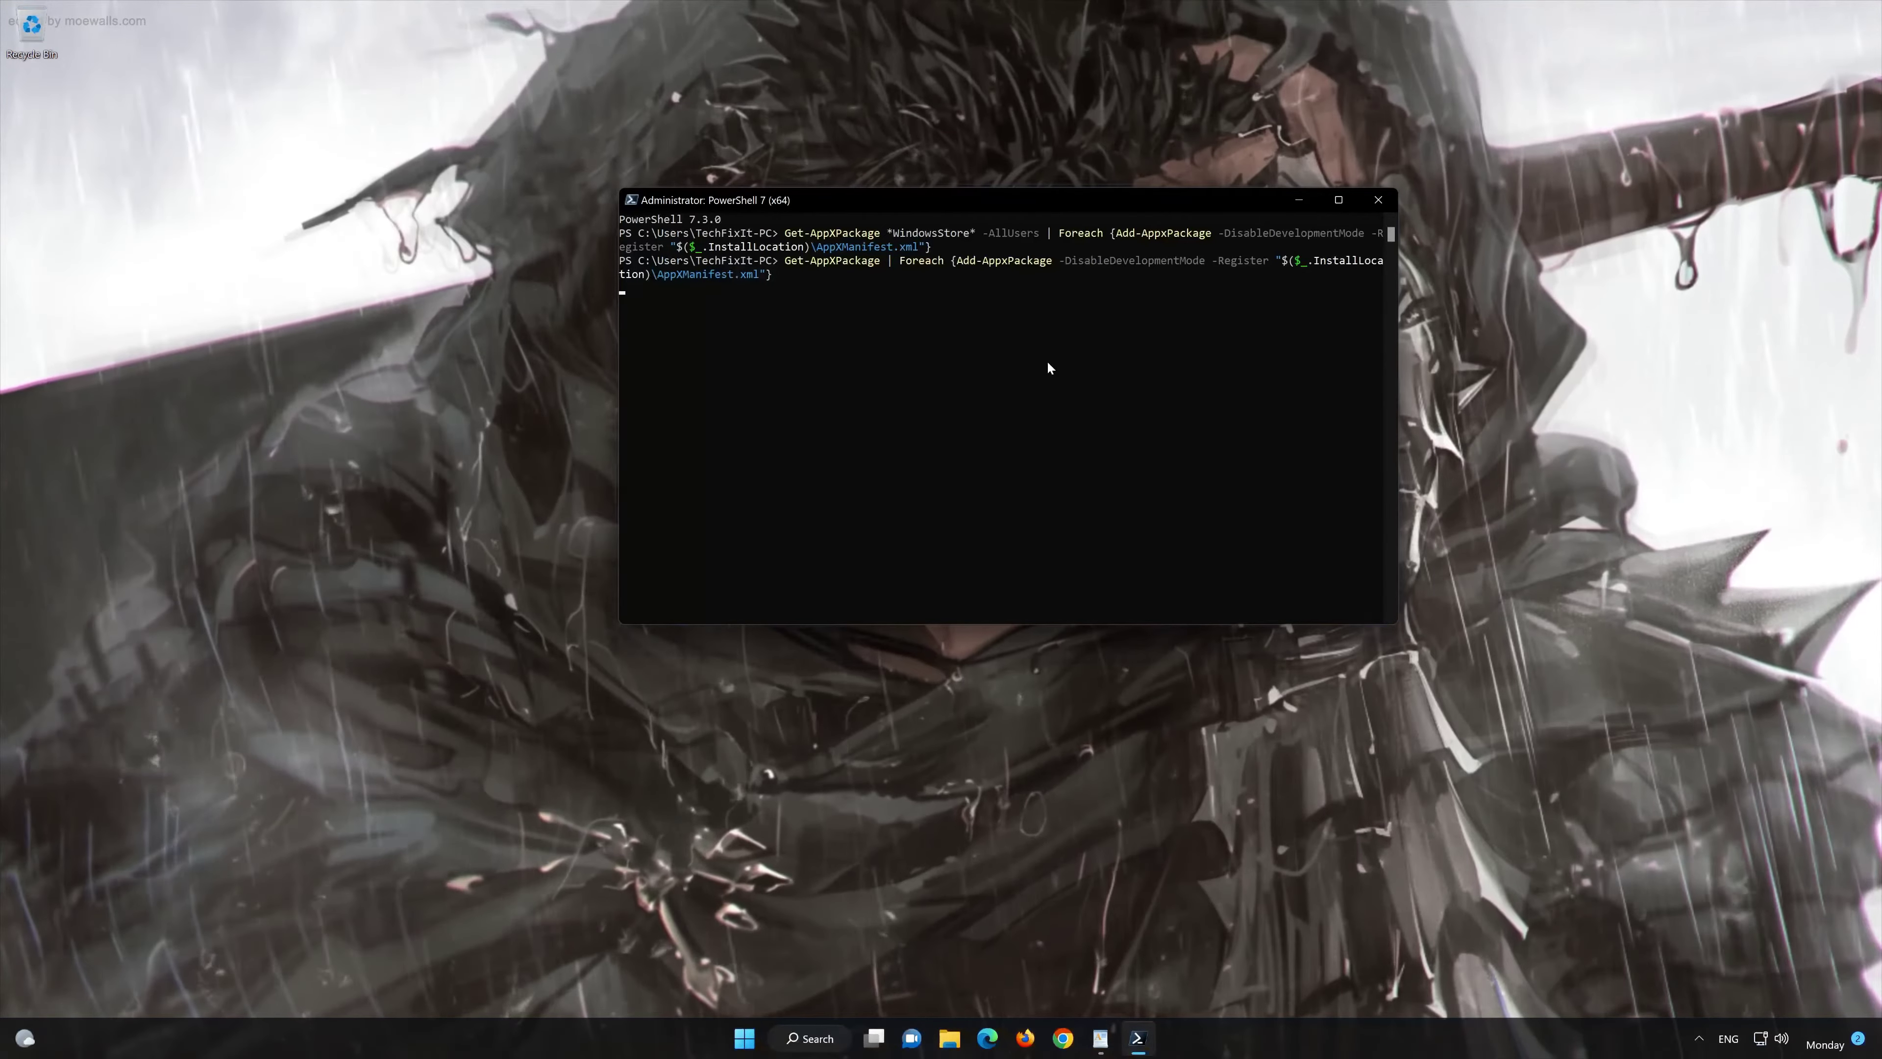
pyautogui.press('Return')
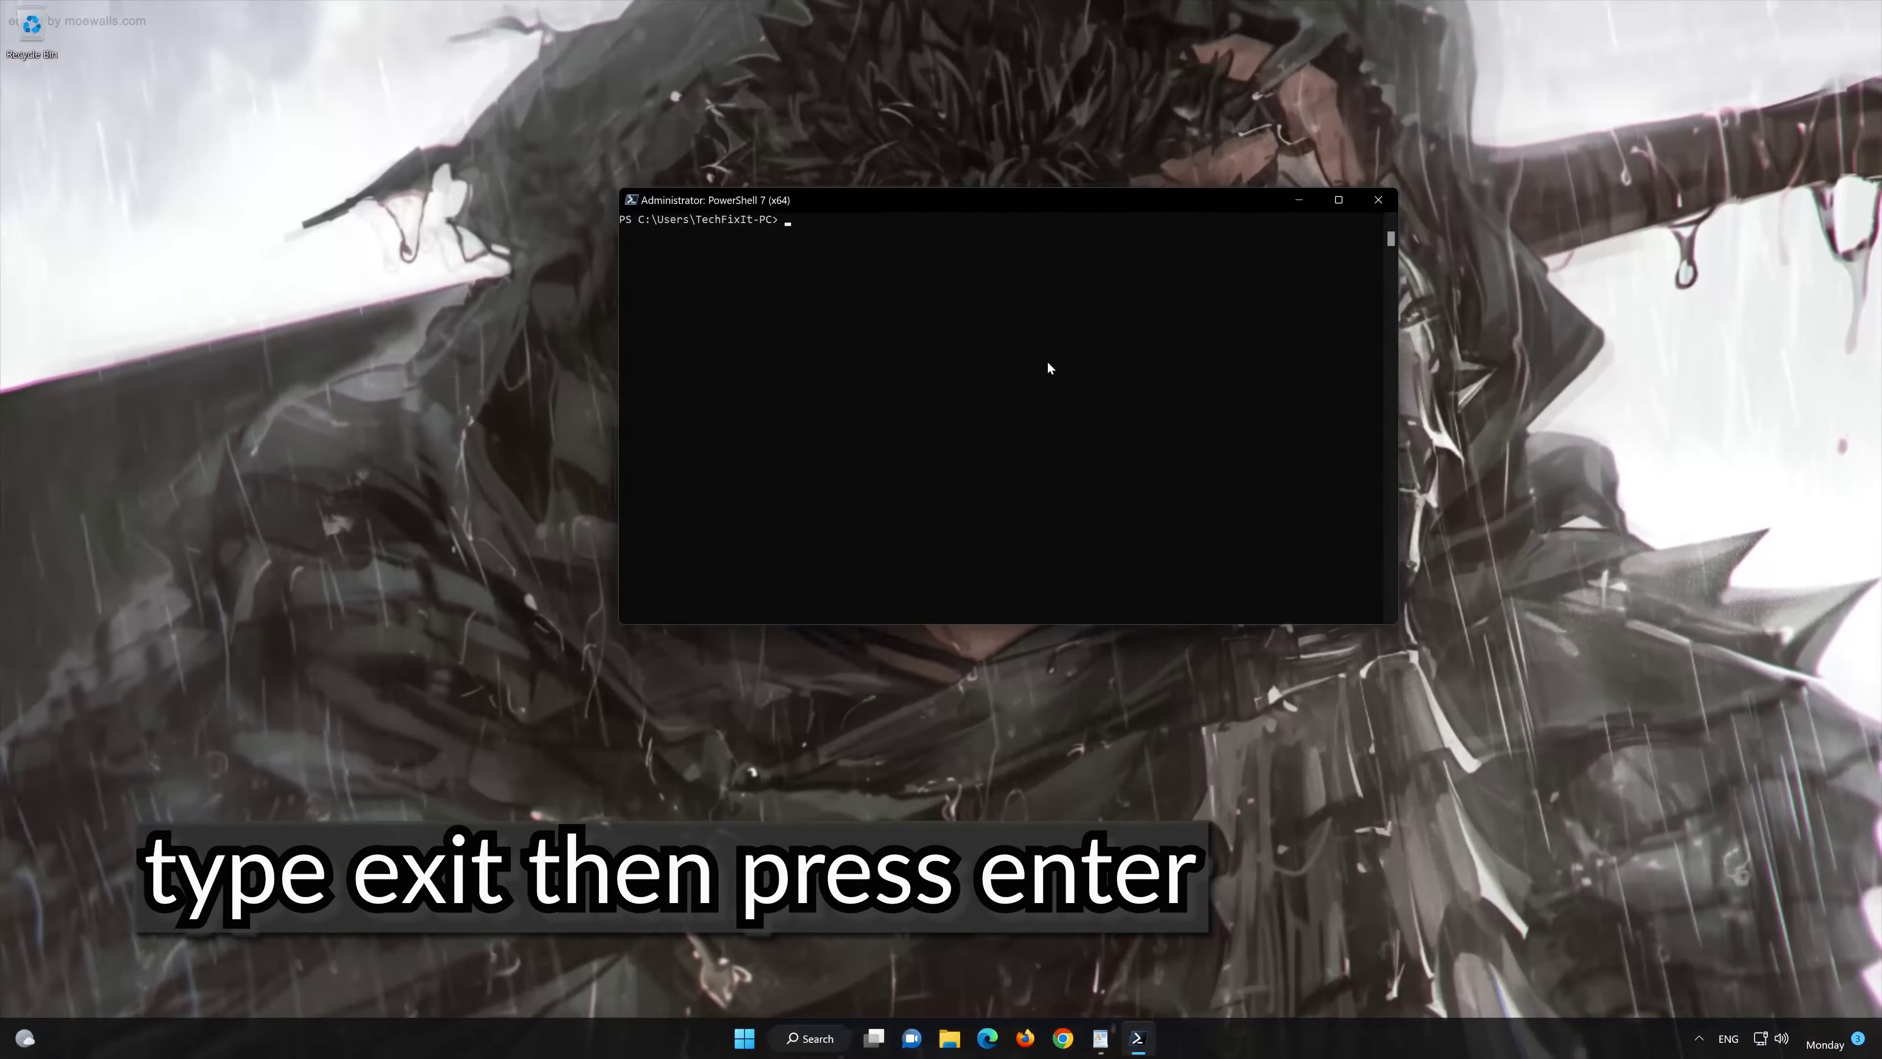
pyautogui.write('exit')
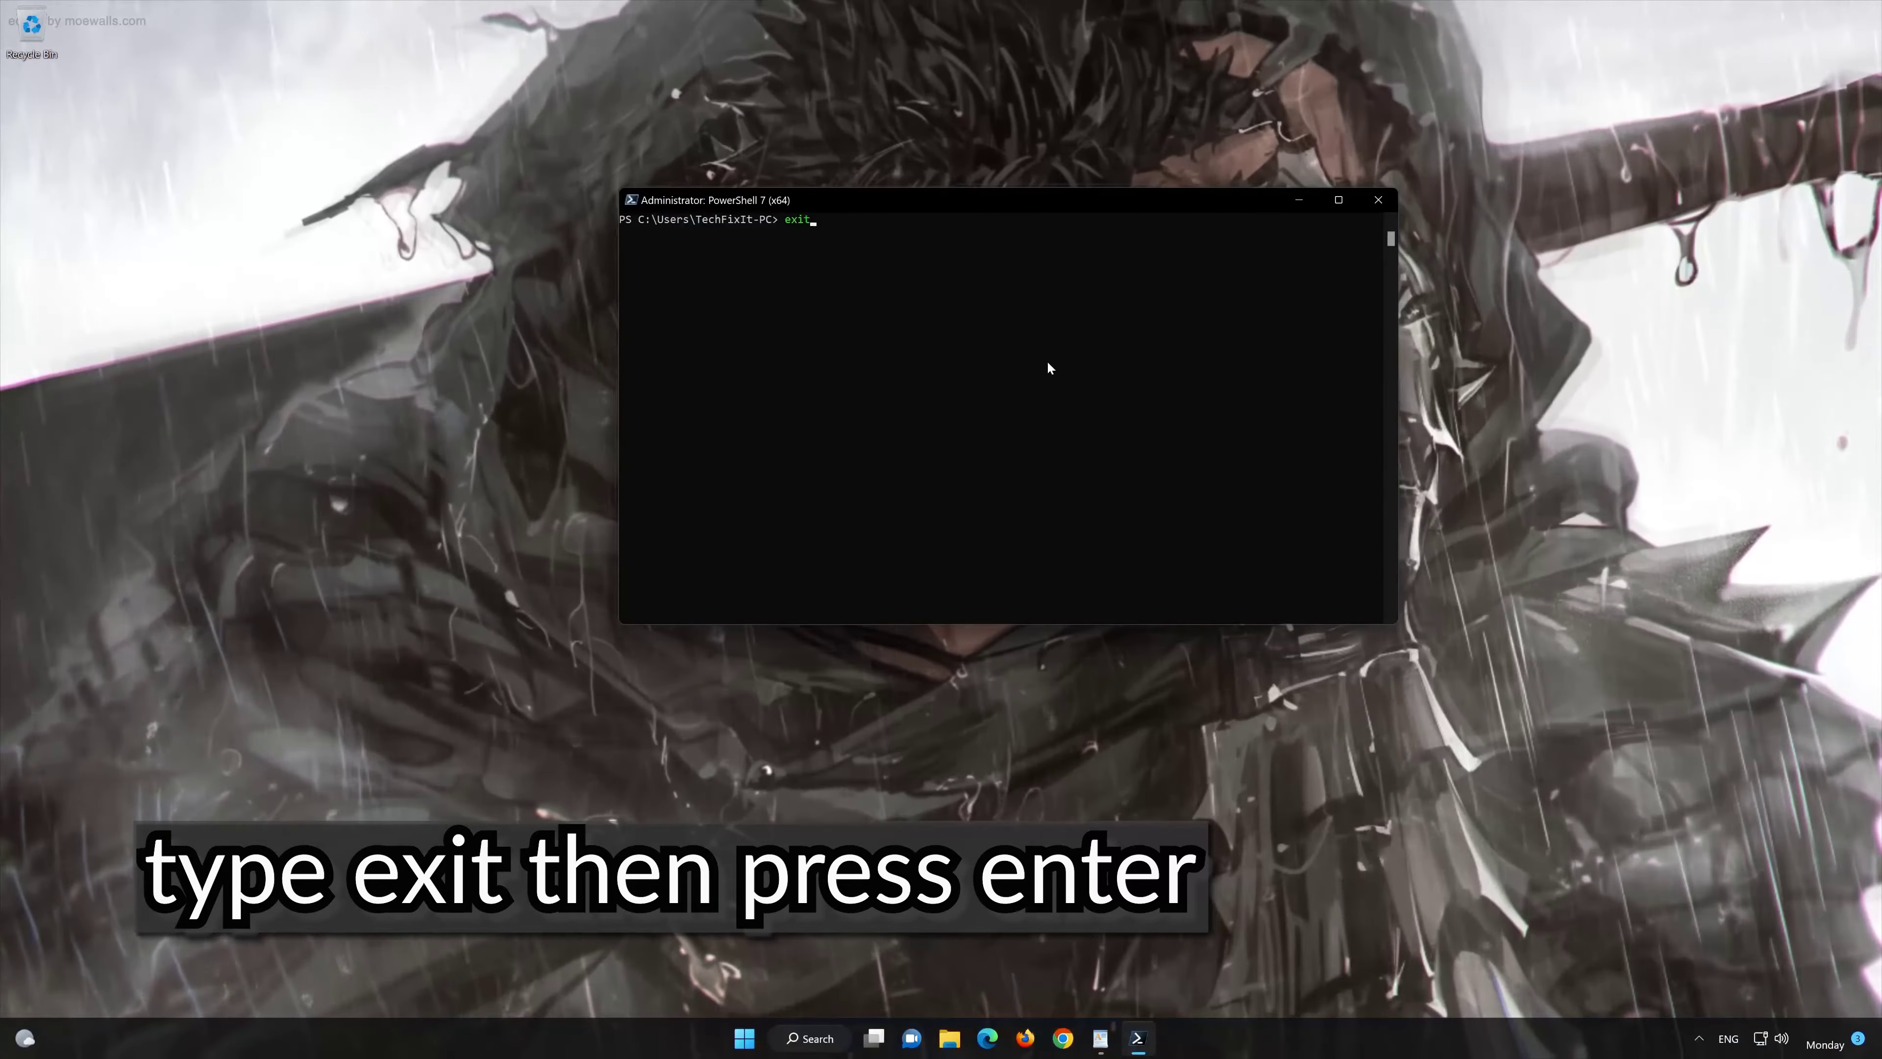
pyautogui.press('Return')
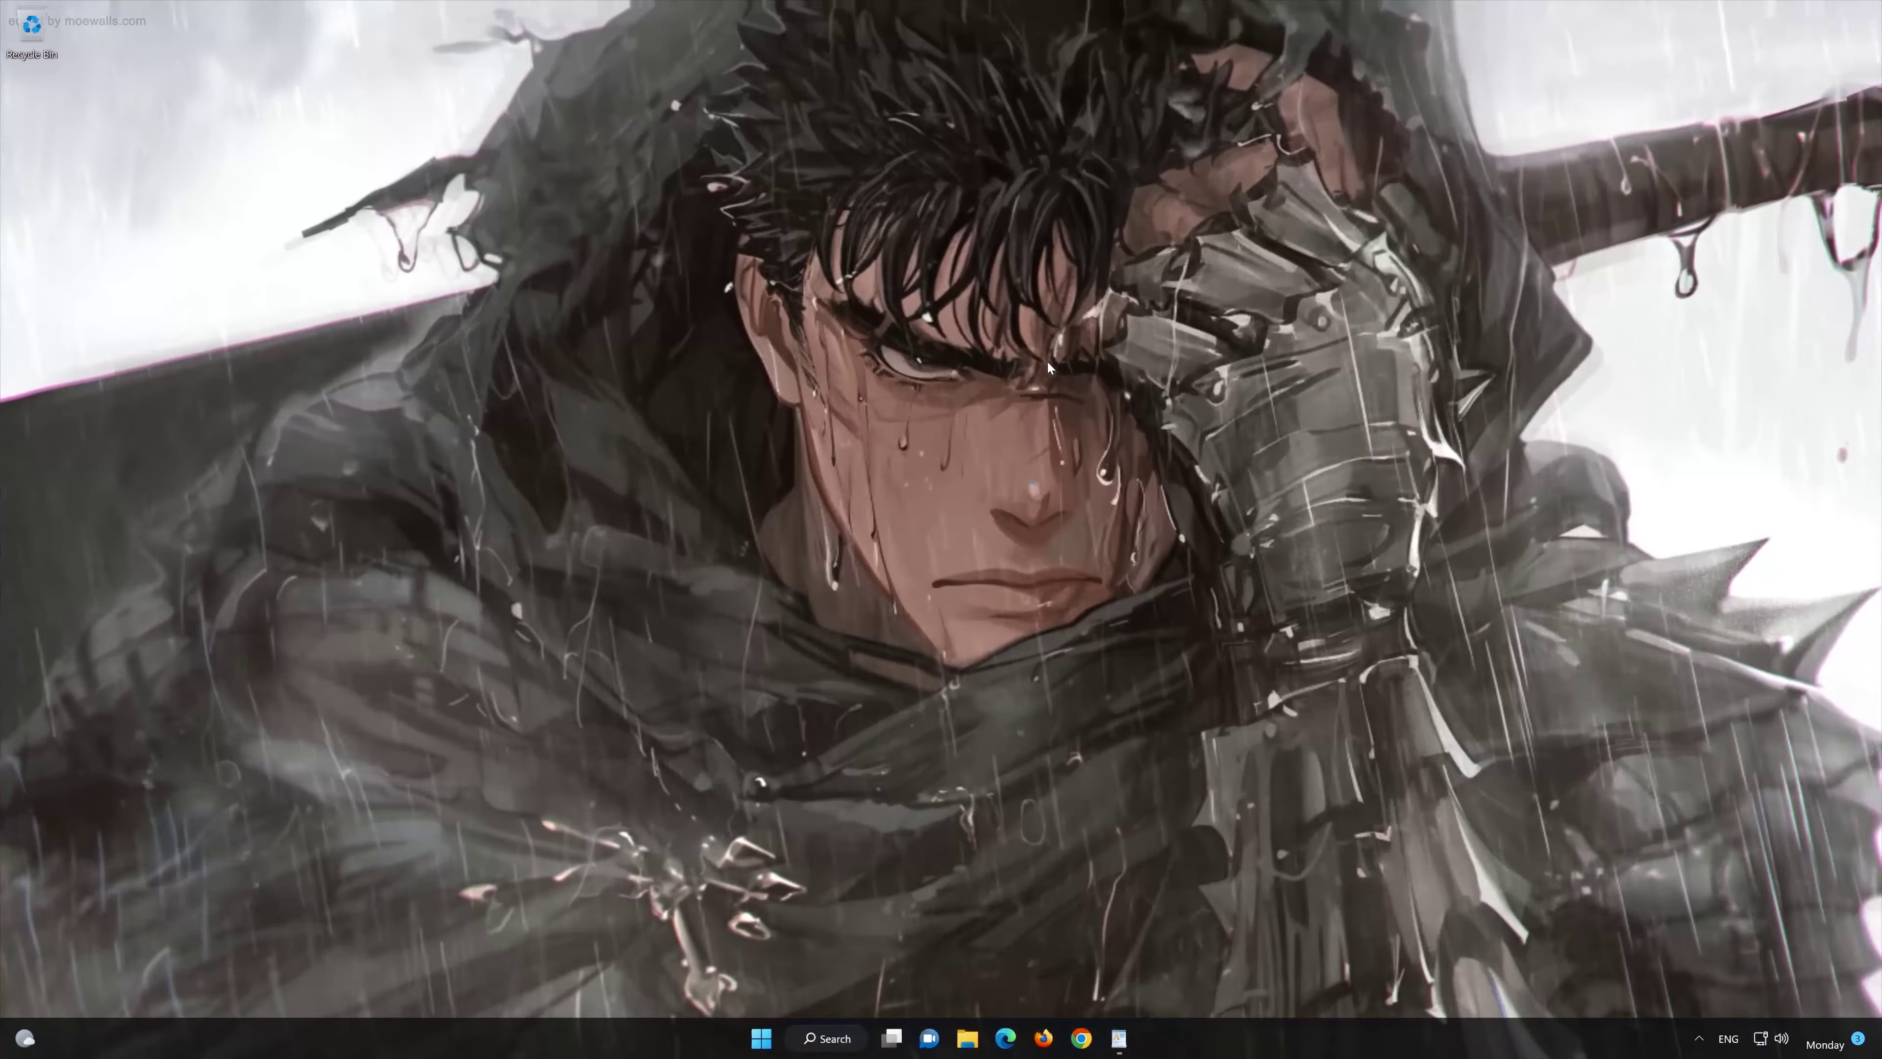
# Step: Search for Microsoft Store, pin it to the taskbar, and open the Store from there
pyautogui.click(763, 1038)
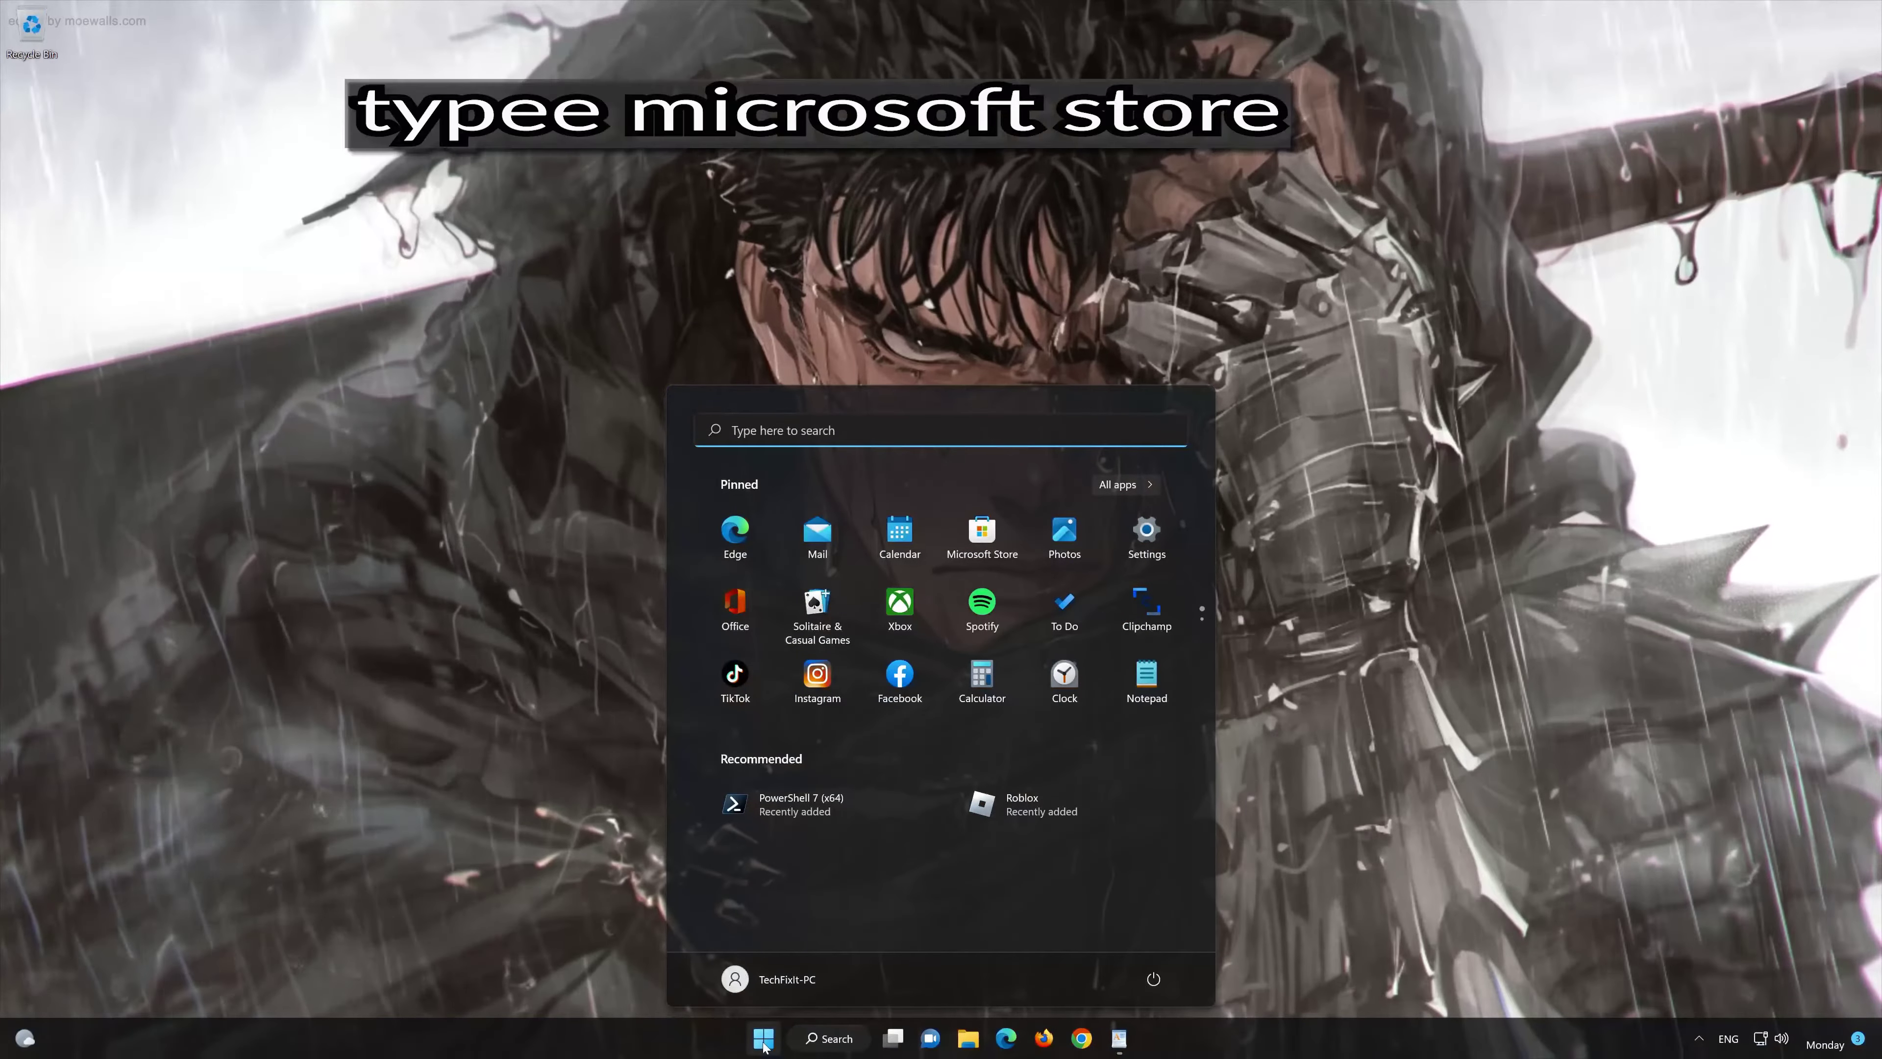
pyautogui.write('mi')
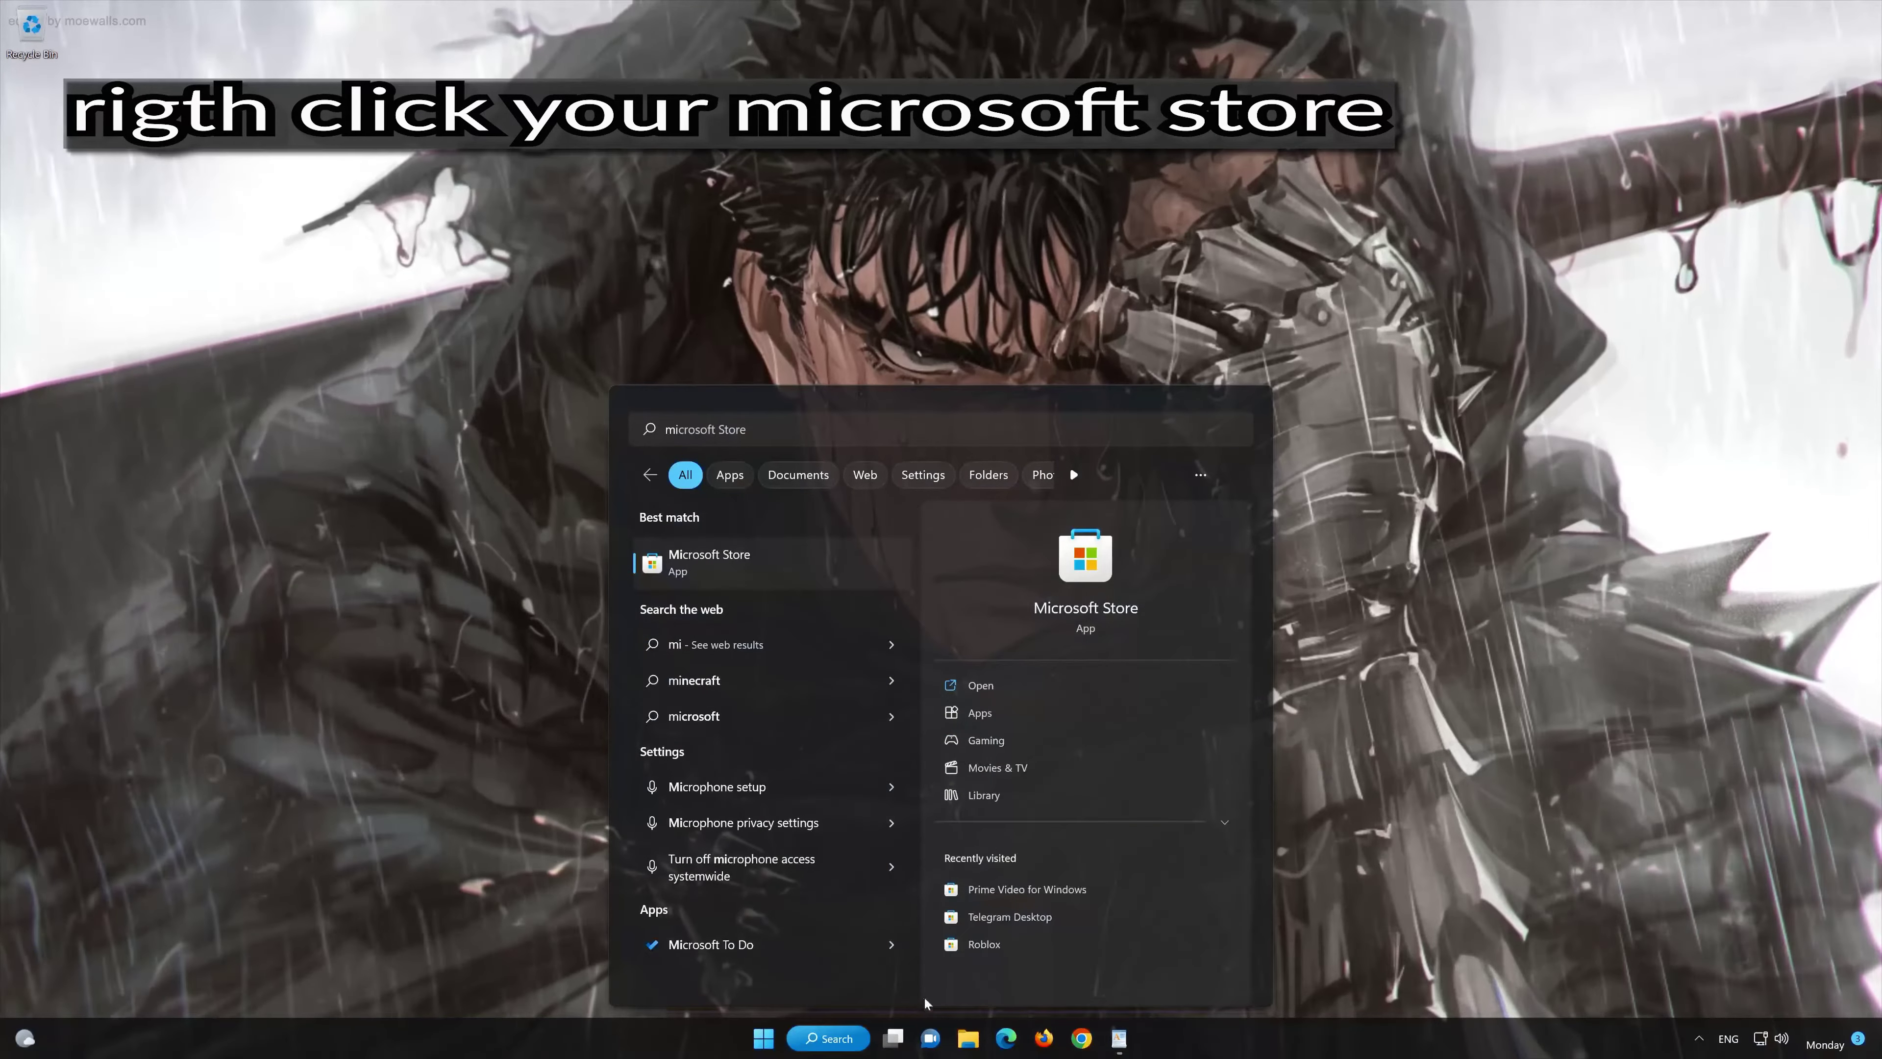
pyautogui.rightClick(861, 566)
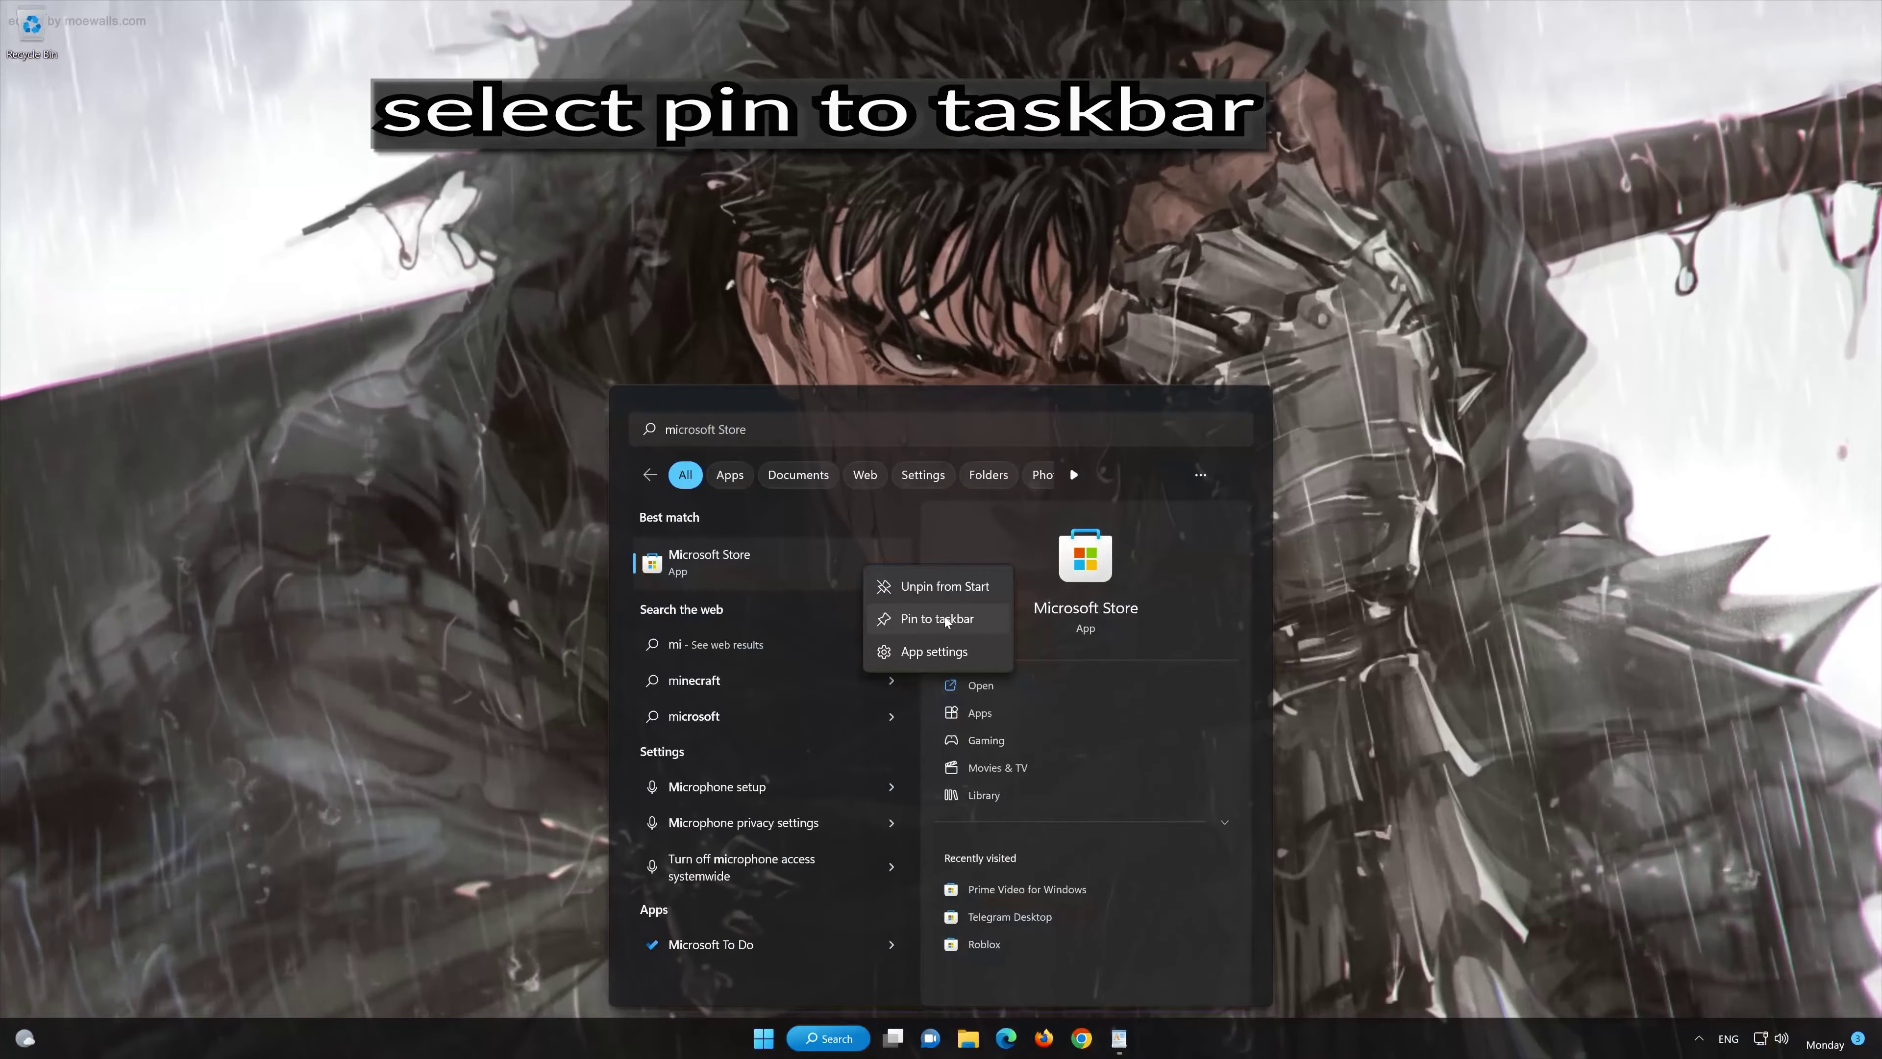
pyautogui.click(944, 617)
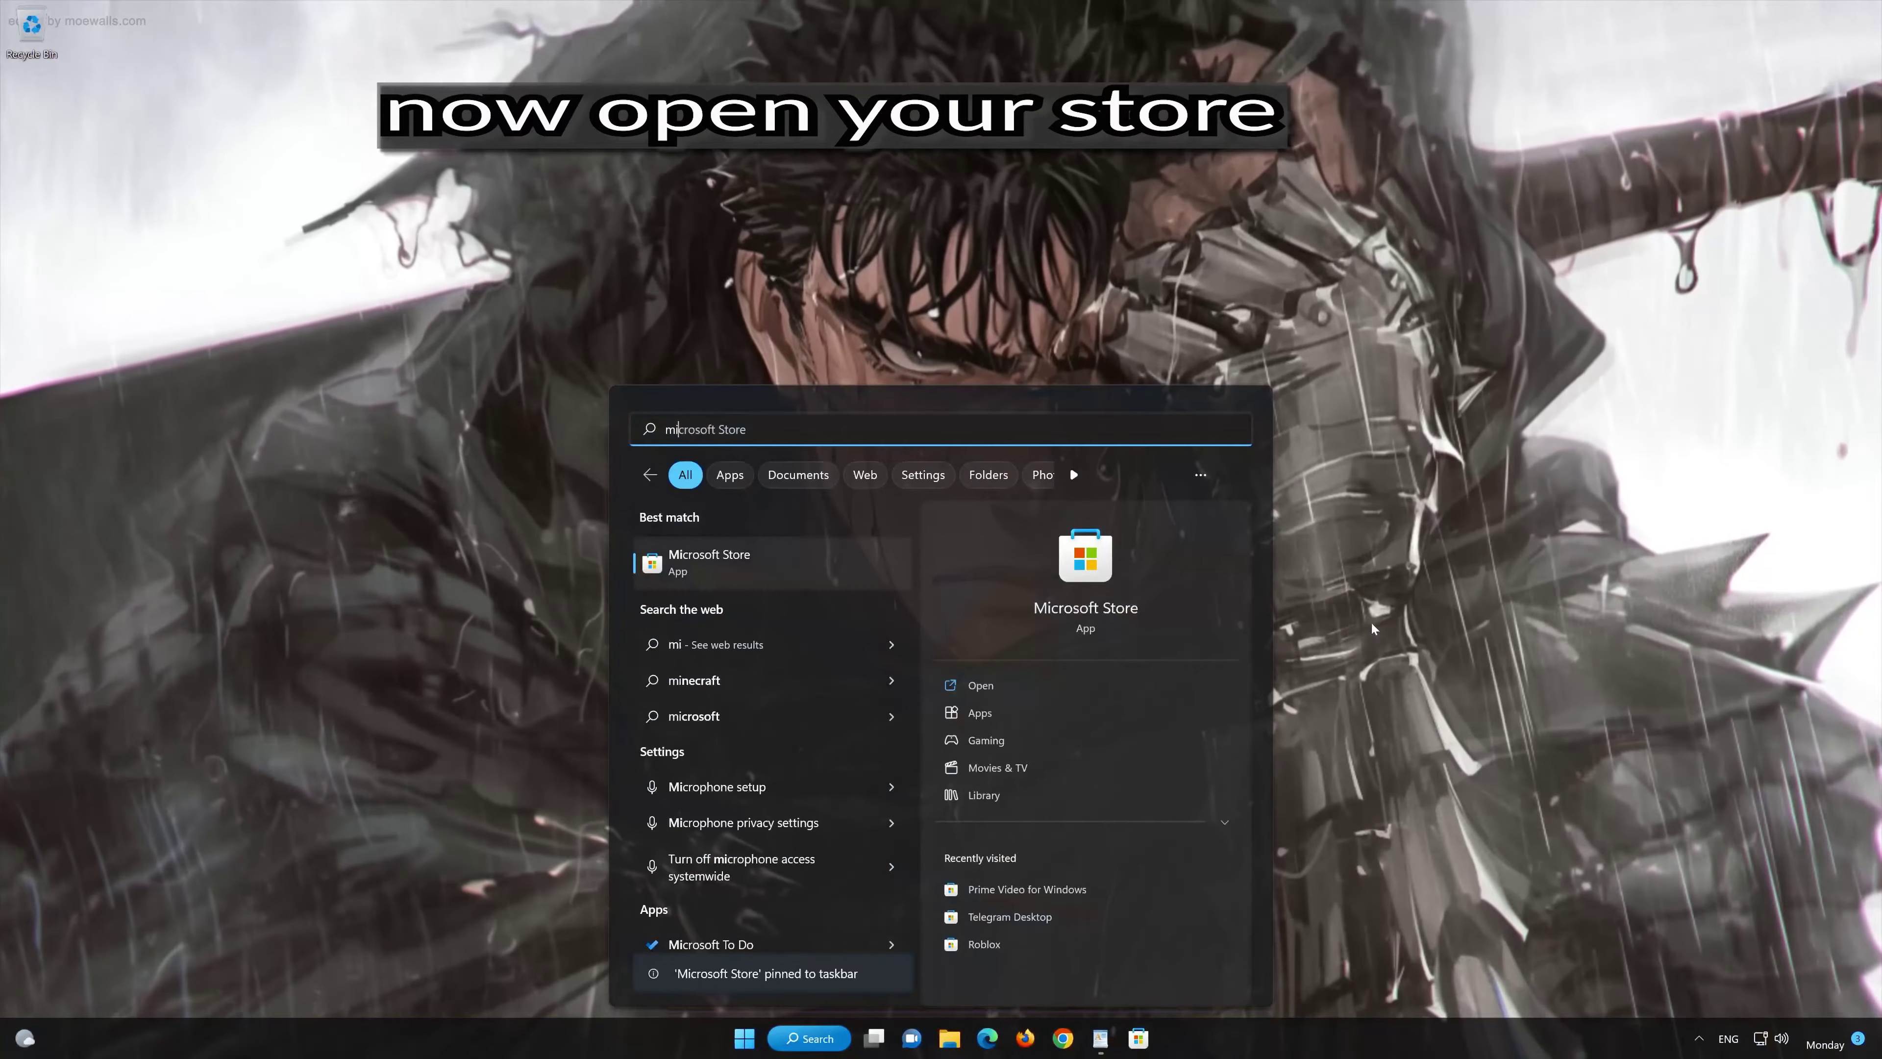
pyautogui.click(1370, 620)
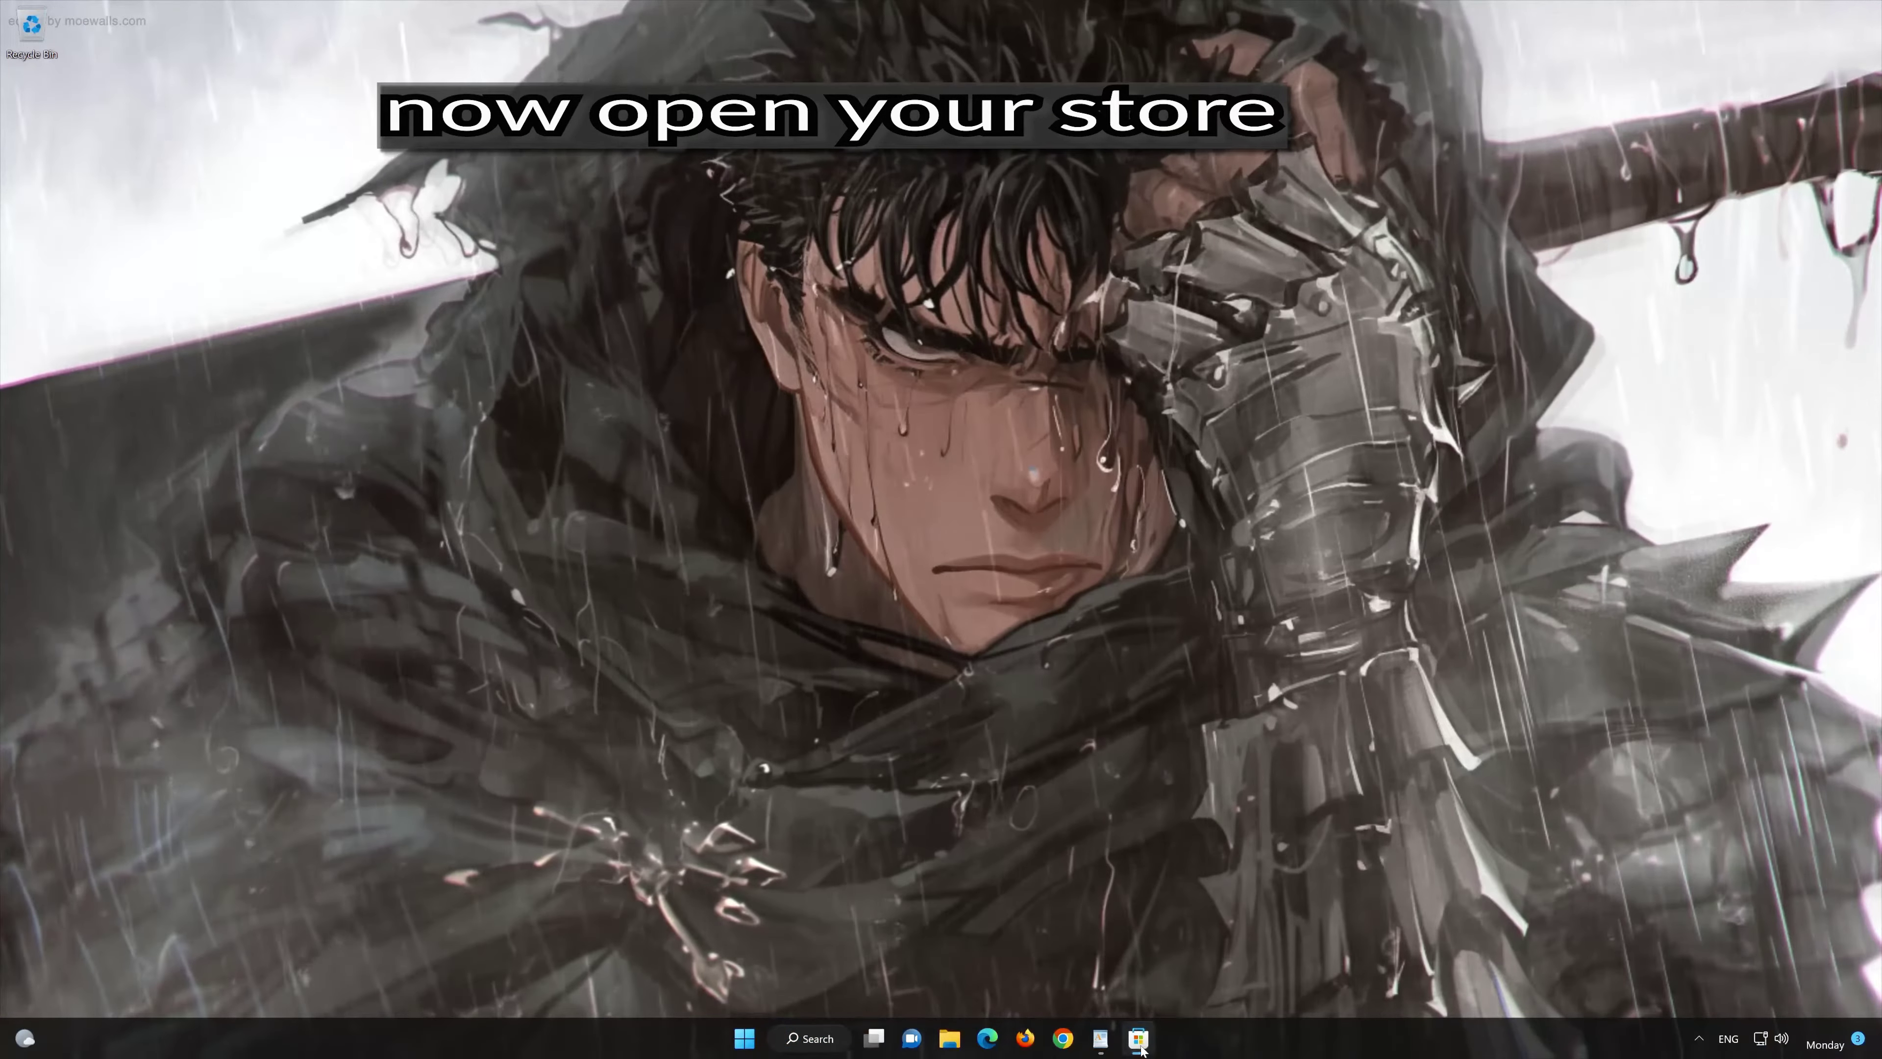
pyautogui.click(1140, 1039)
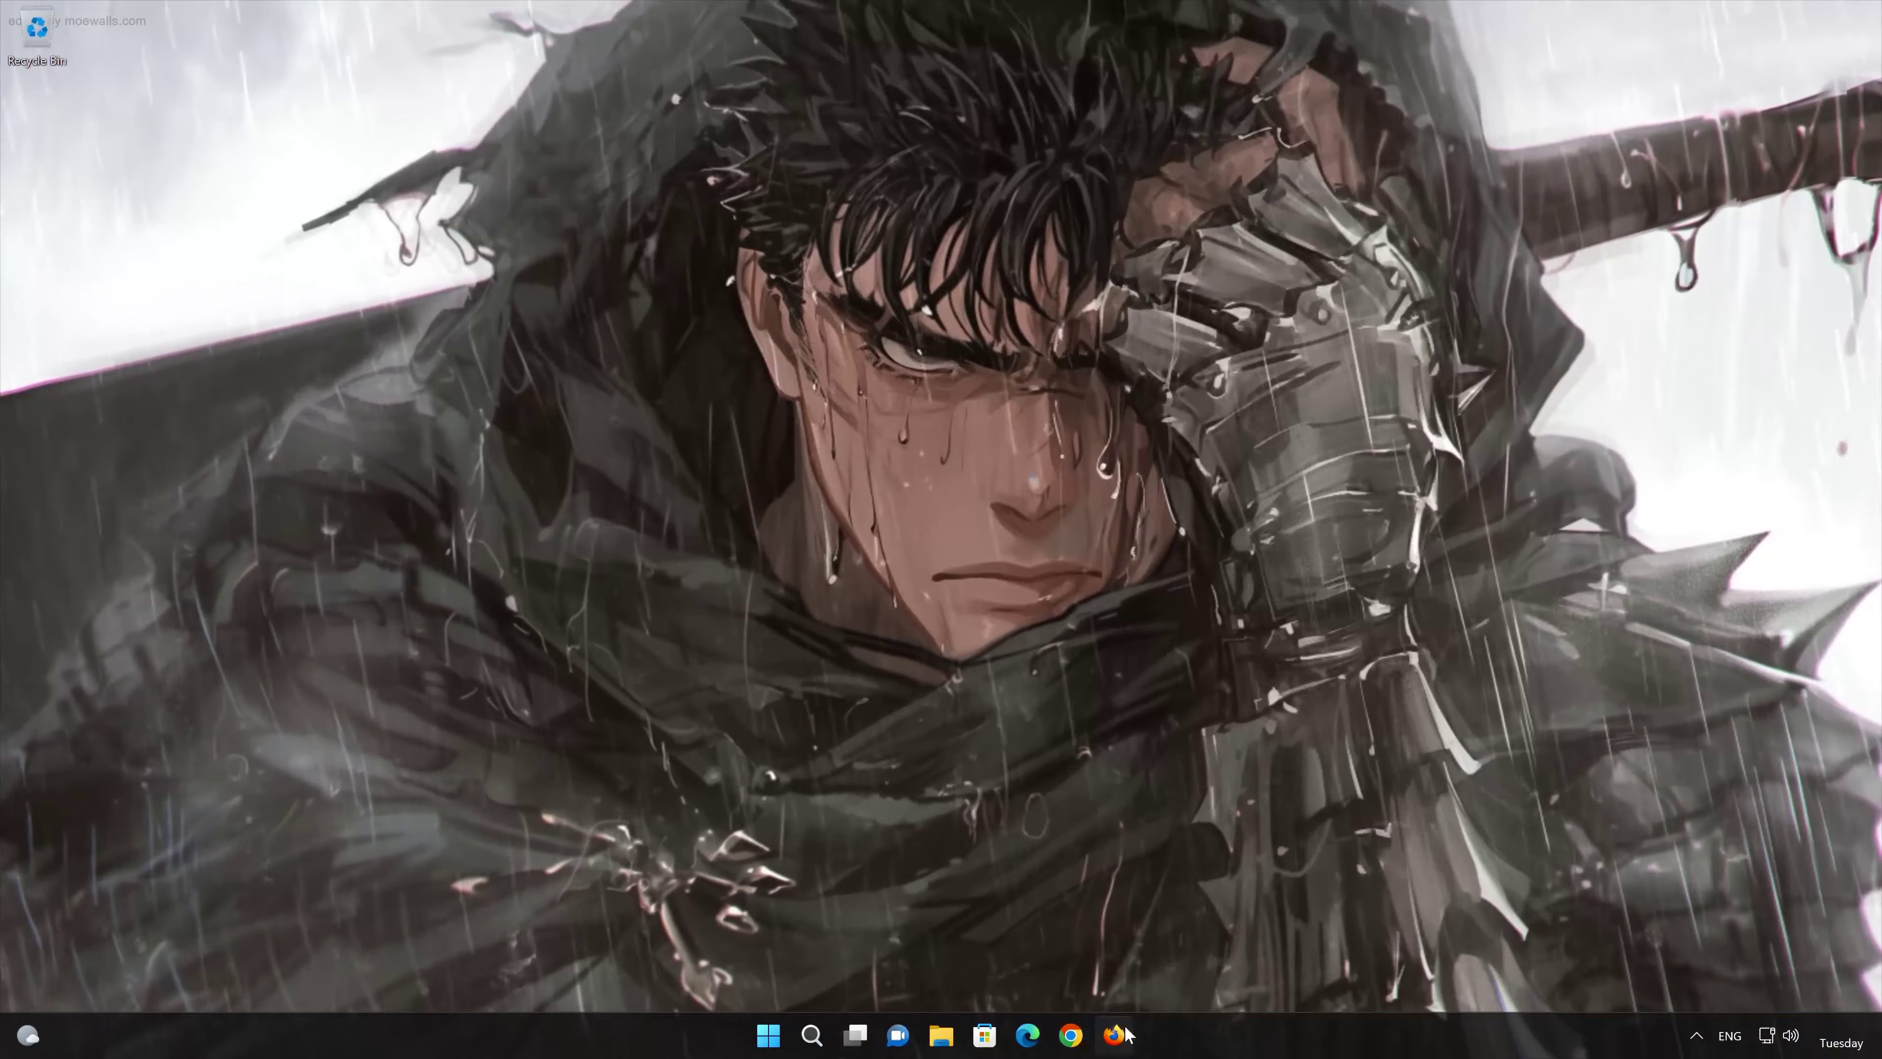
pyautogui.click(1125, 1033)
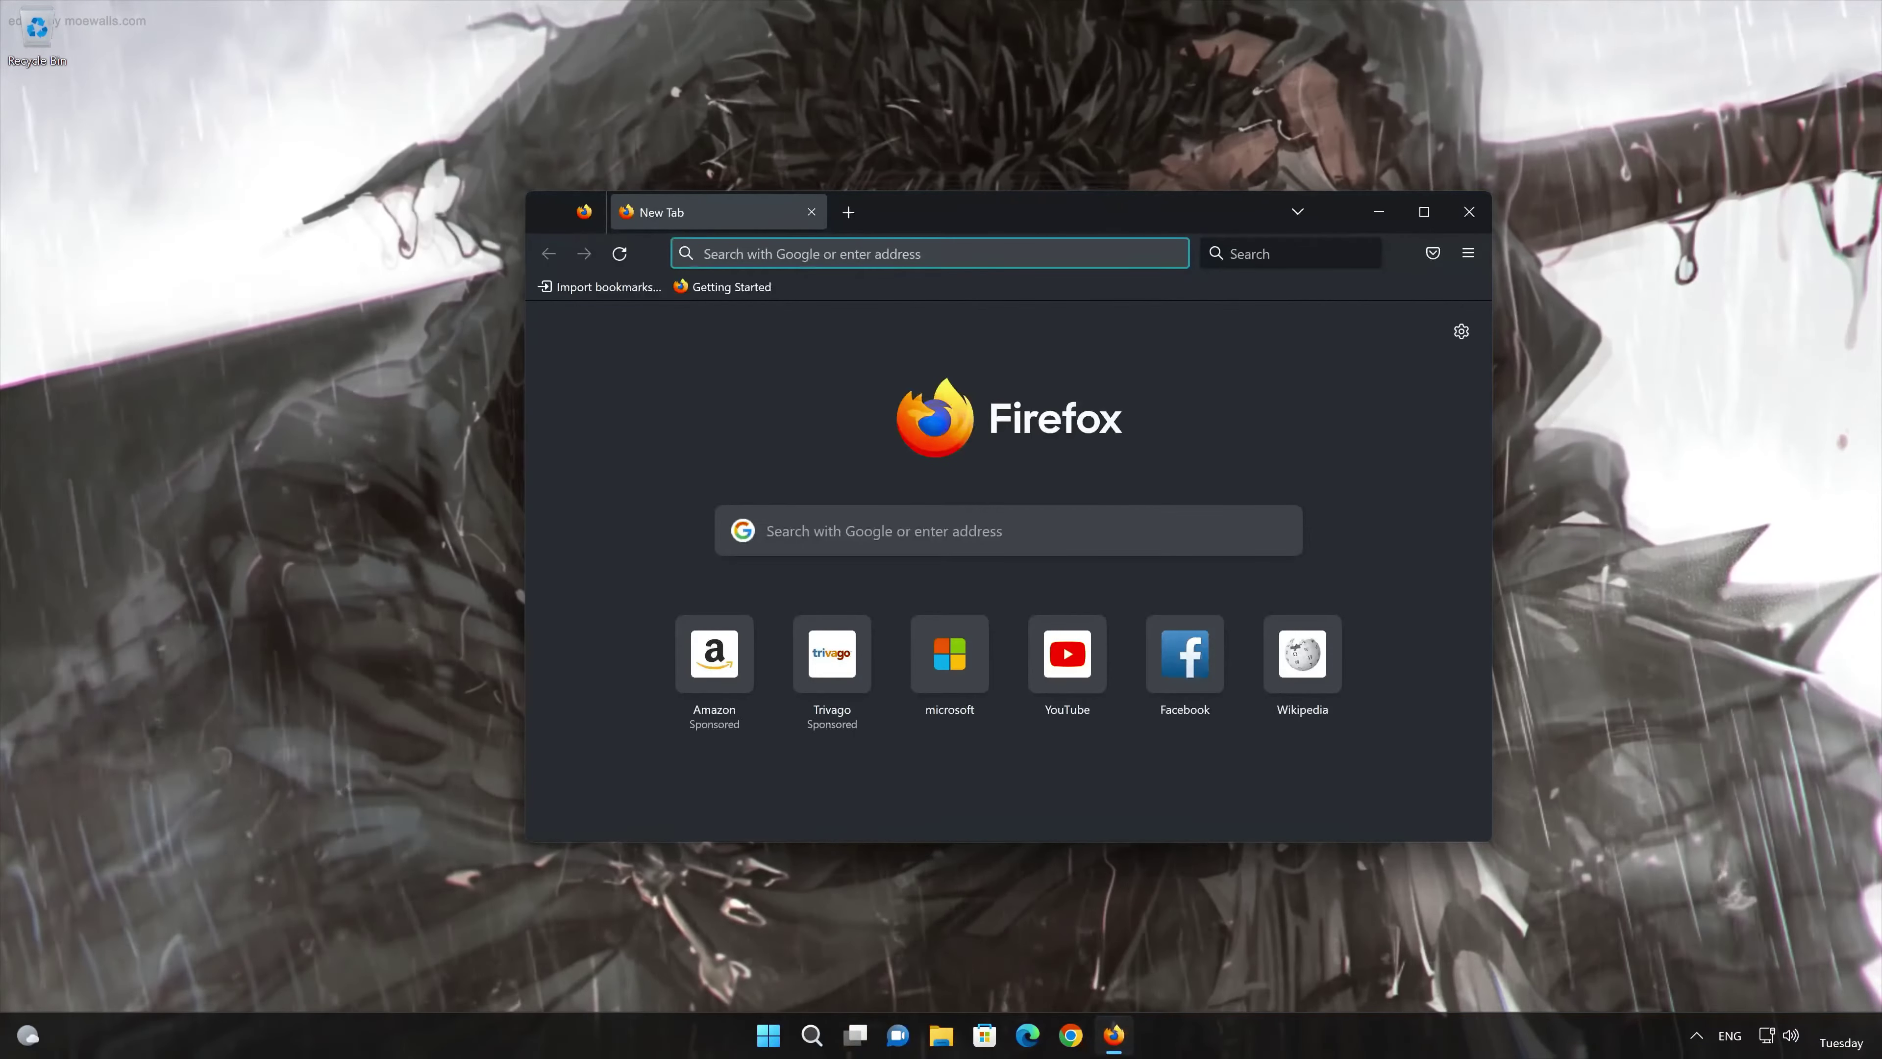
pyautogui.rightClick(882, 254)
pyautogui.click(926, 399)
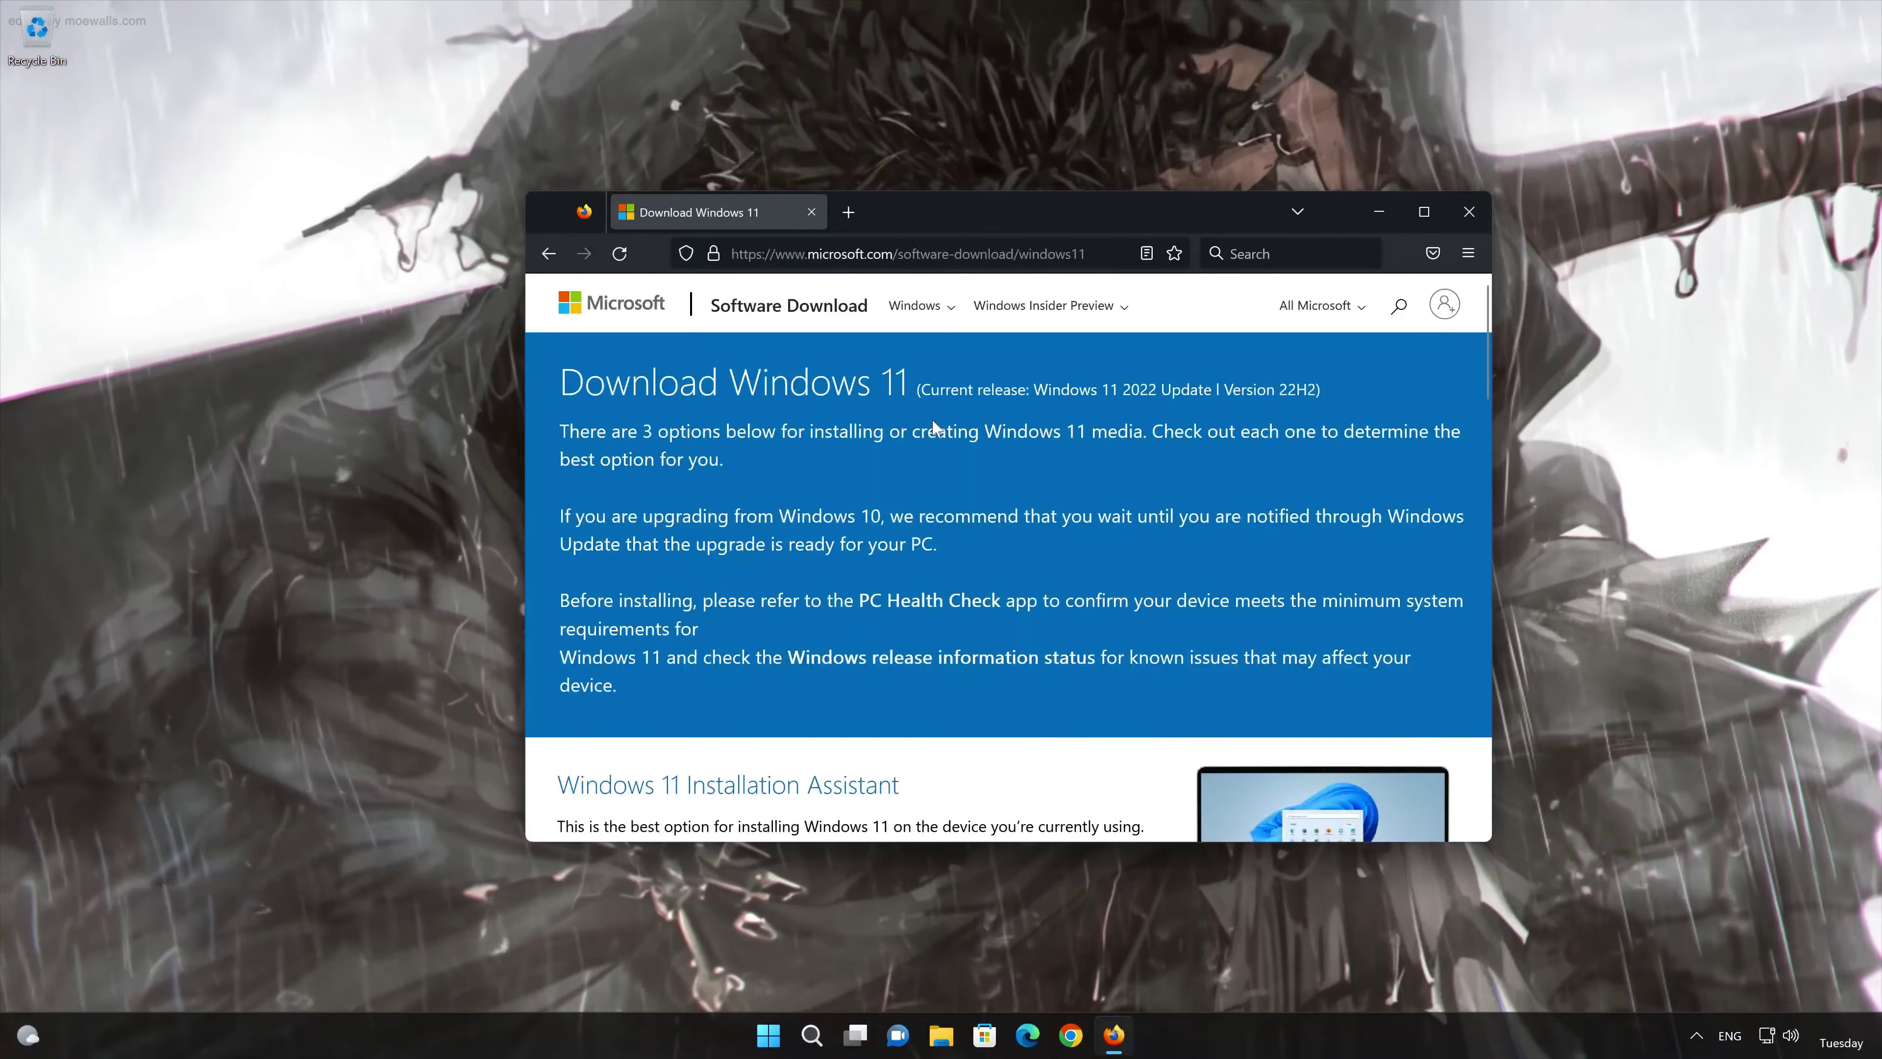
# Step: Download the media creation tool from the Create Windows 11 Installation Media section and close the browser
pyautogui.scroll(-6, 933, 423)
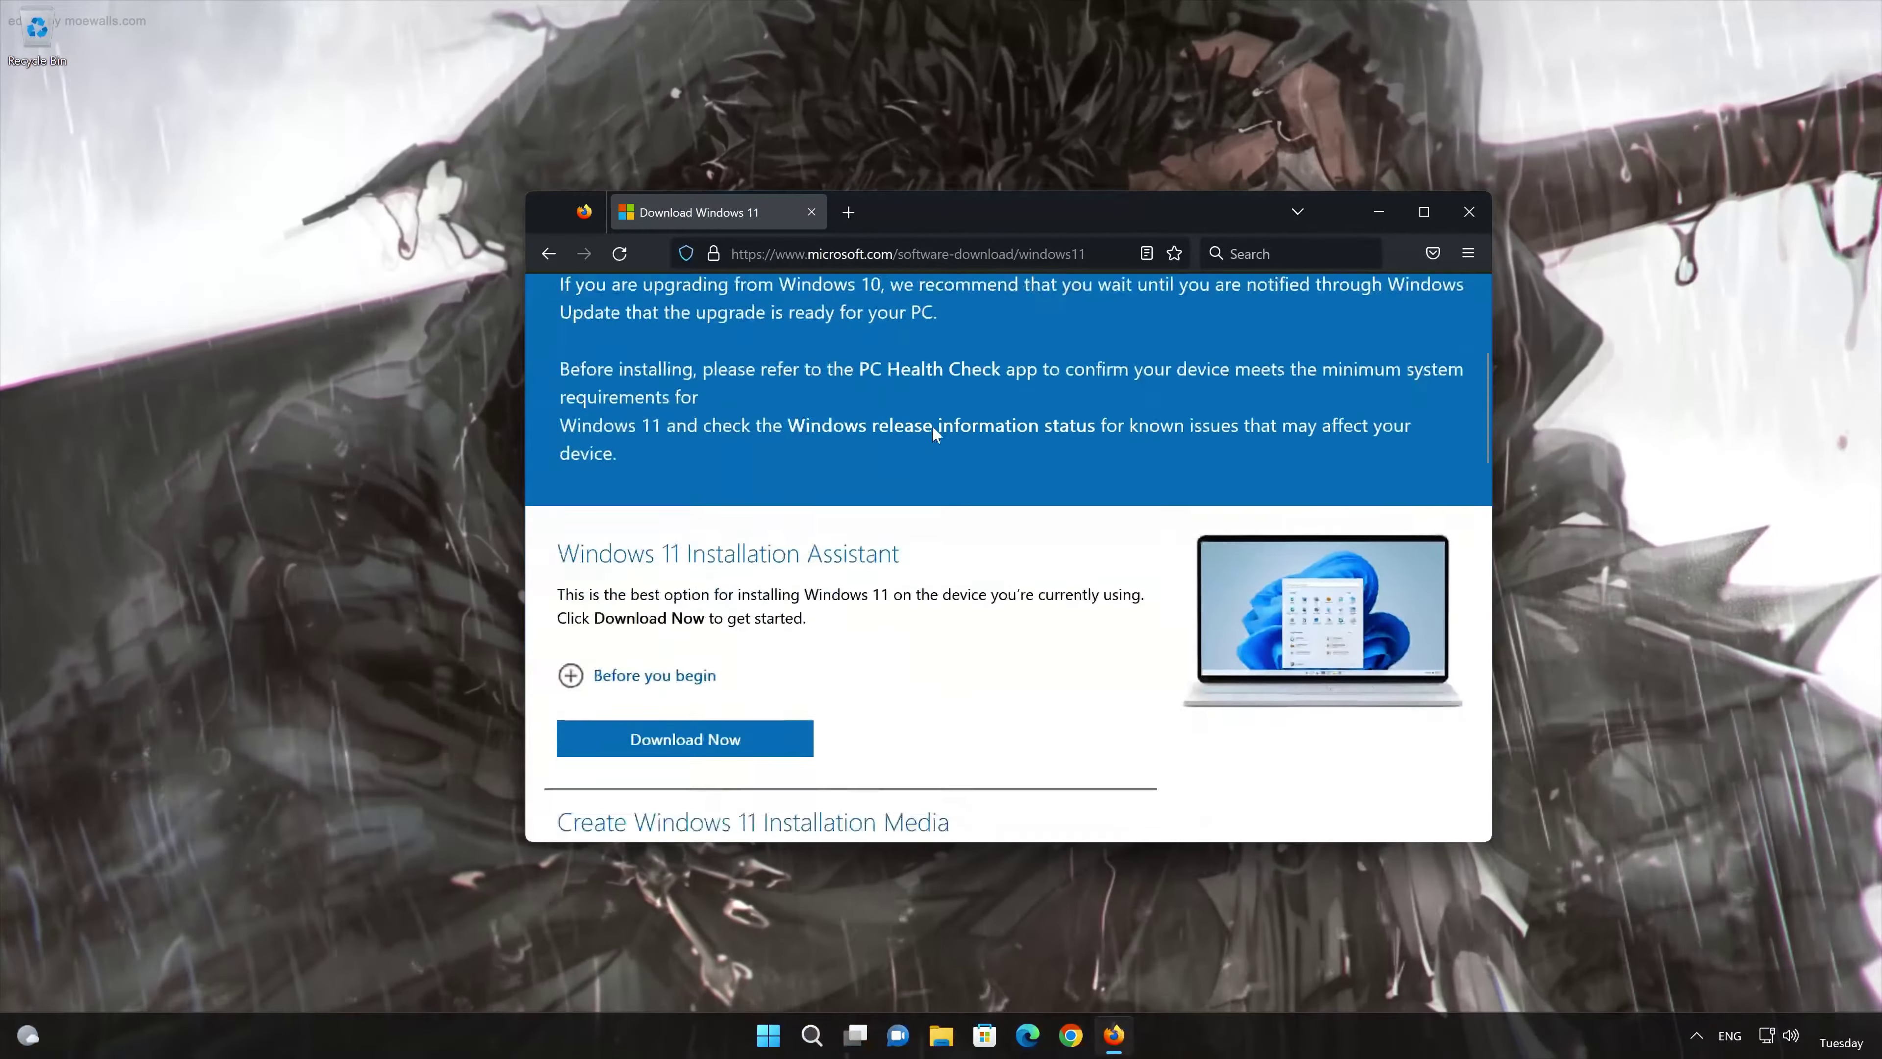
pyautogui.scroll(-3, 935, 437)
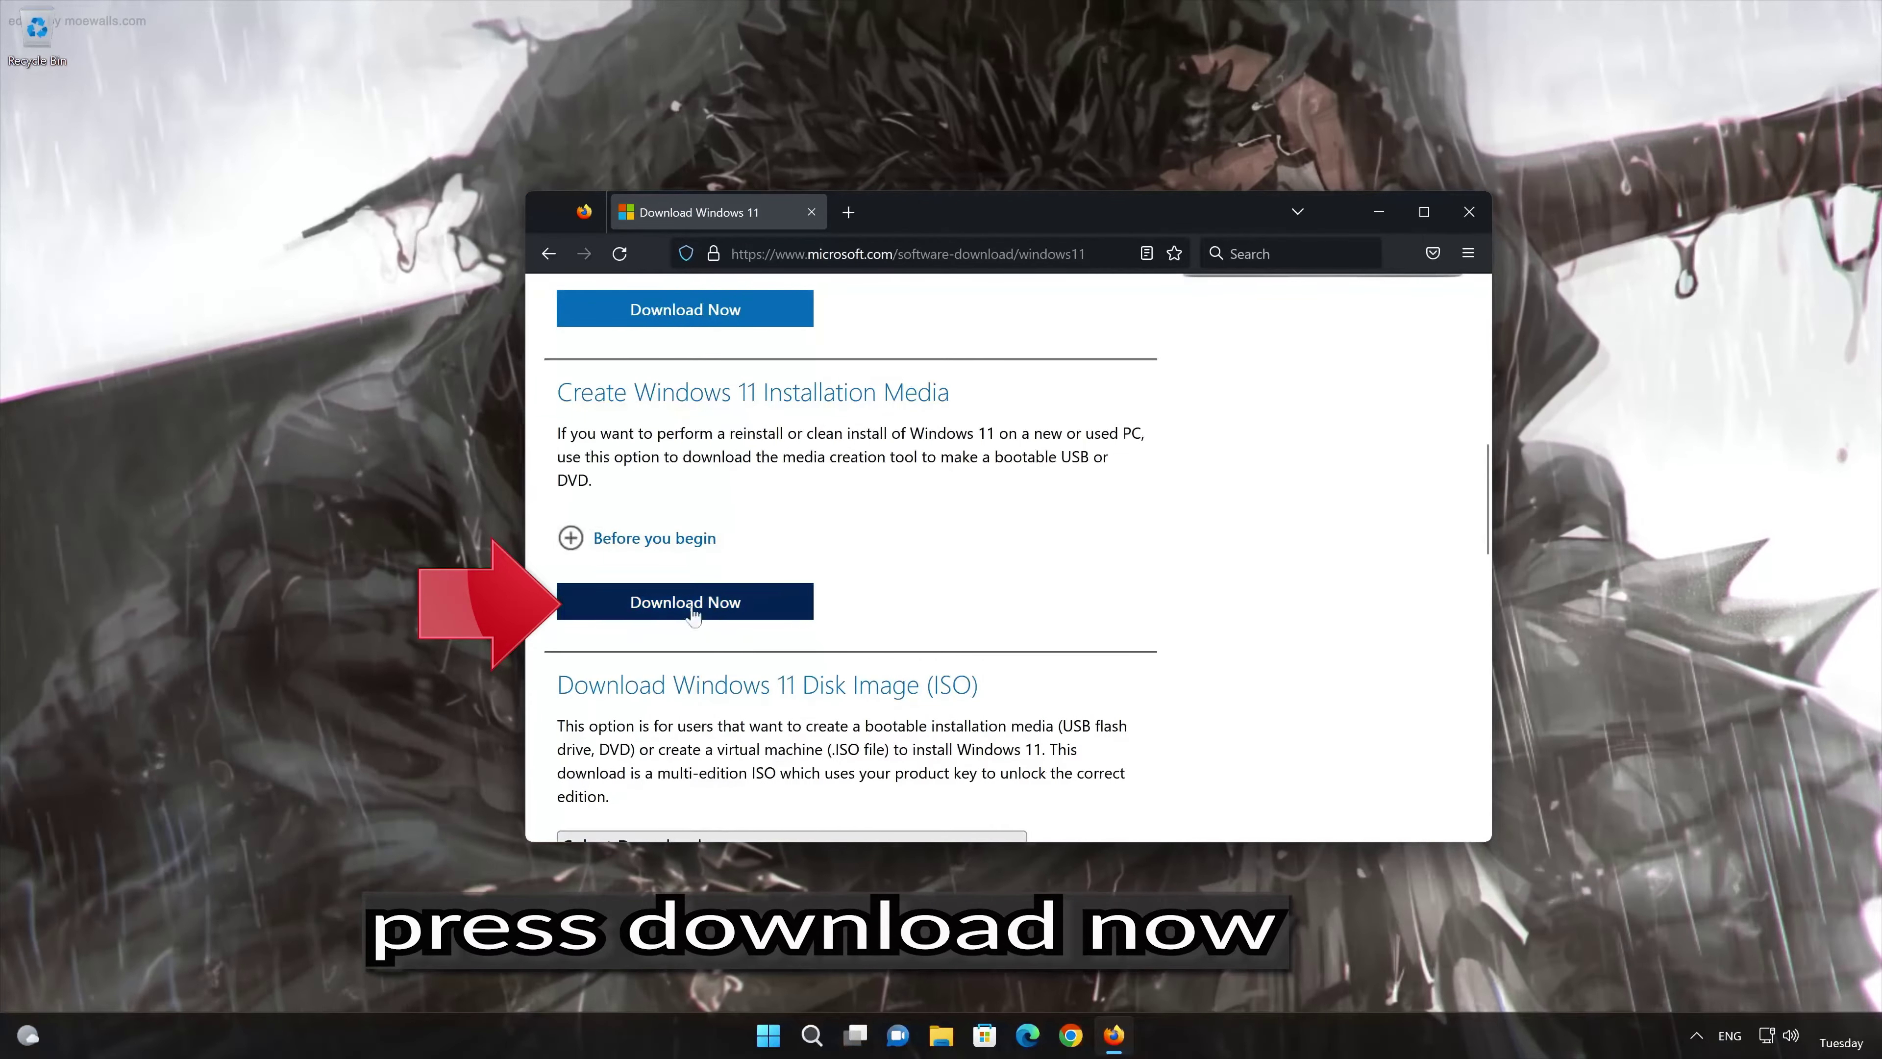
pyautogui.click(718, 614)
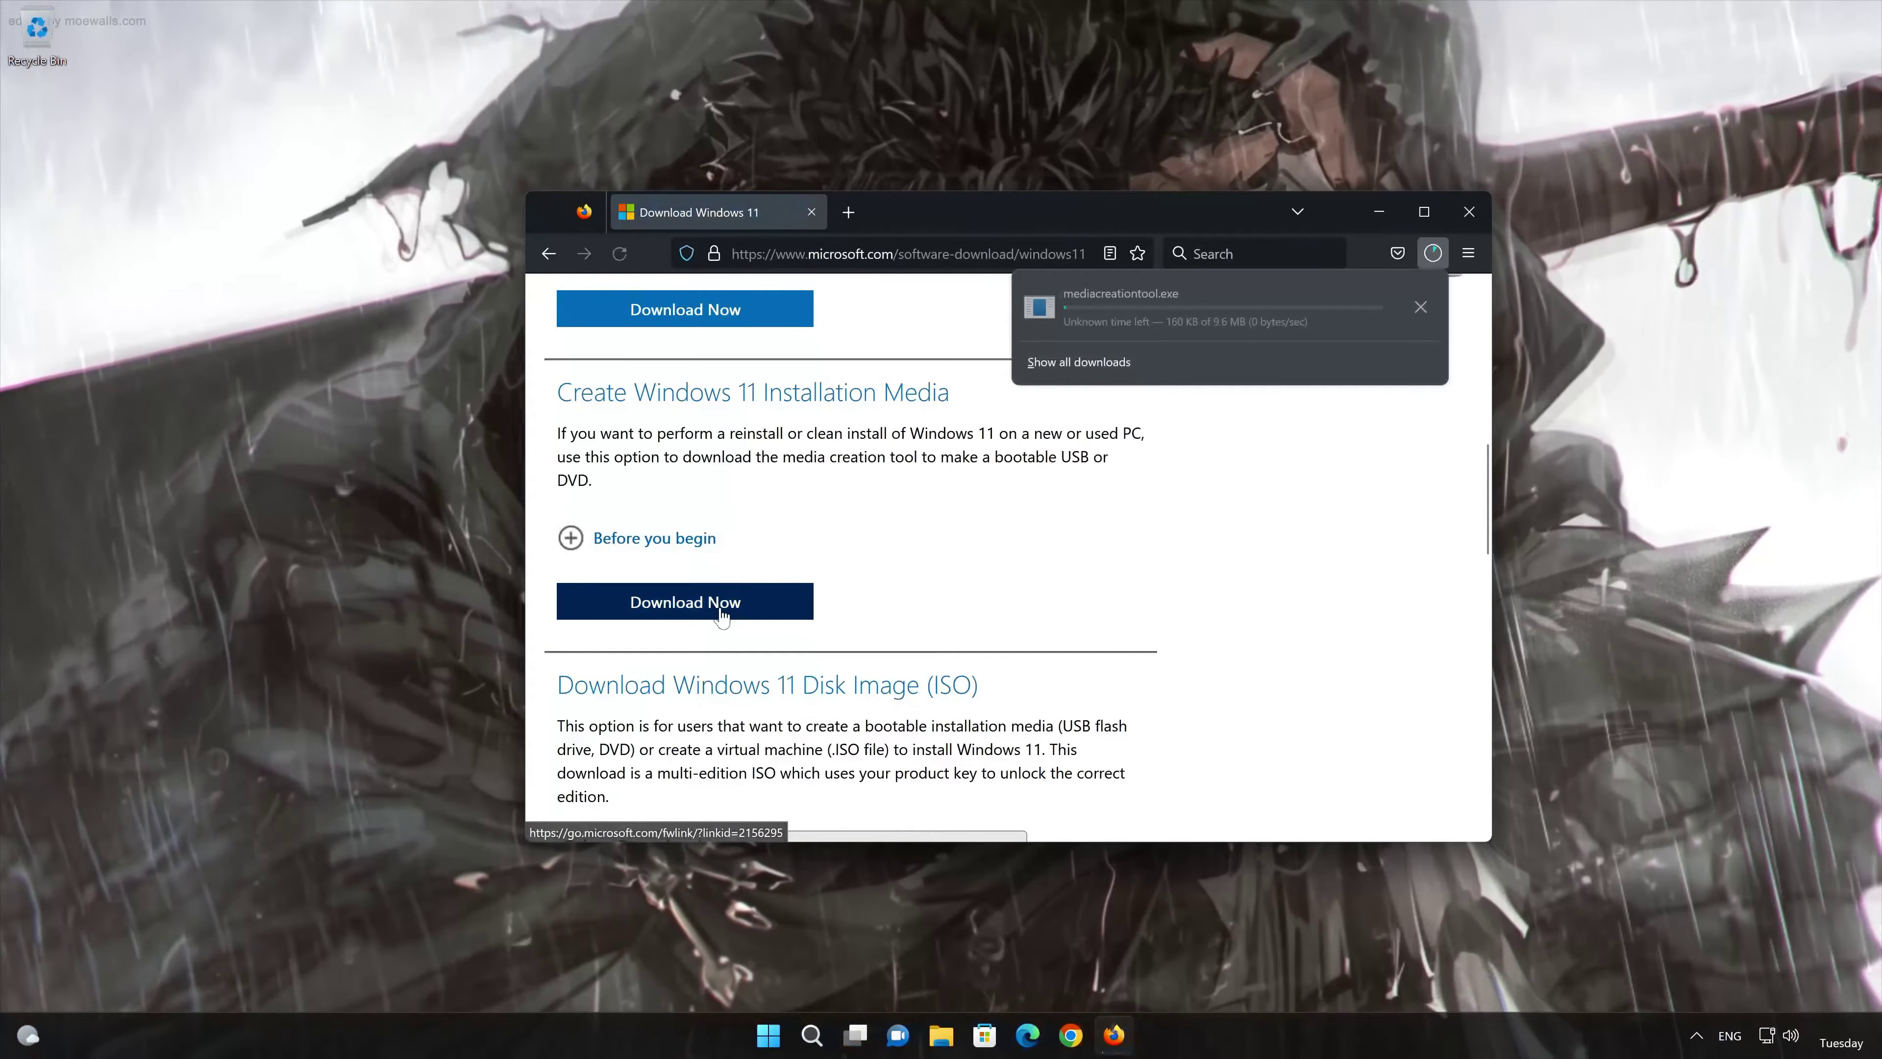
pyautogui.click(1467, 214)
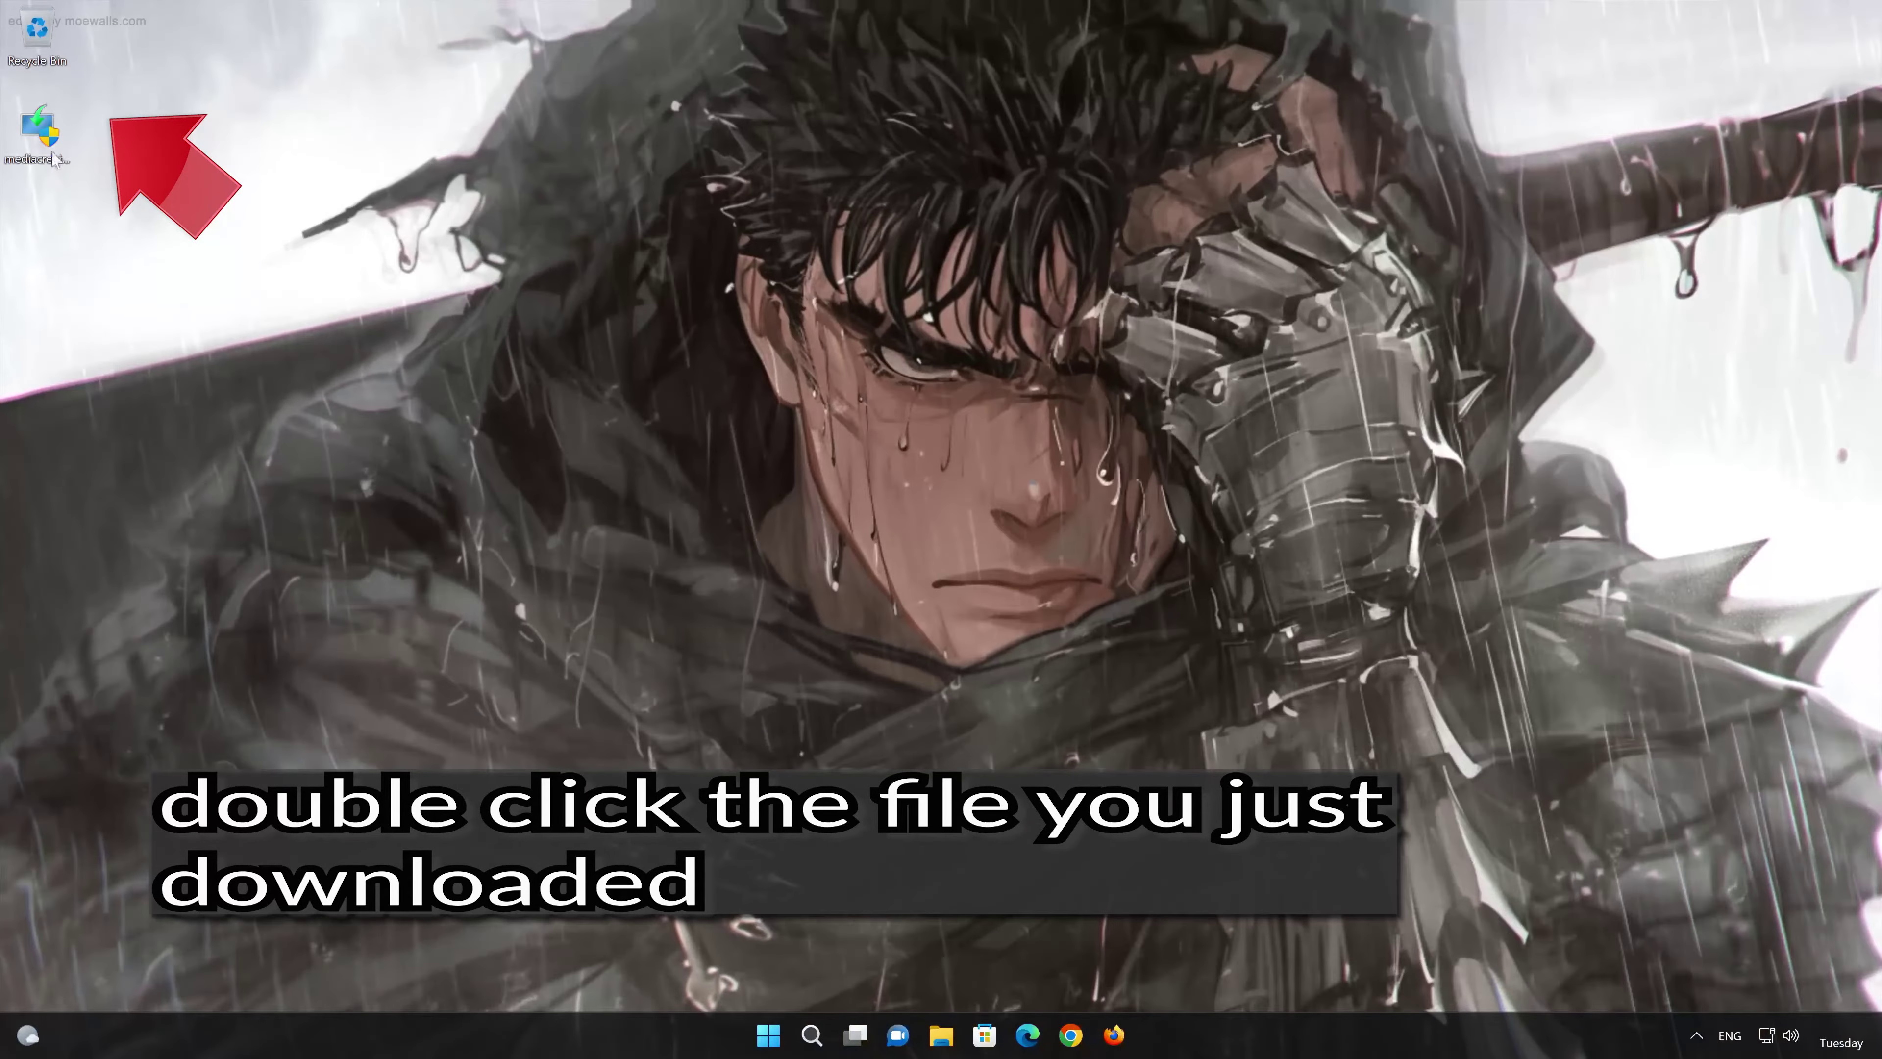
# Step: Run the downloaded mediacreationtool with permission to make changes, accept the license terms, and keep the recommended language and edition
pyautogui.doubleClick(38, 140)
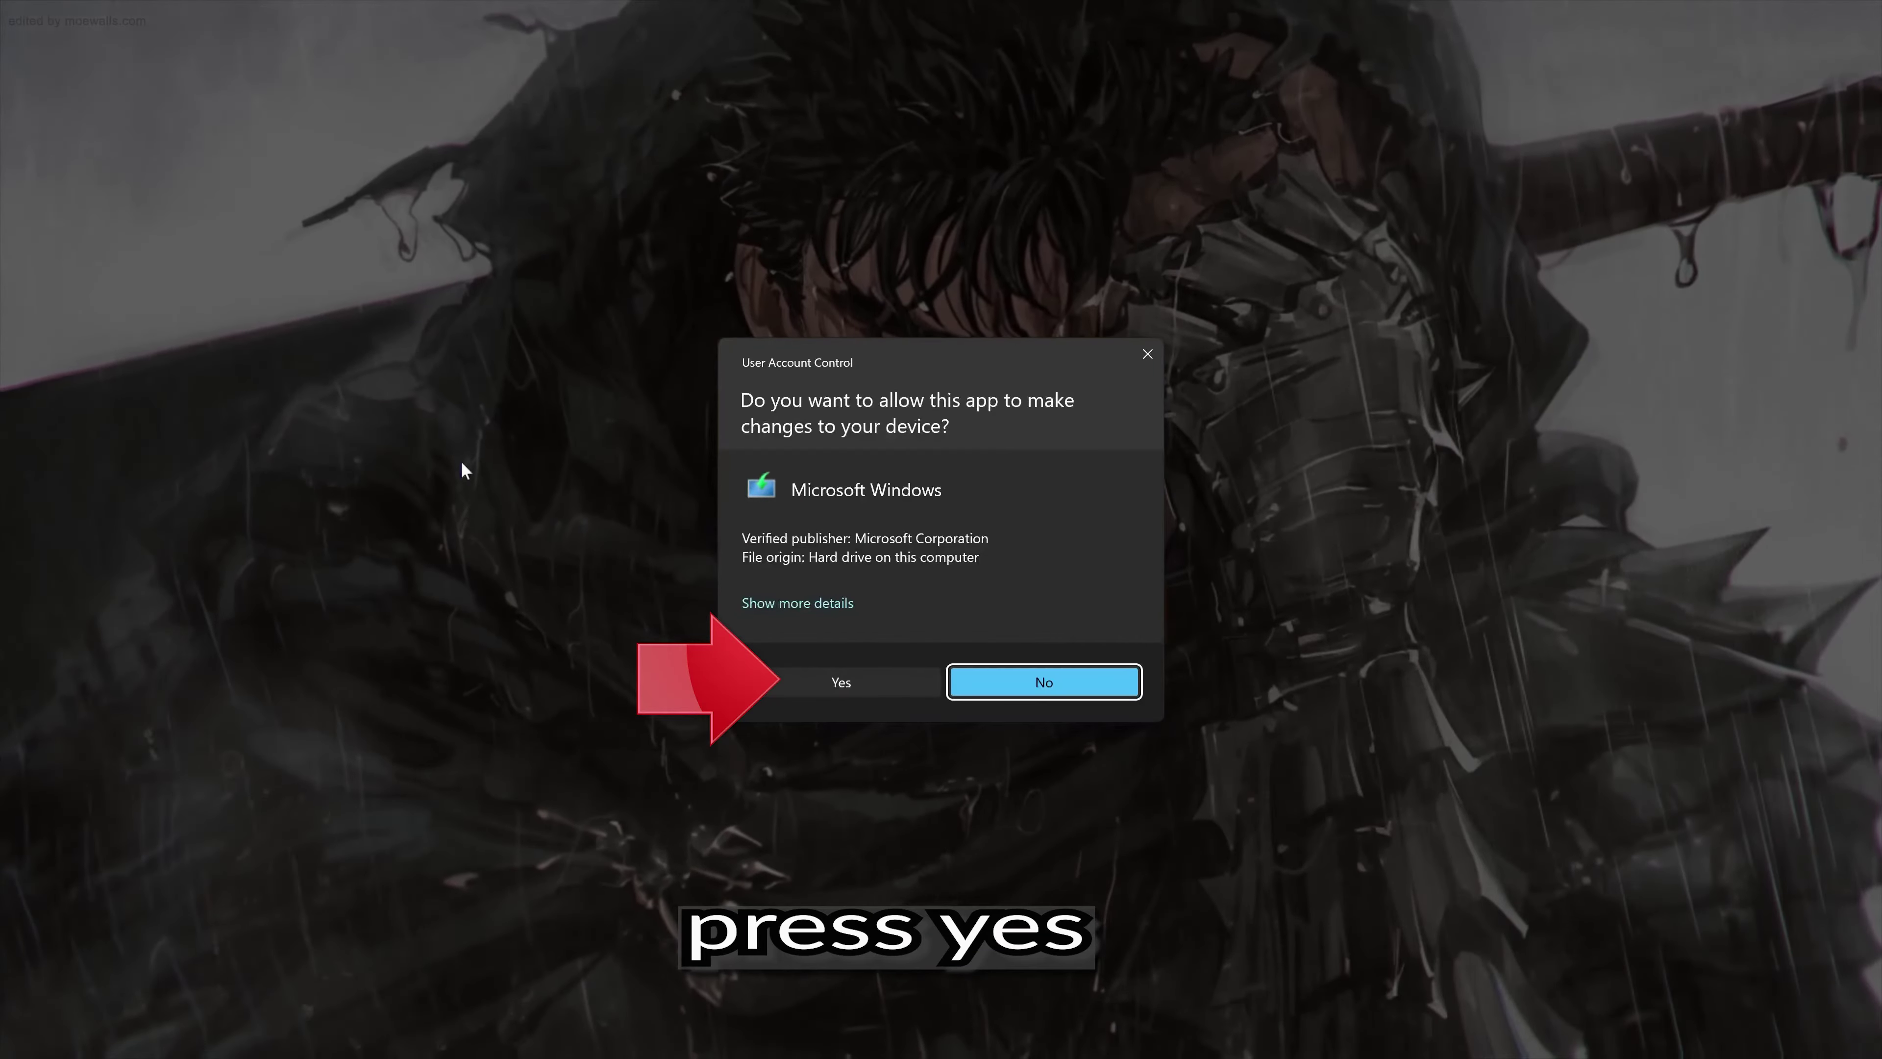
pyautogui.click(828, 690)
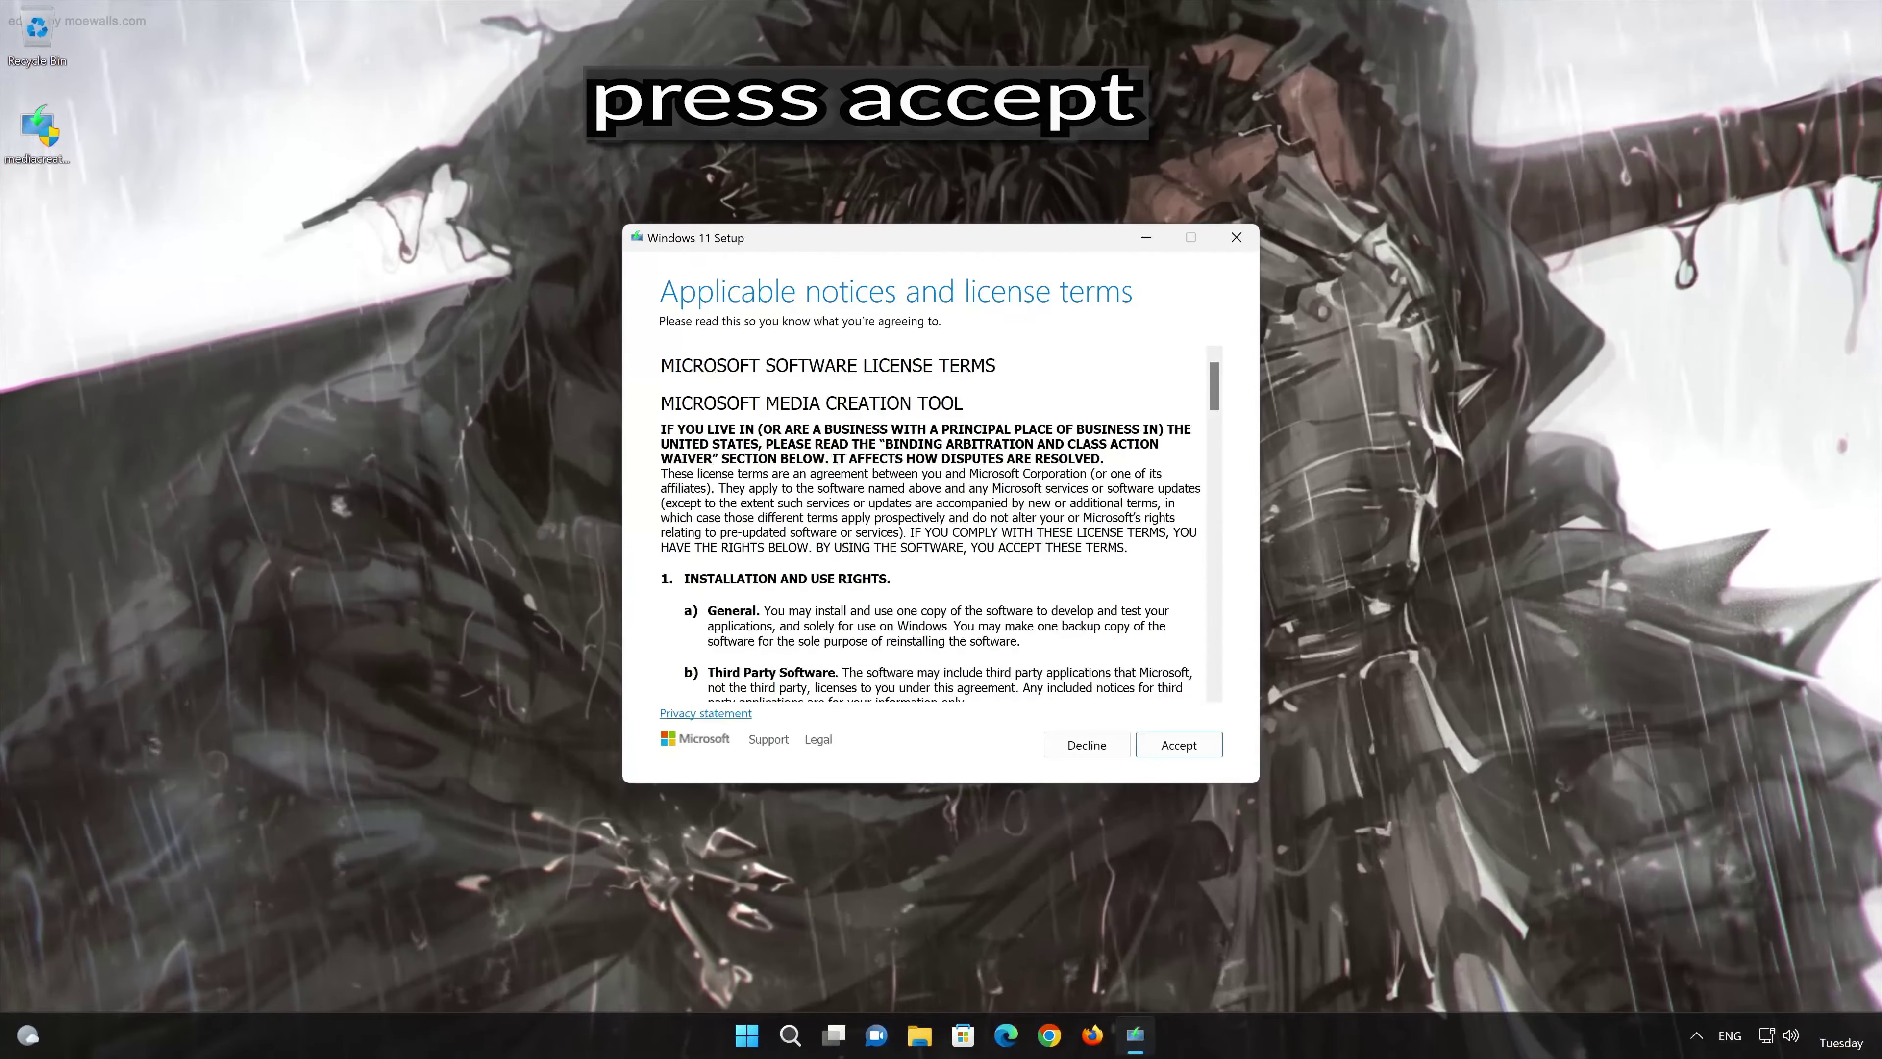
pyautogui.click(1193, 747)
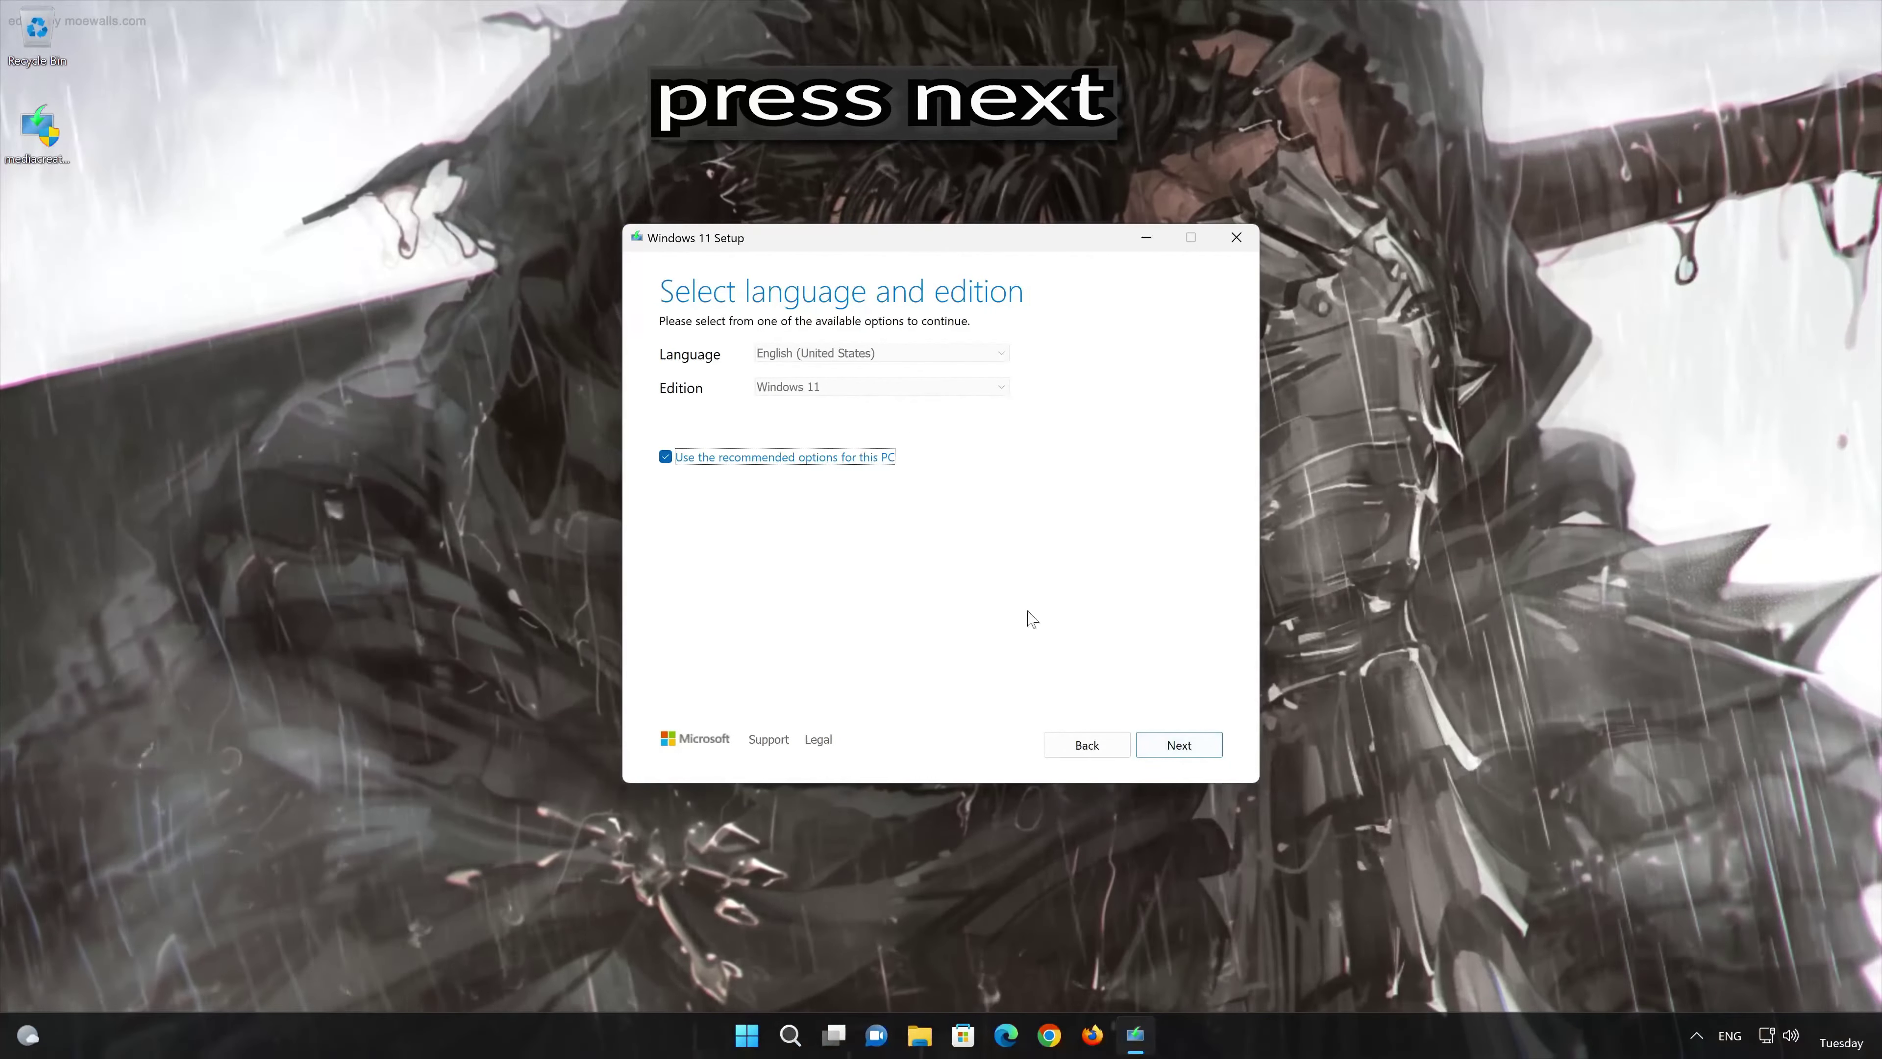
pyautogui.click(1203, 750)
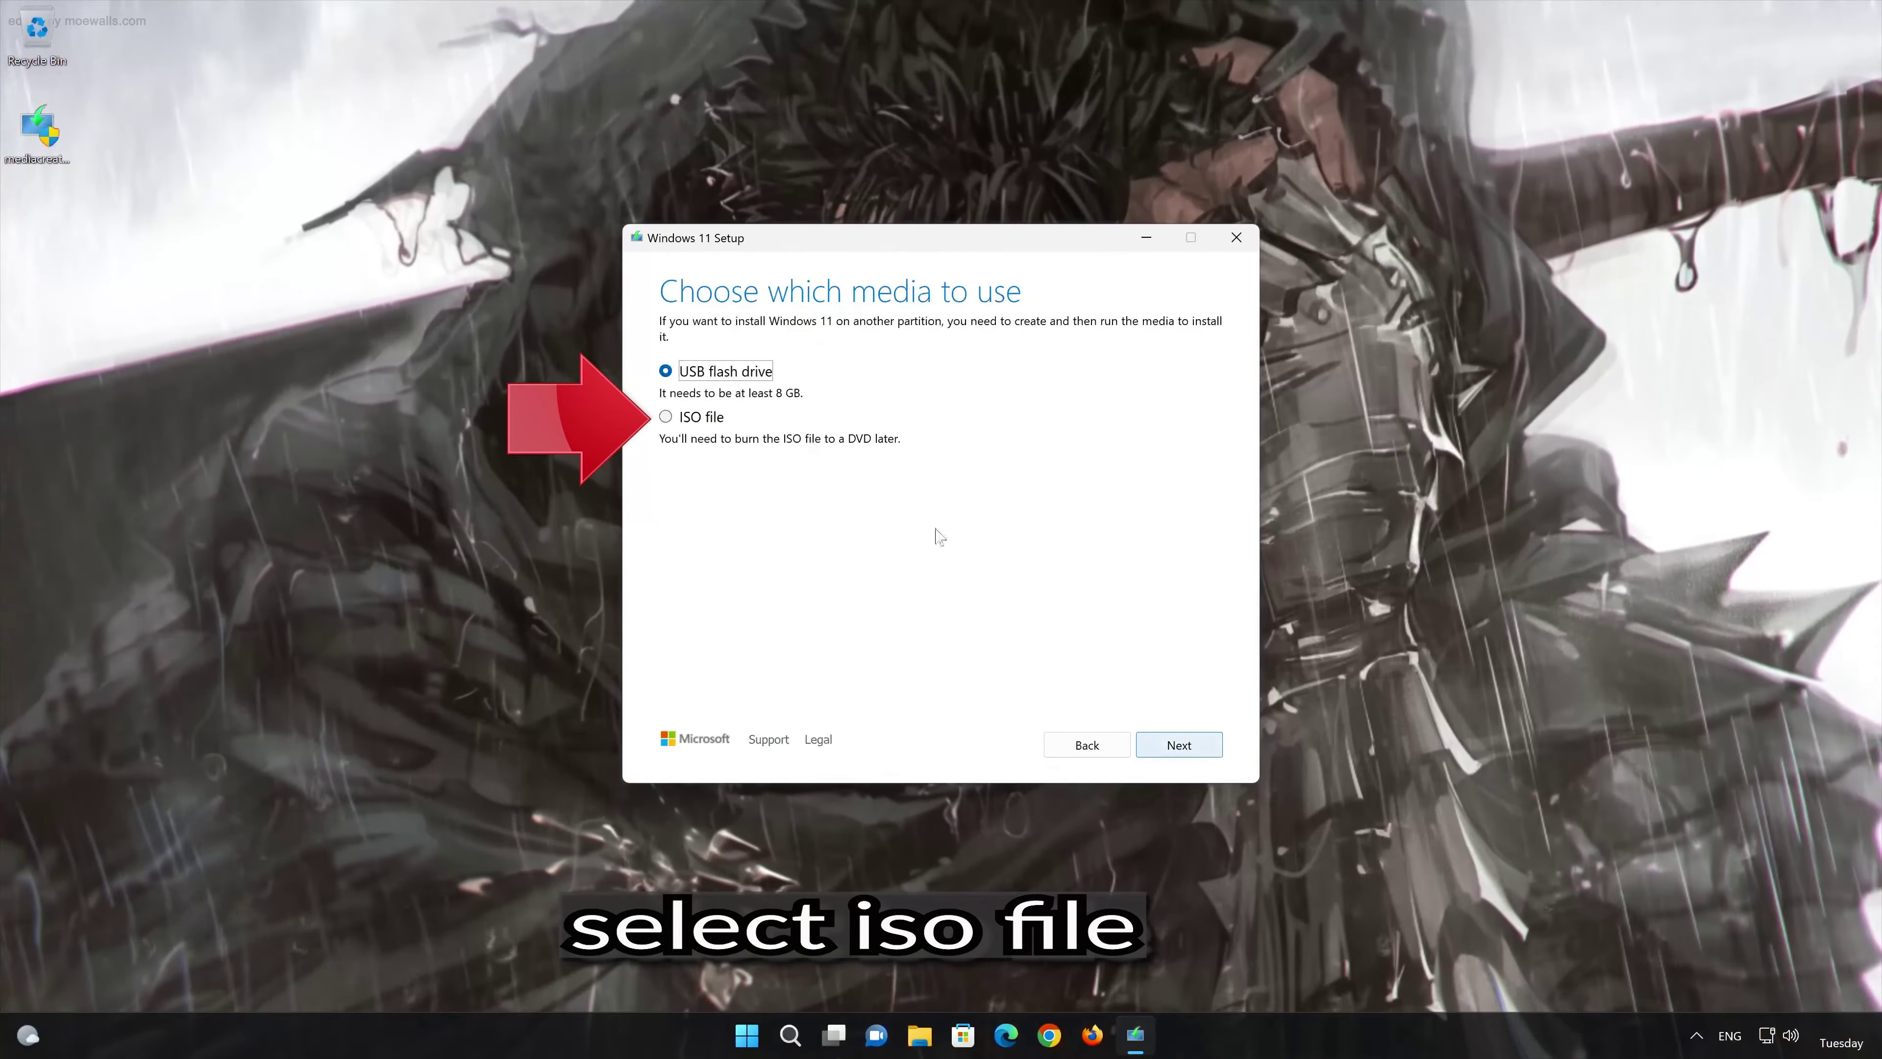
# Step: Choose ISO file as the media, save it to the Desktop as Windows 11, and finish the media creation setup
pyautogui.click(693, 419)
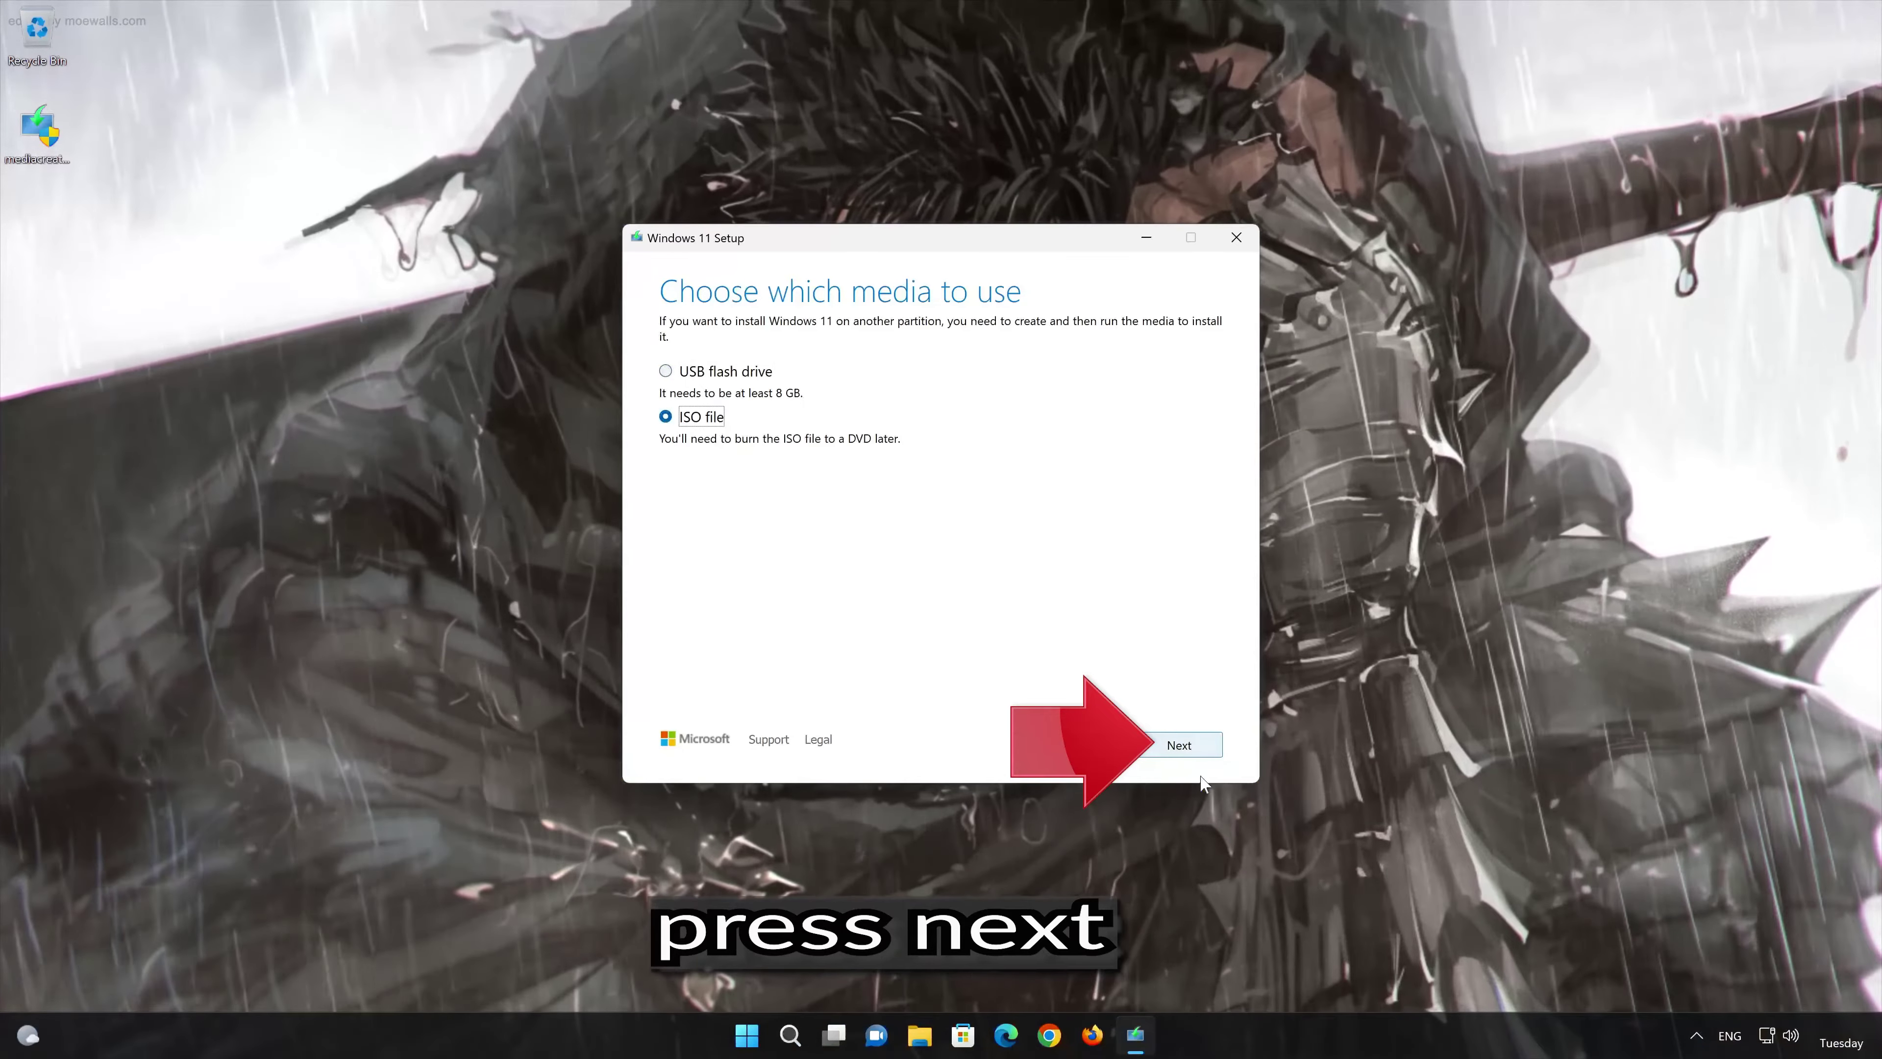
pyautogui.click(1181, 746)
pyautogui.press('Right')
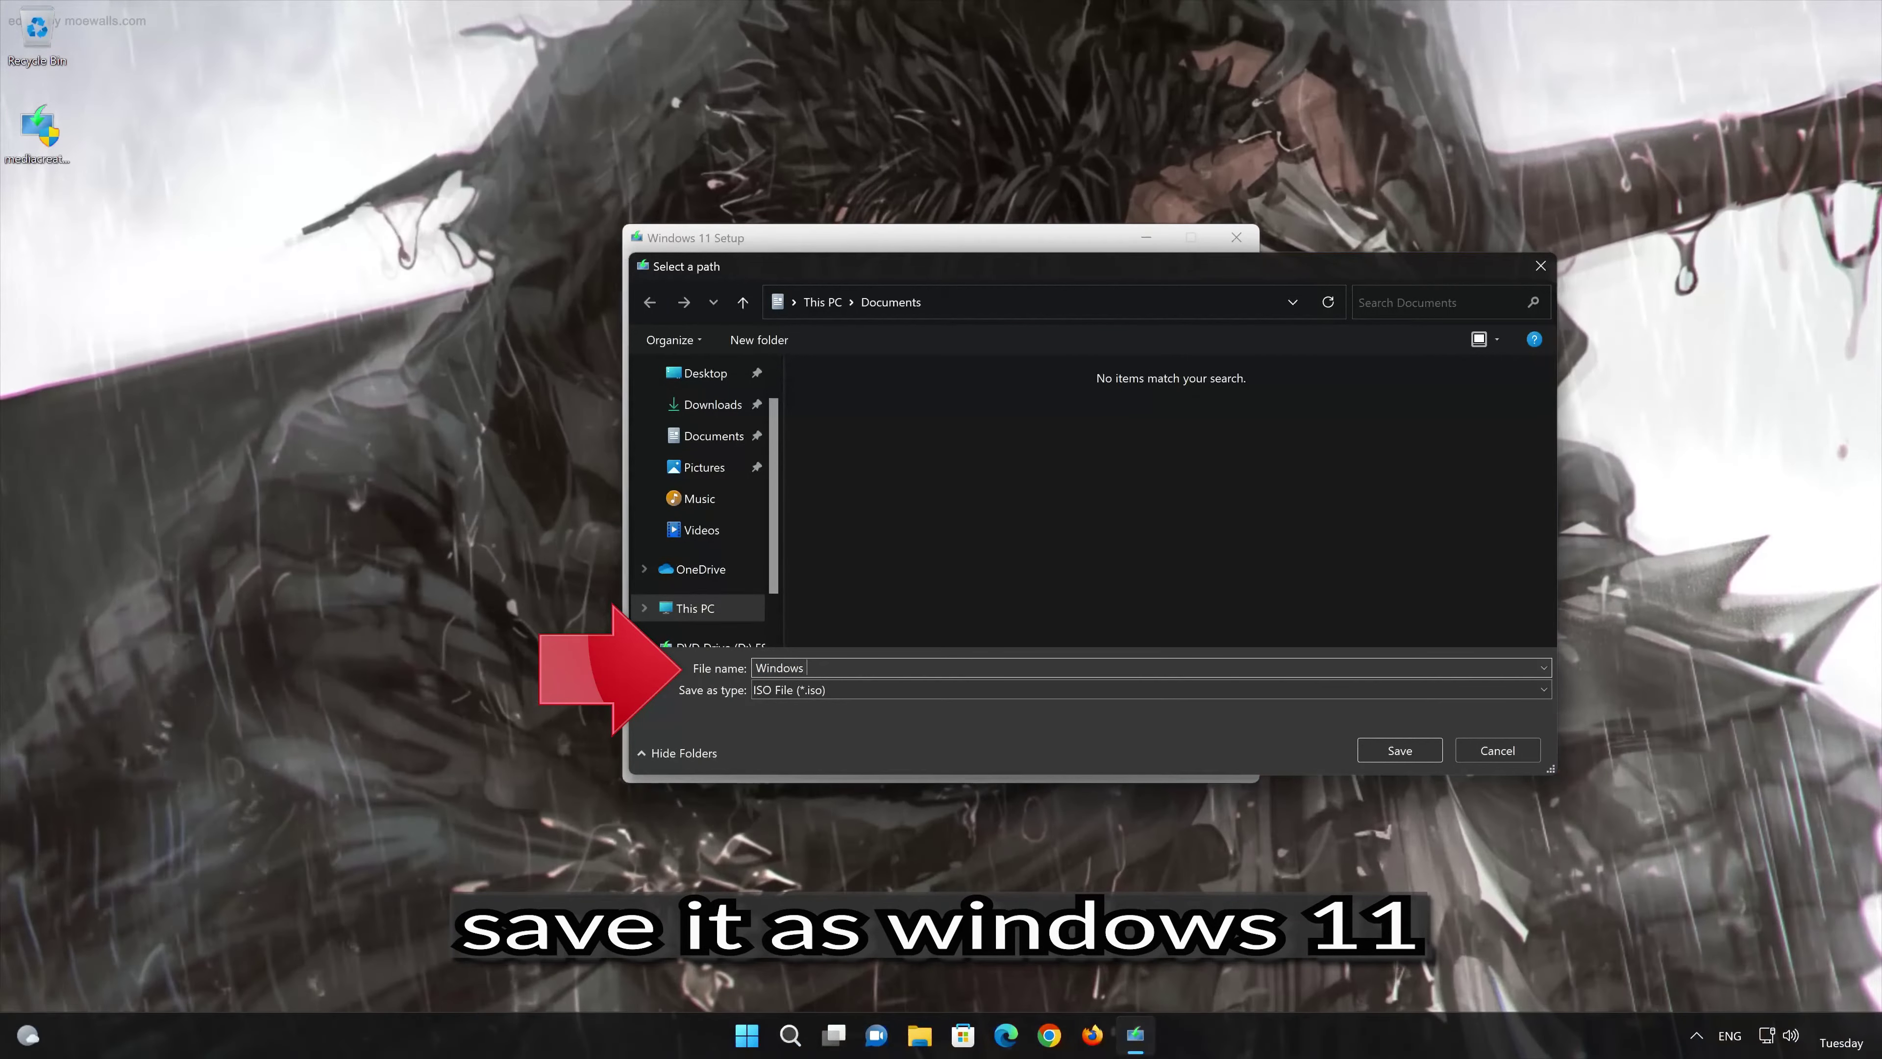
pyautogui.write('11')
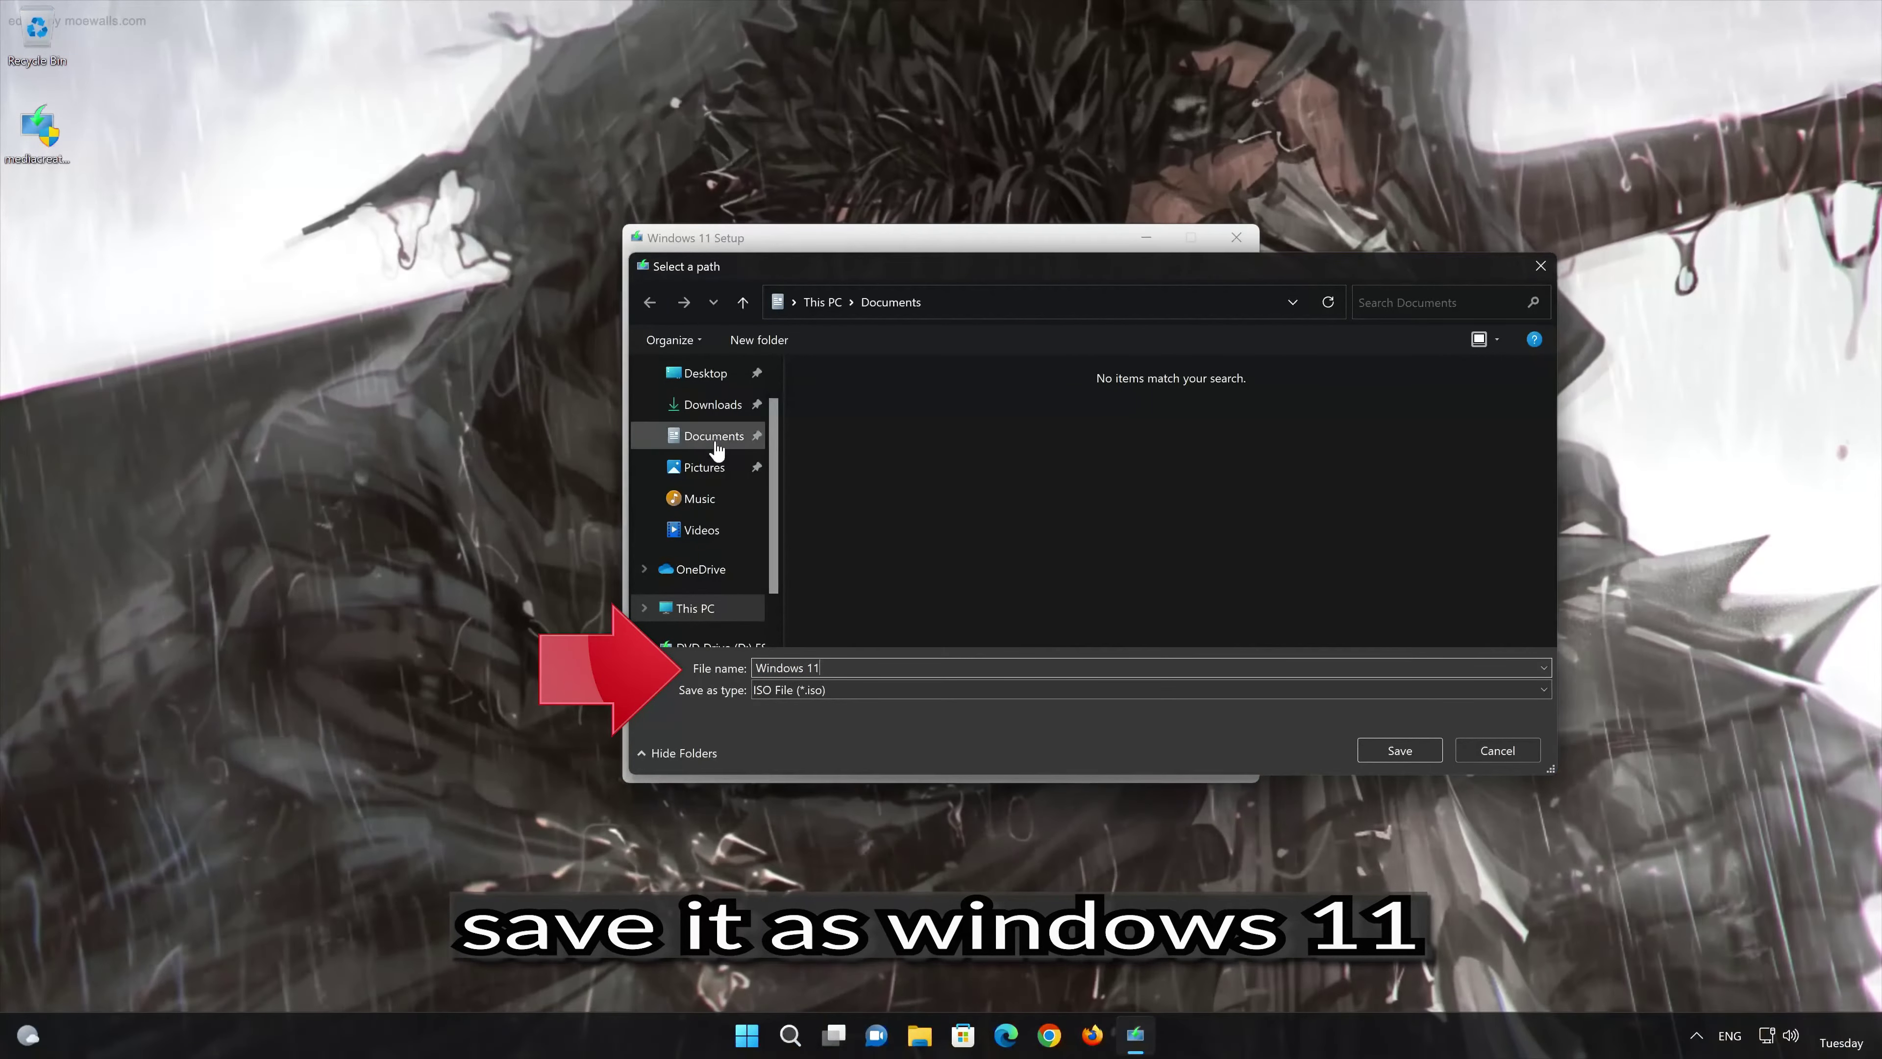
pyautogui.click(704, 373)
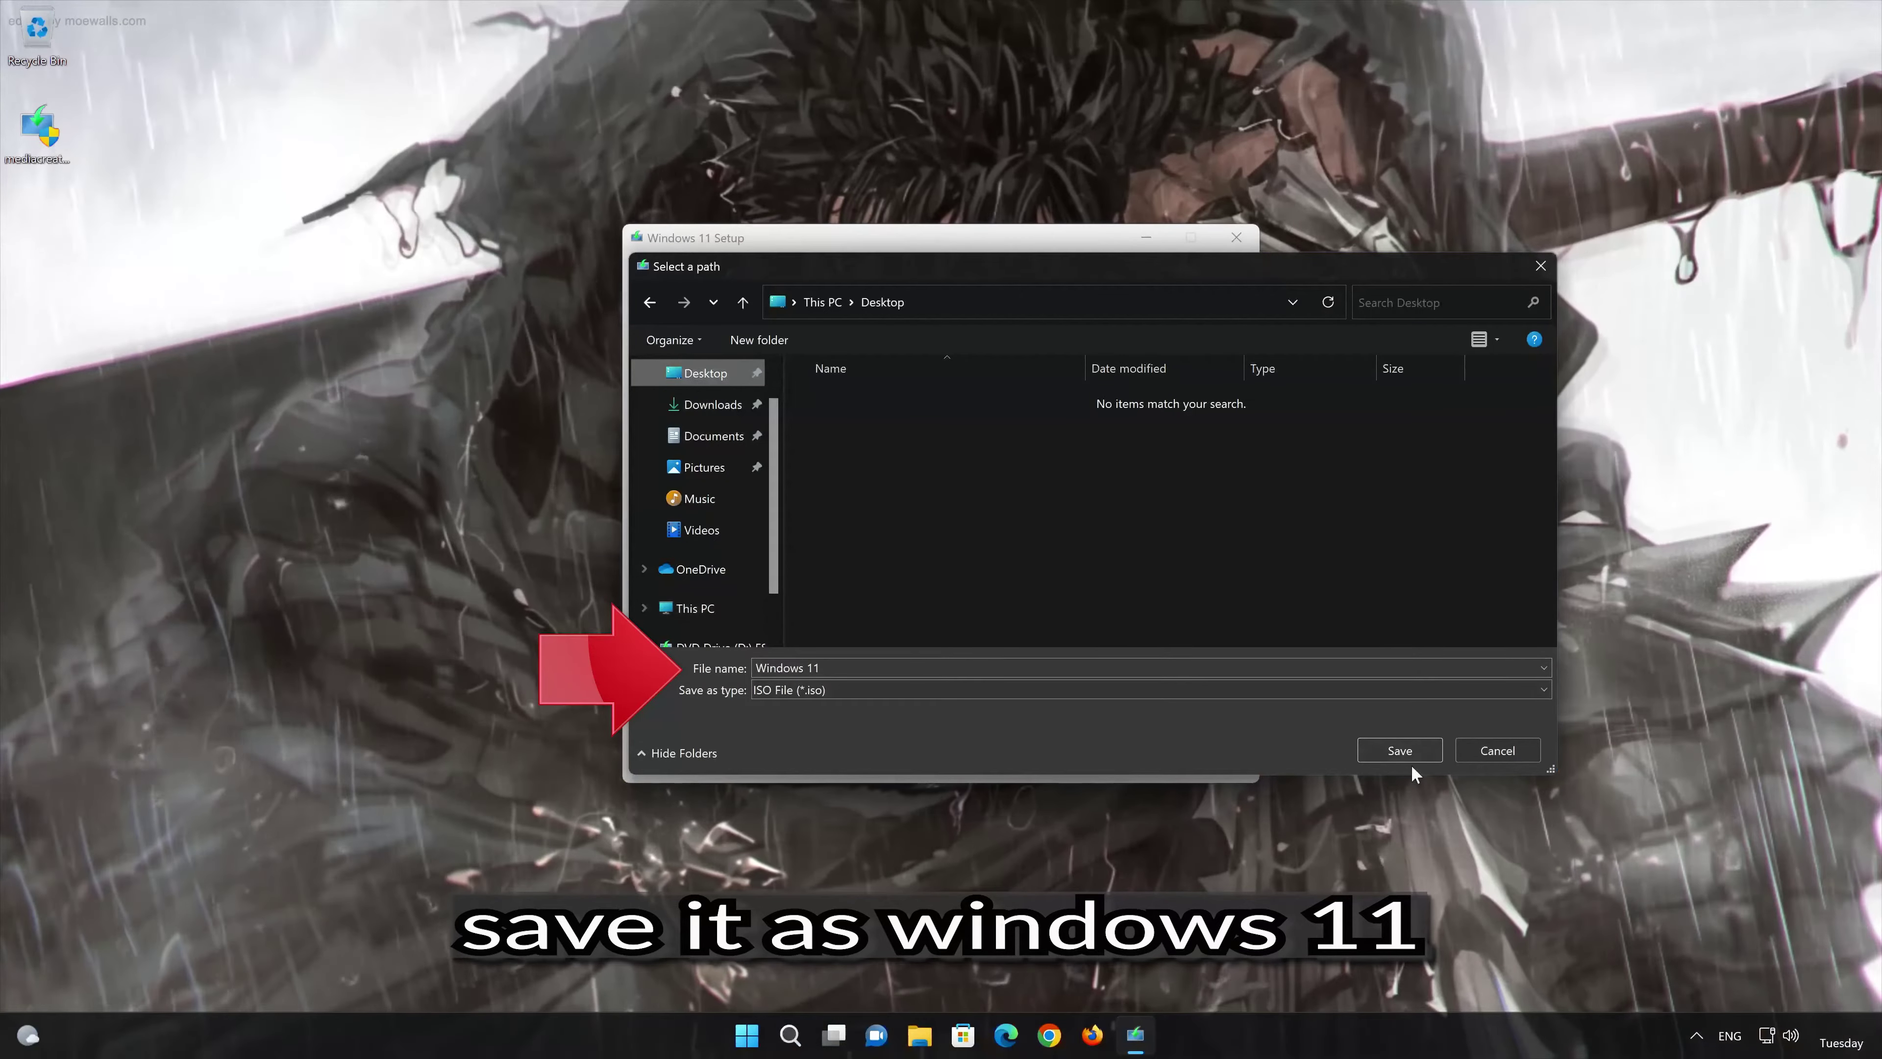
pyautogui.click(1416, 749)
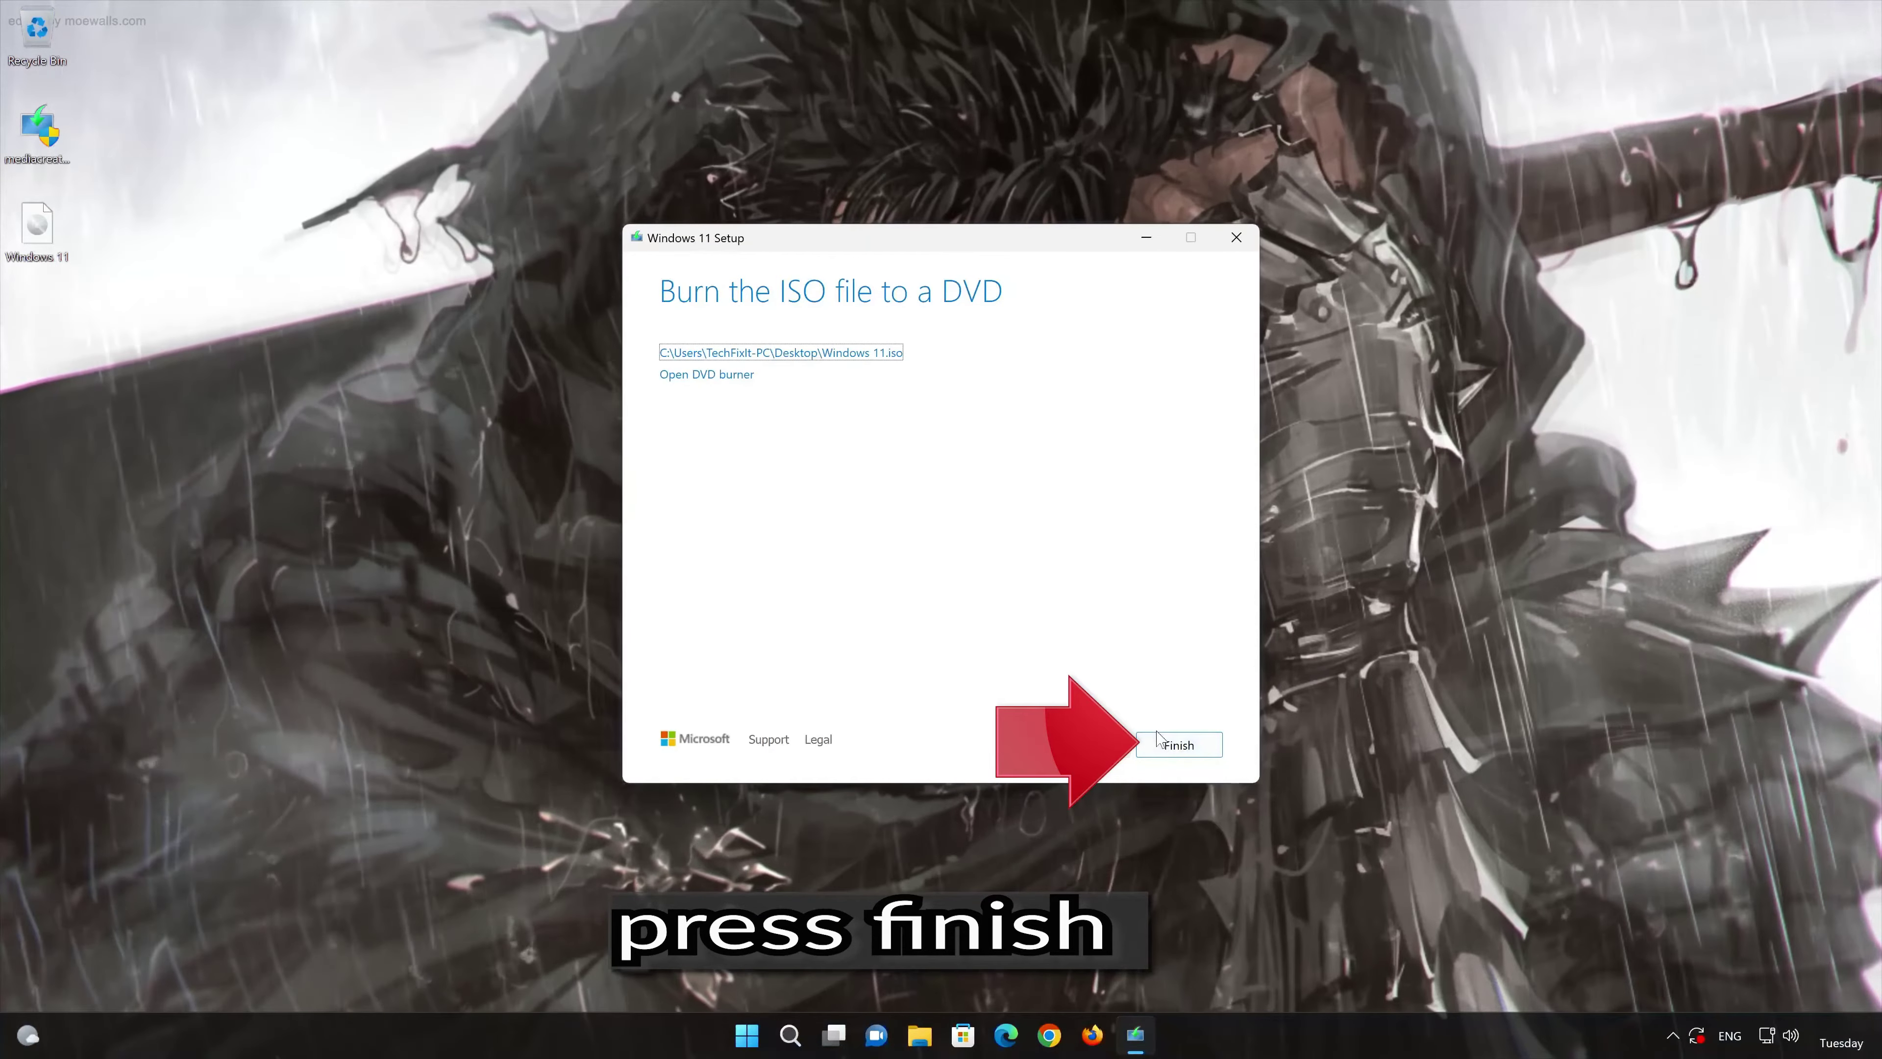
pyautogui.click(1178, 746)
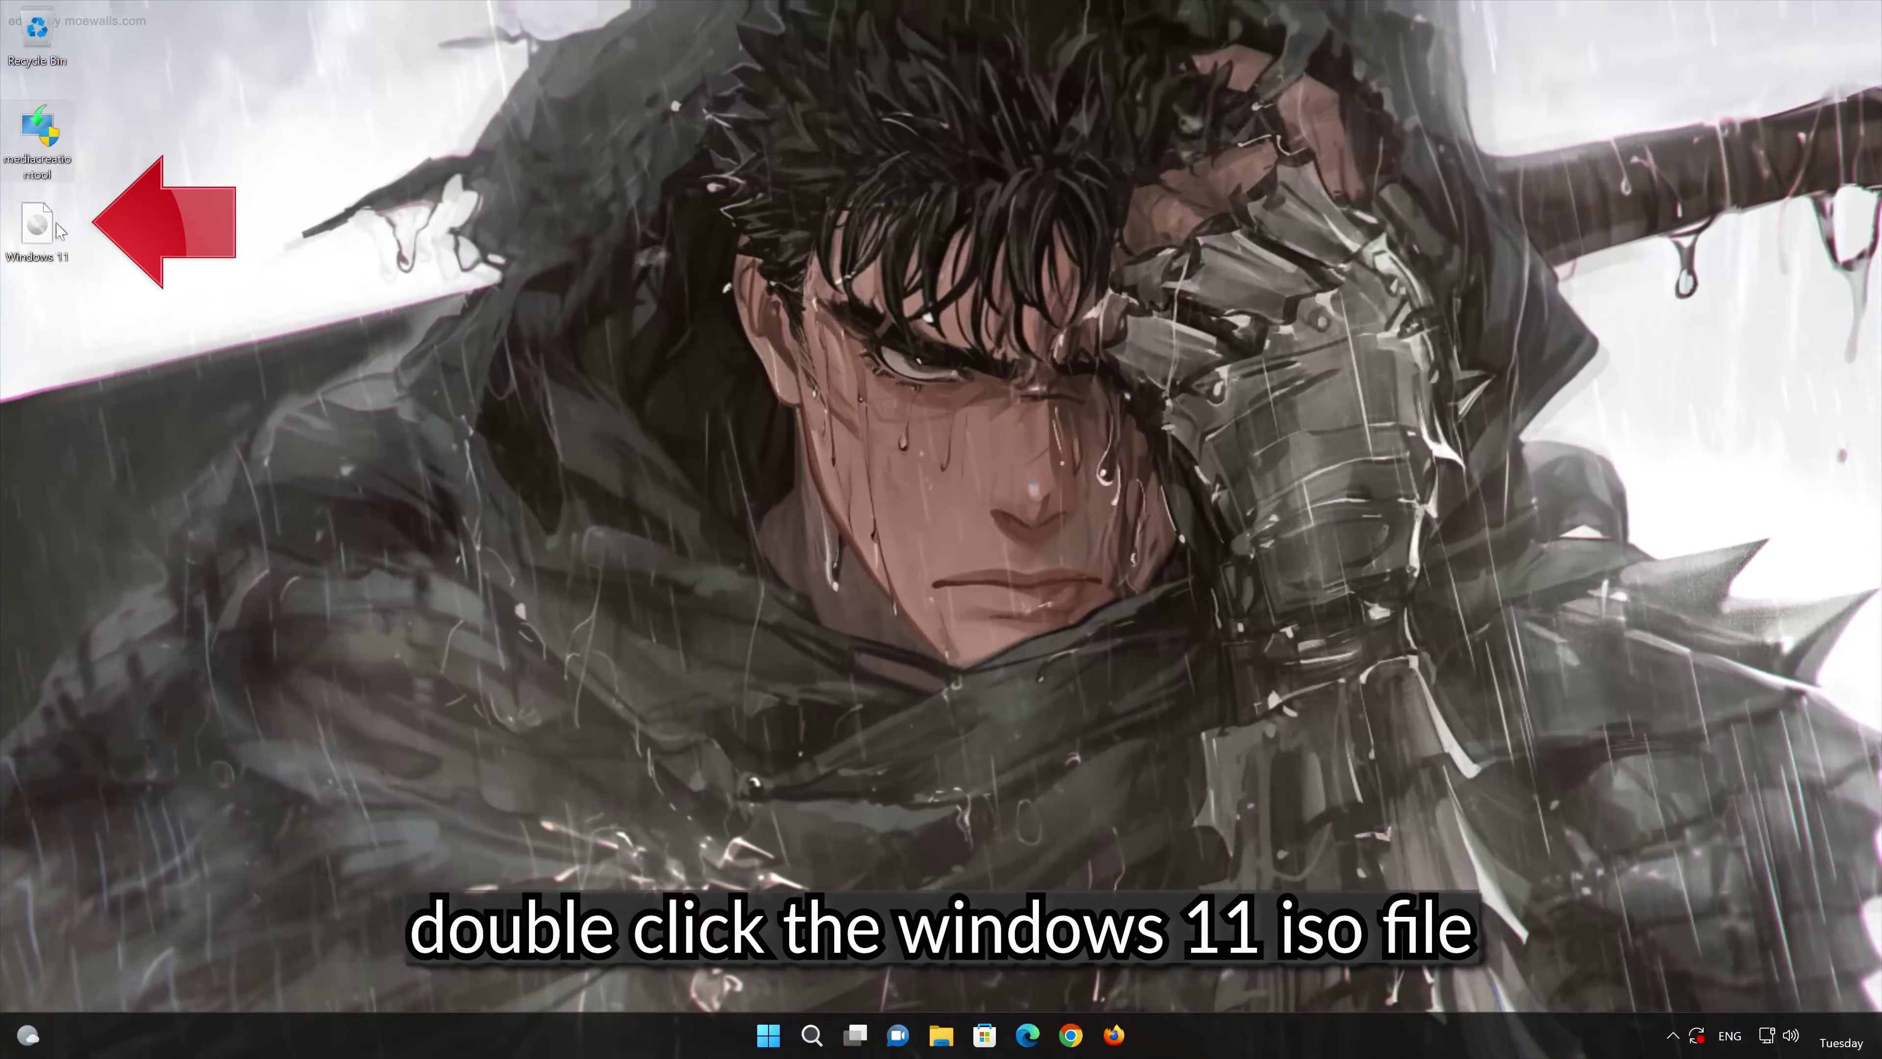
# Step: Open the Windows 11 ISO from the desktop, launch its setup application with permission to make changes, and close the drive window
pyautogui.doubleClick(33, 236)
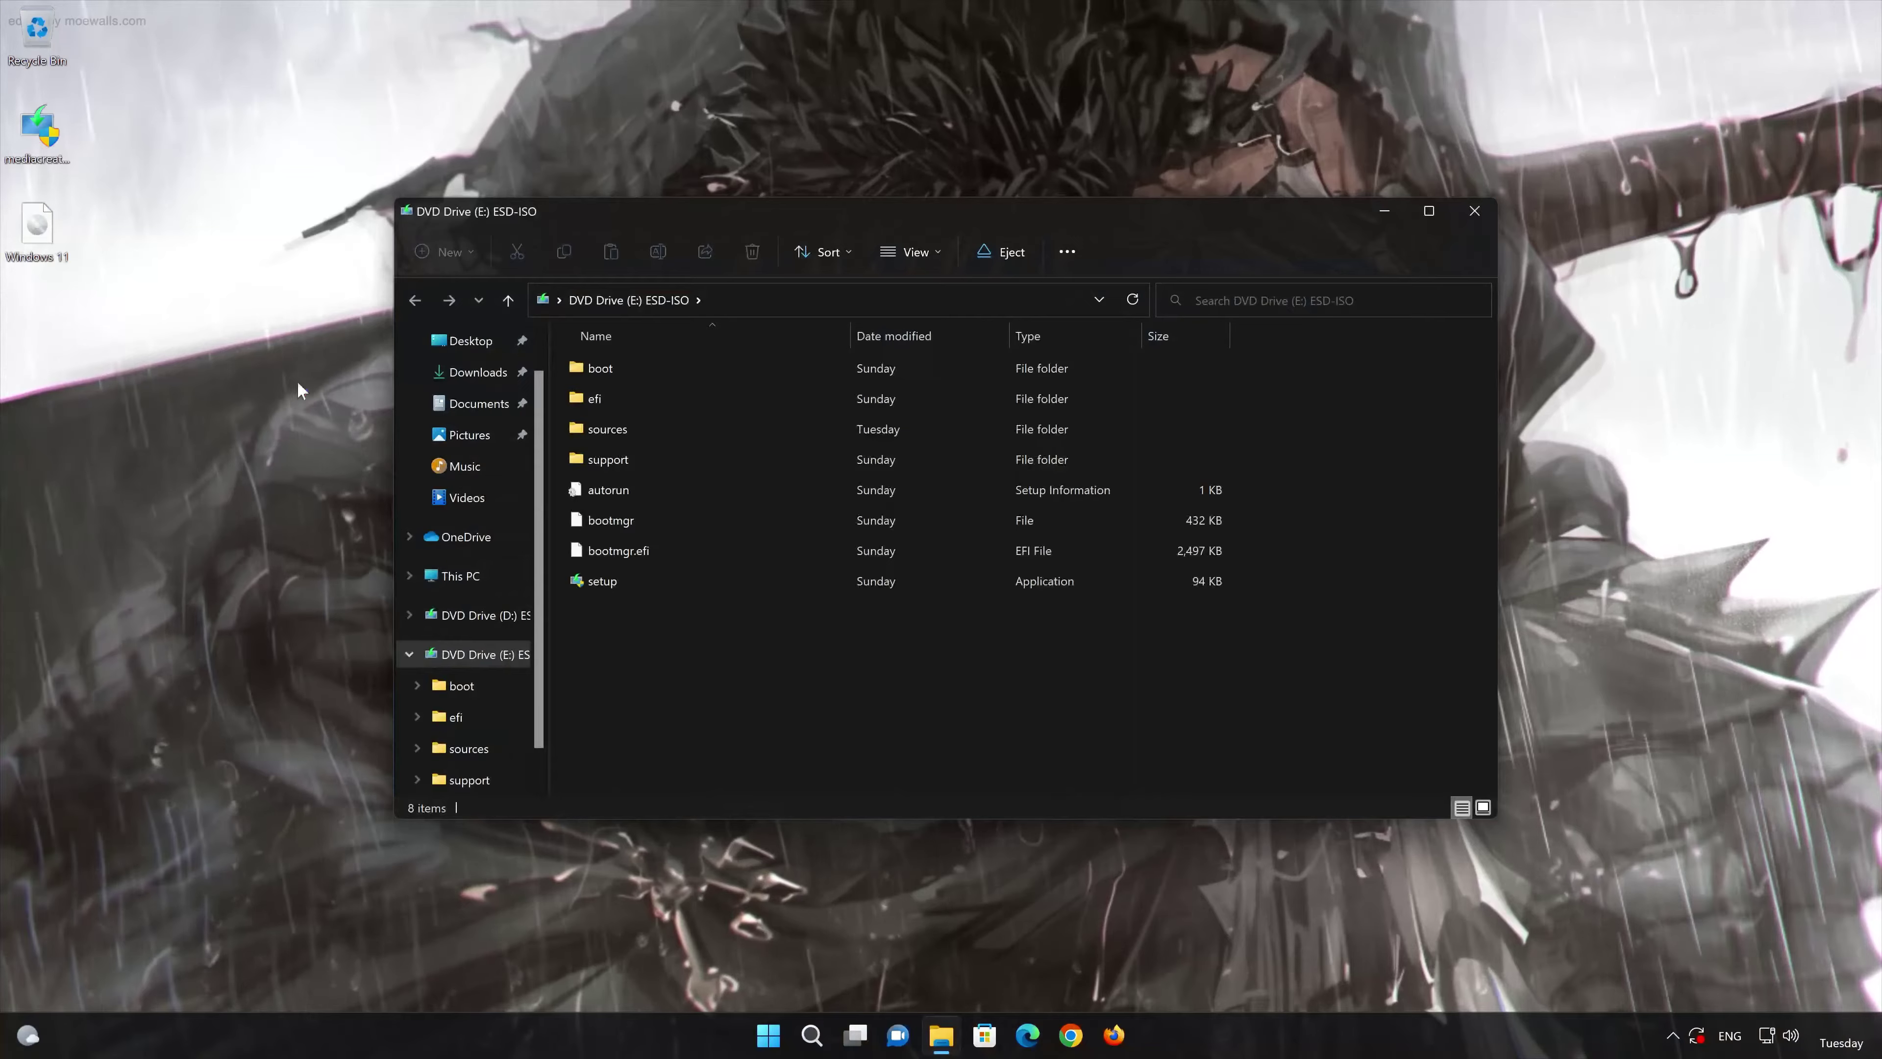
pyautogui.doubleClick(707, 582)
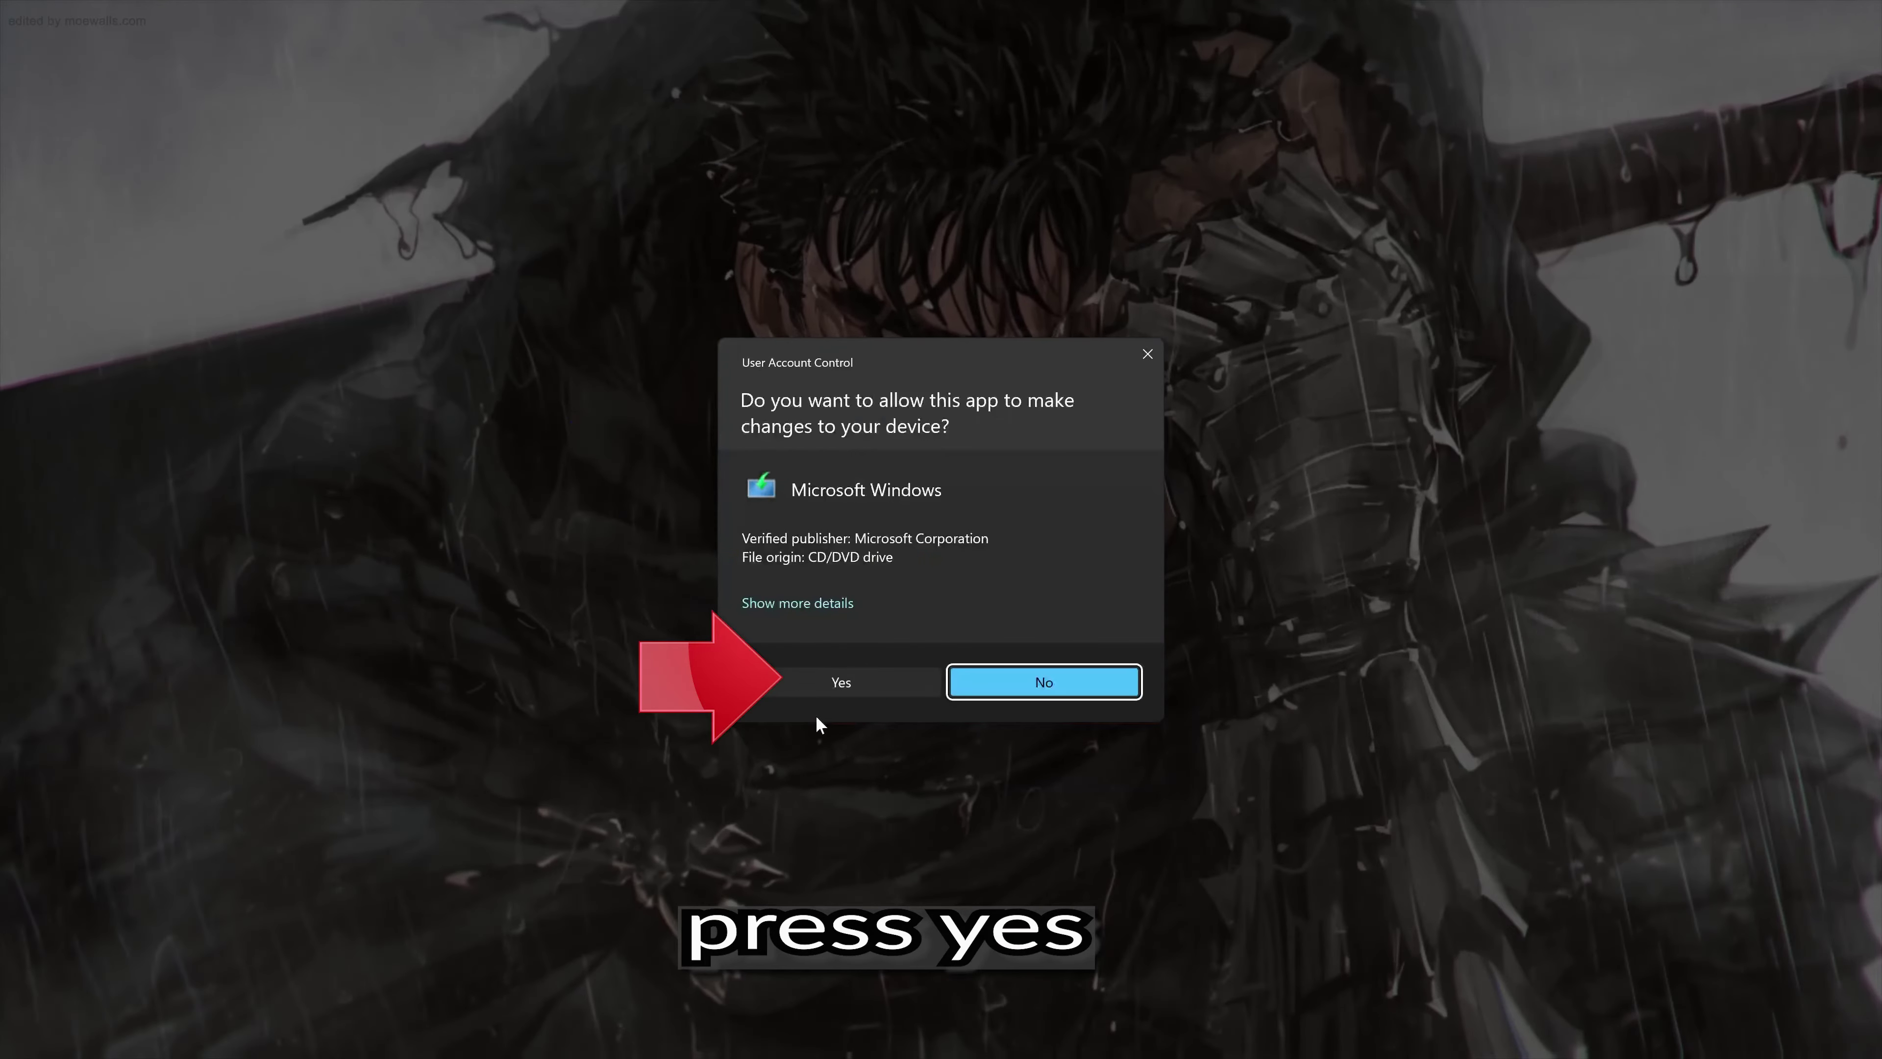
pyautogui.click(831, 677)
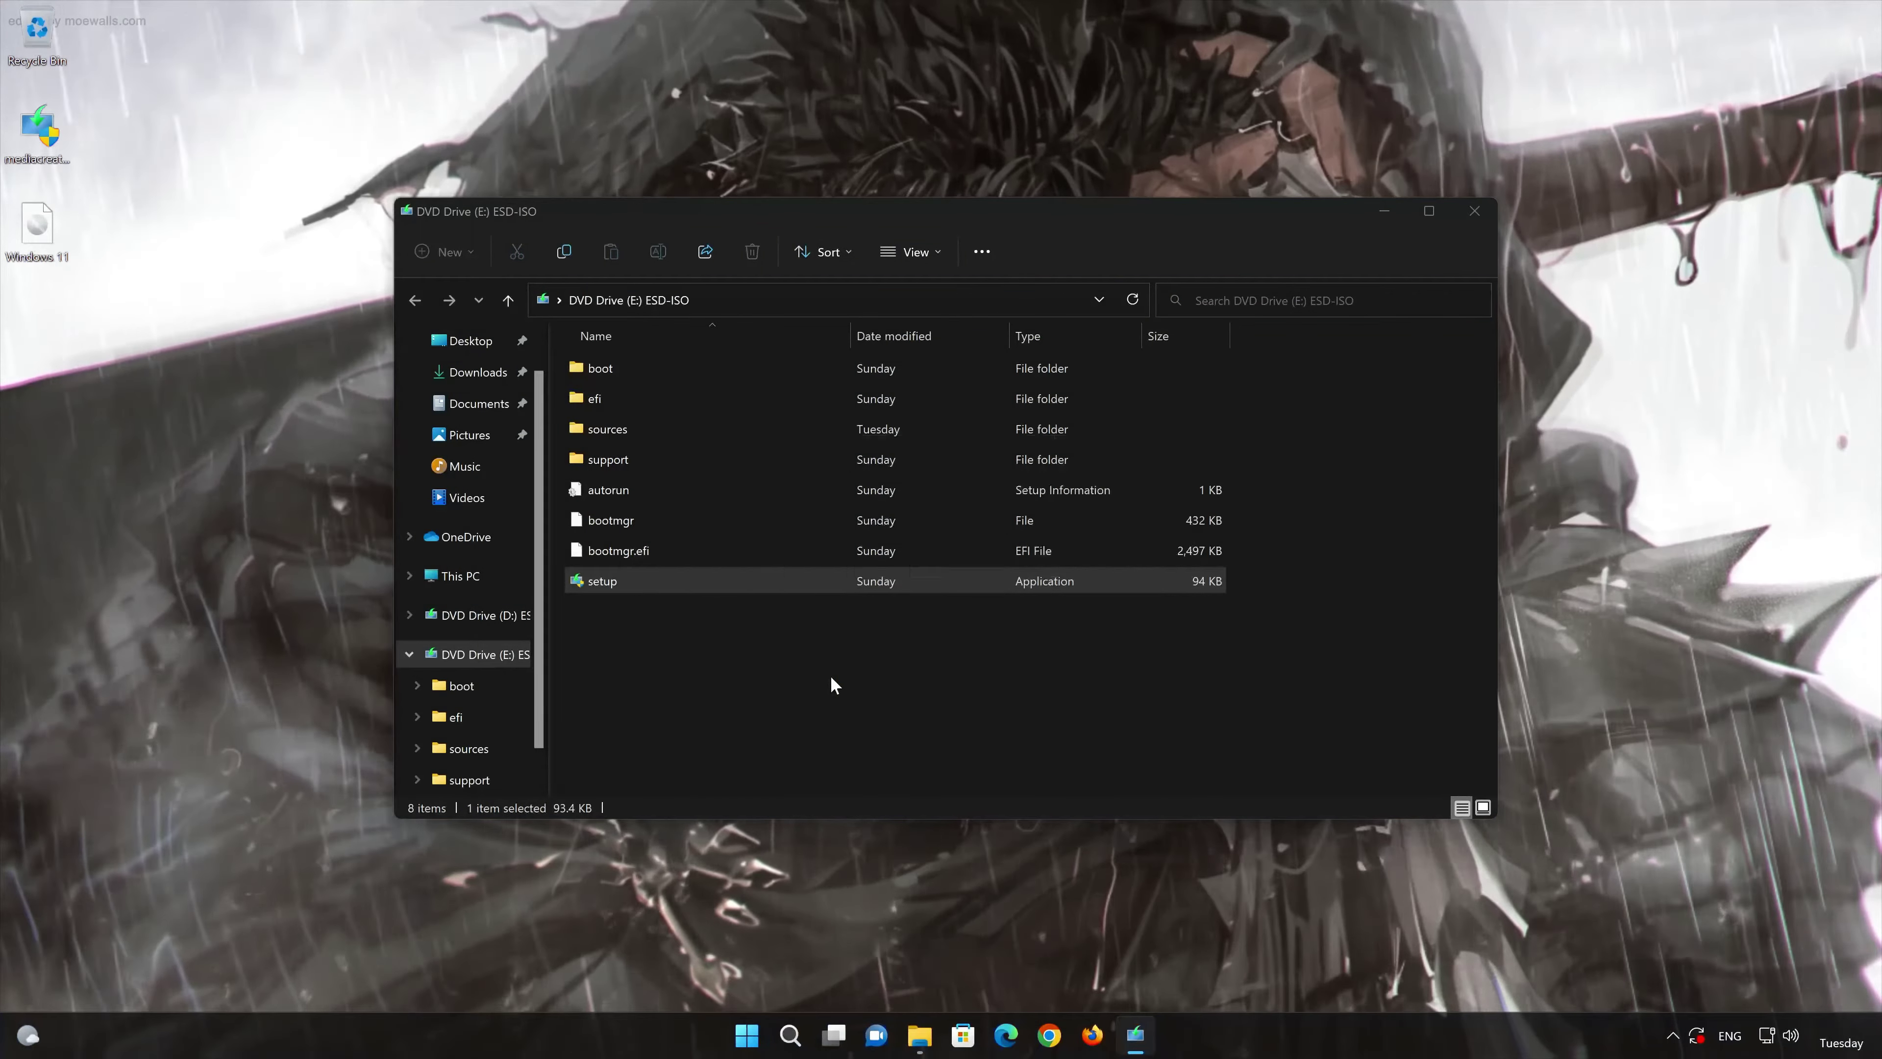
pyautogui.click(1471, 212)
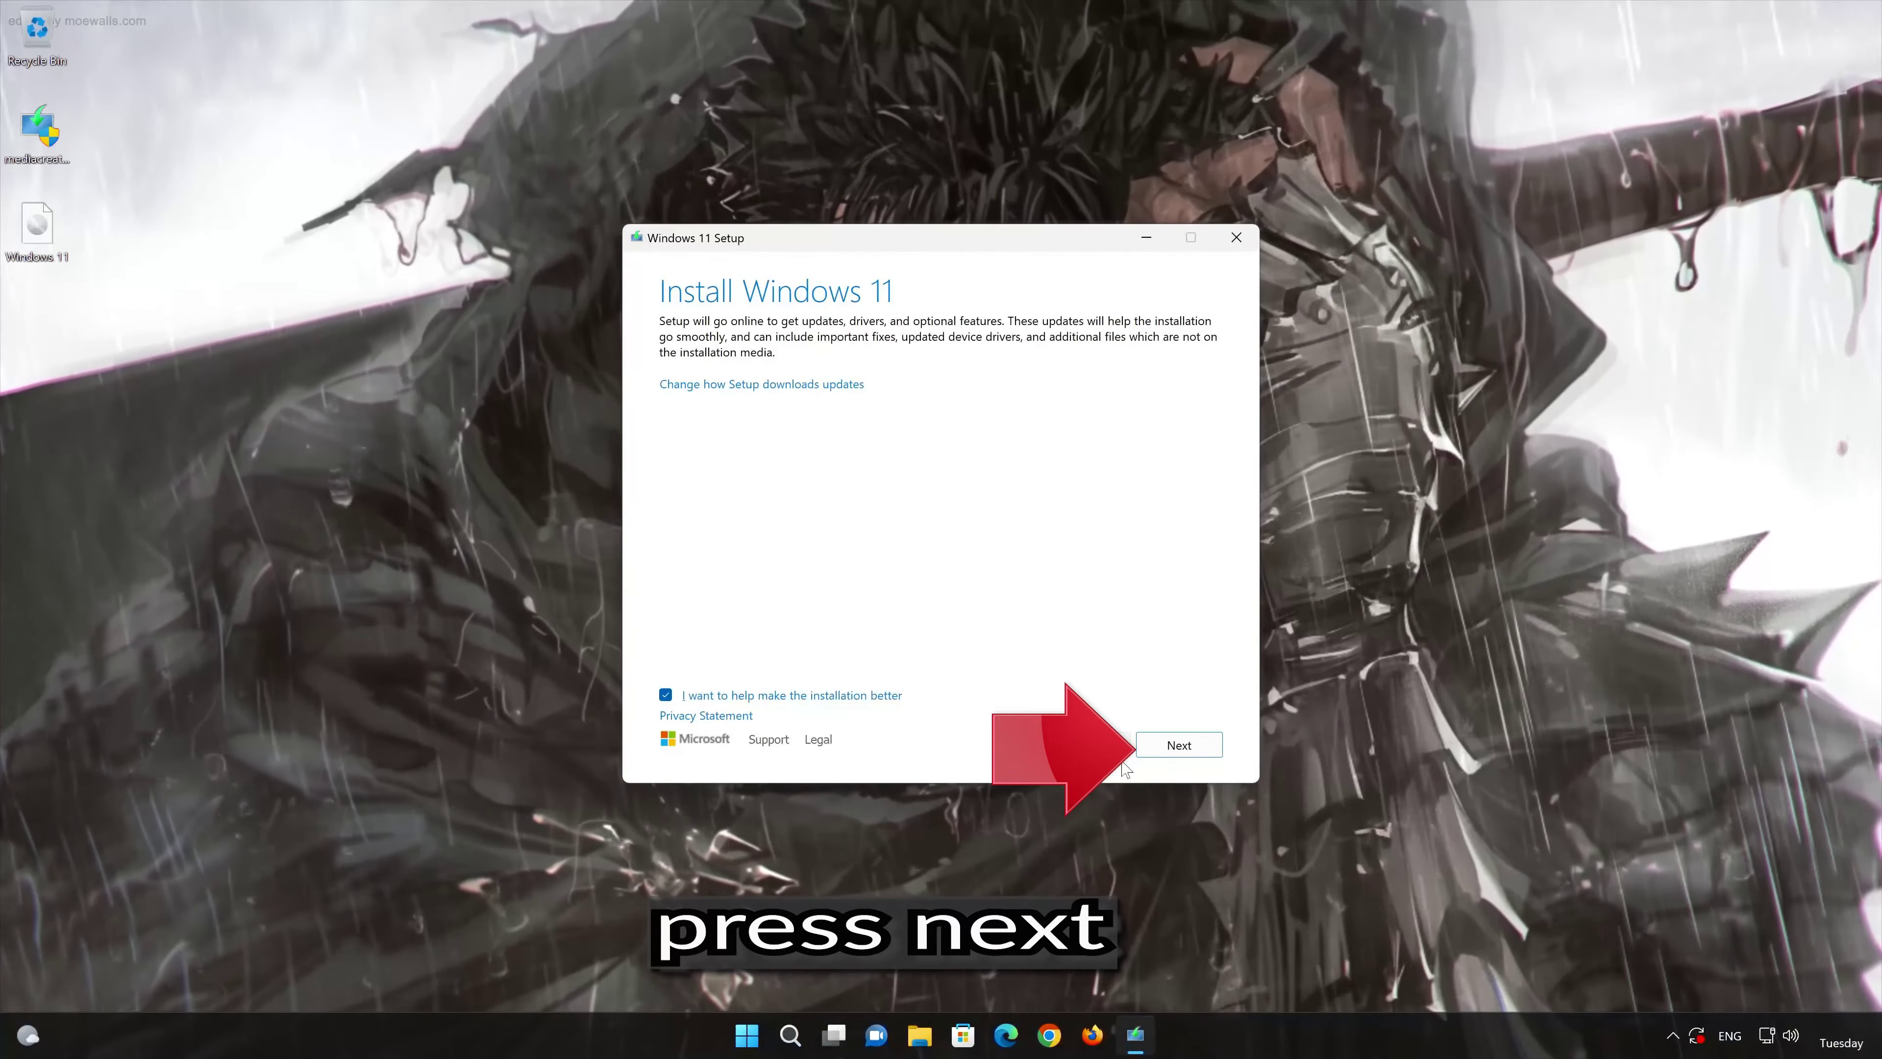
# Step: Proceed through Windows 11 Setup, accept the license terms, and start installing Windows 11 Pro while keeping personal files and apps
pyautogui.click(1186, 746)
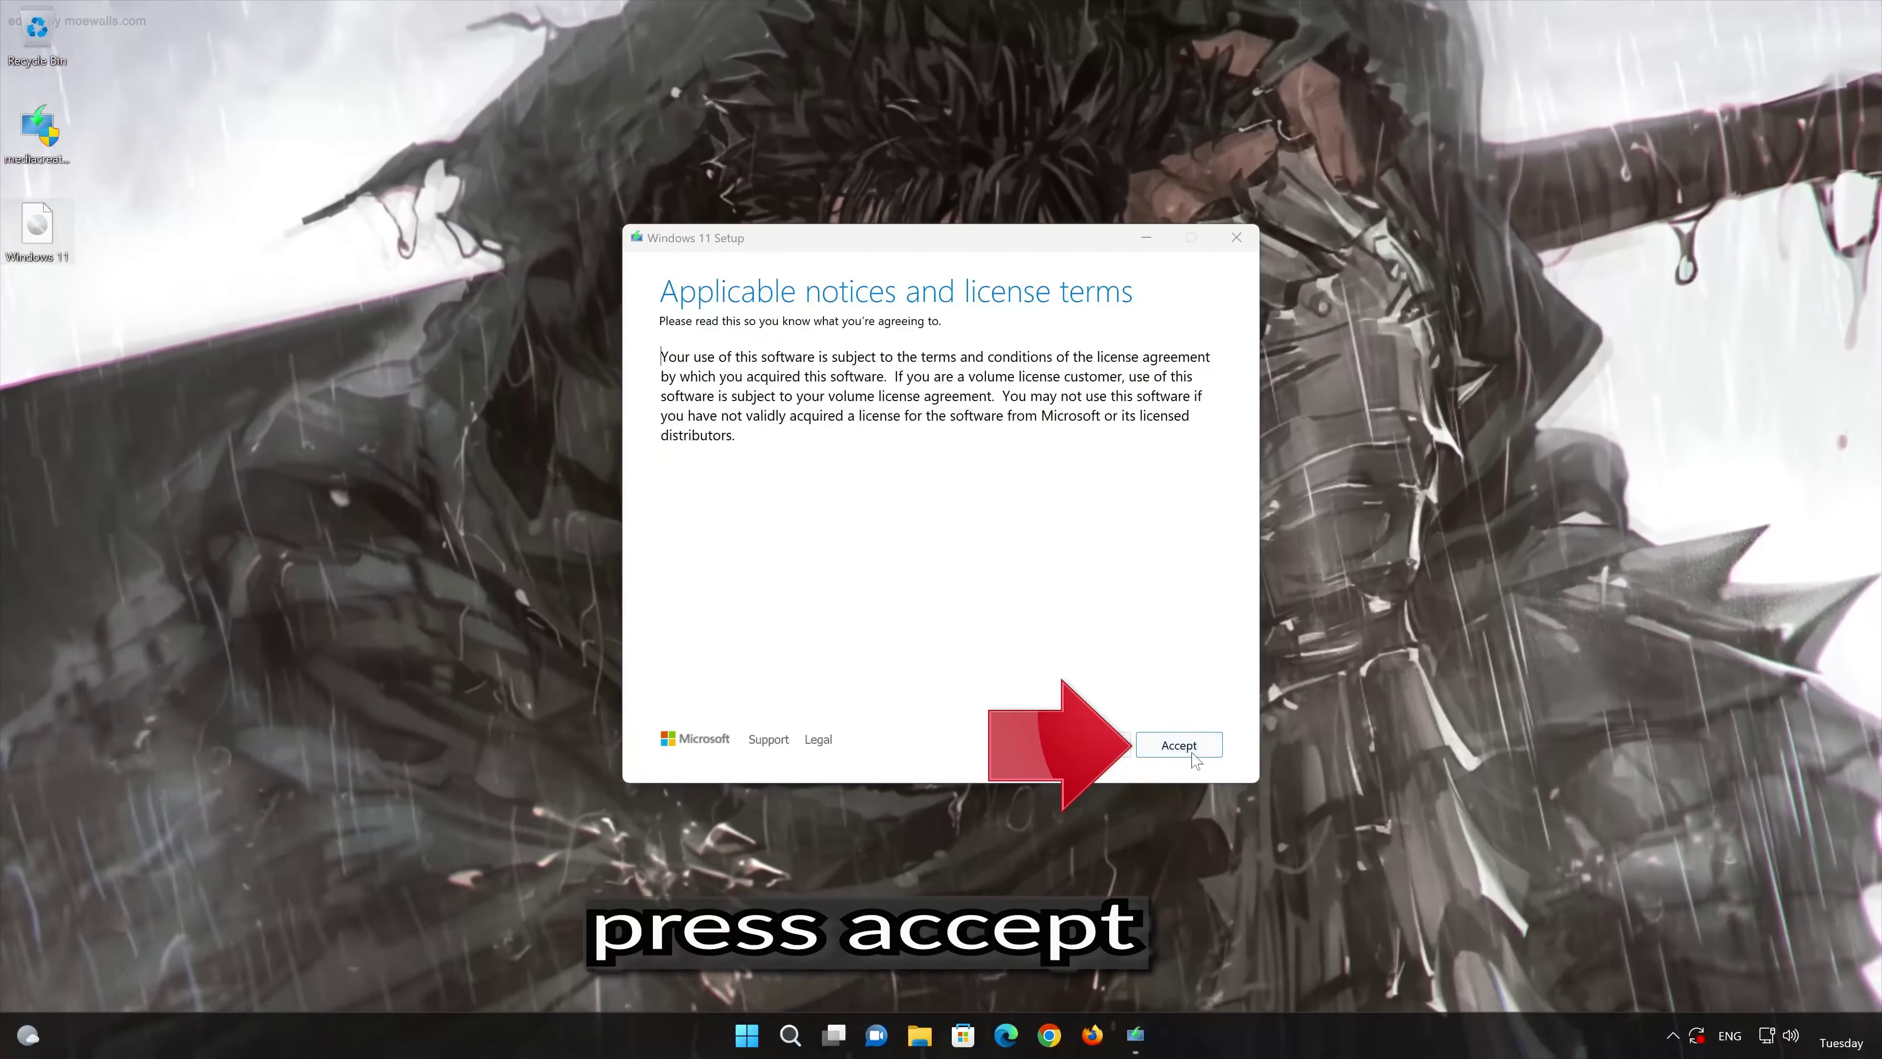
pyautogui.click(1185, 748)
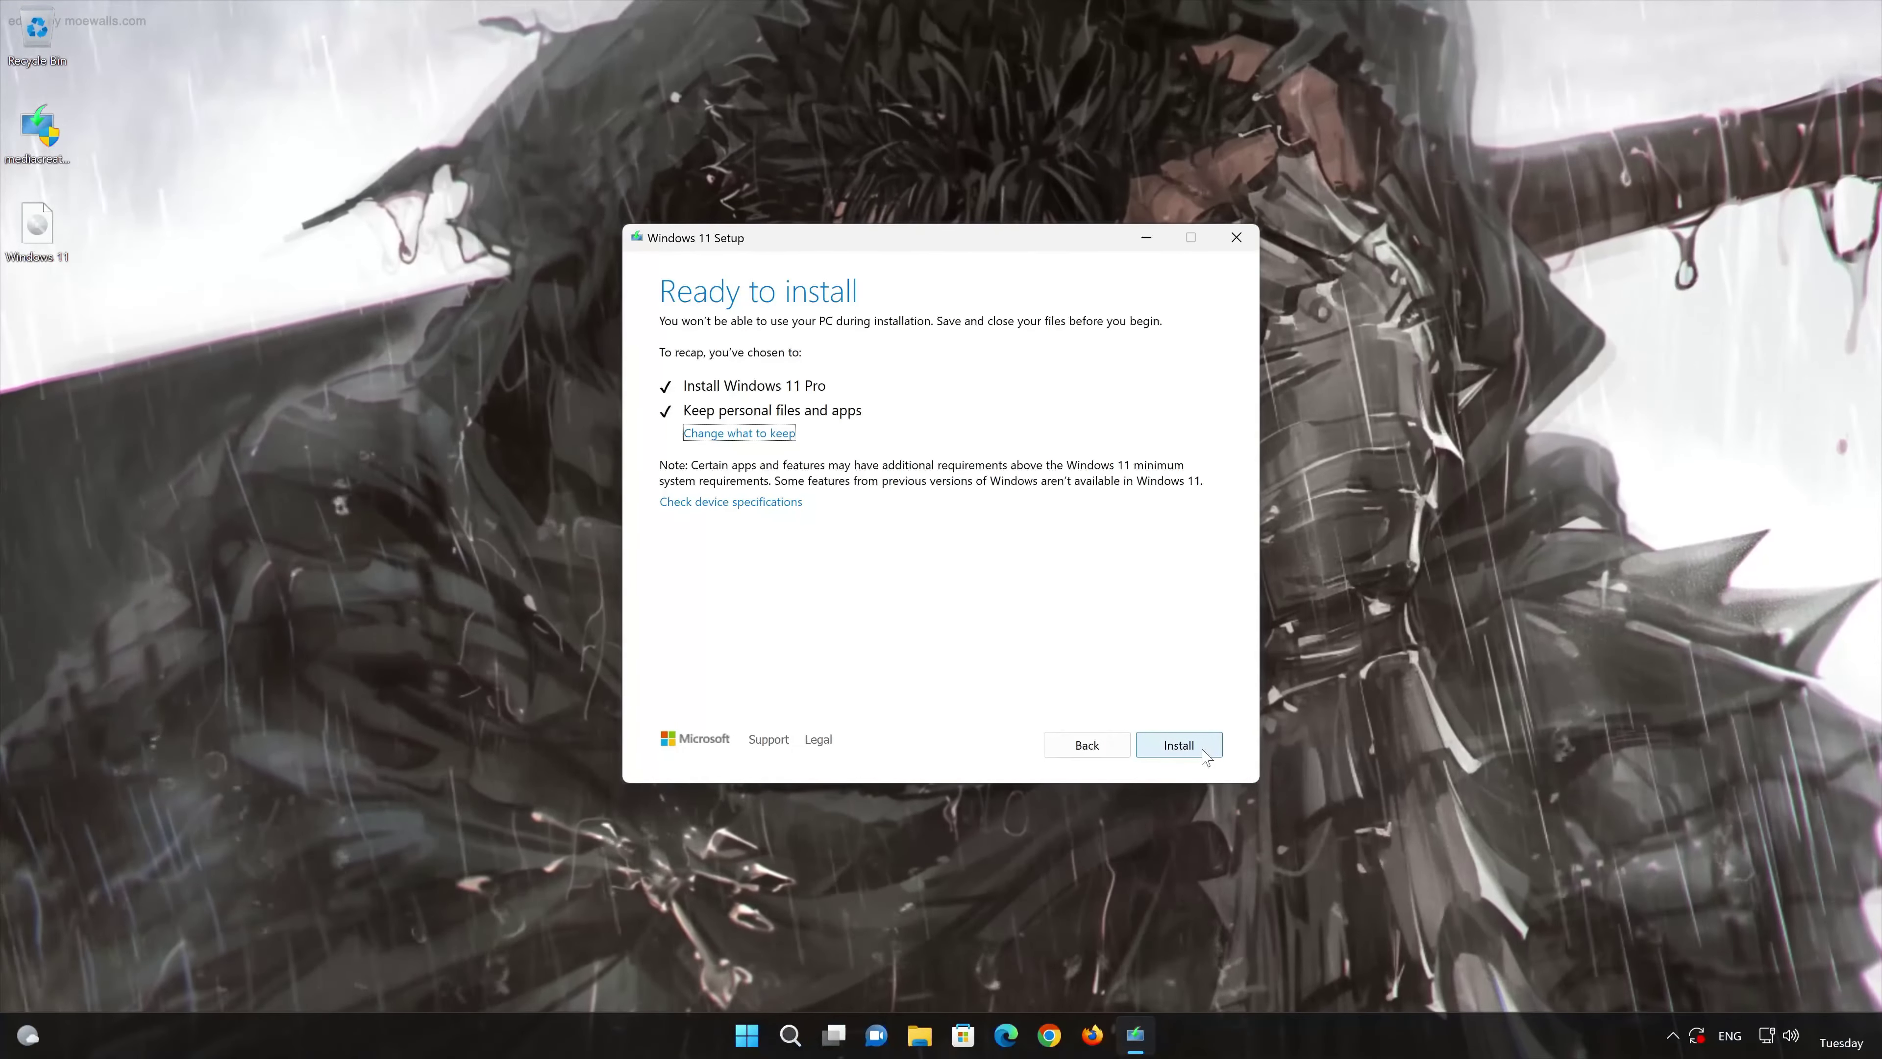
pyautogui.click(1205, 755)
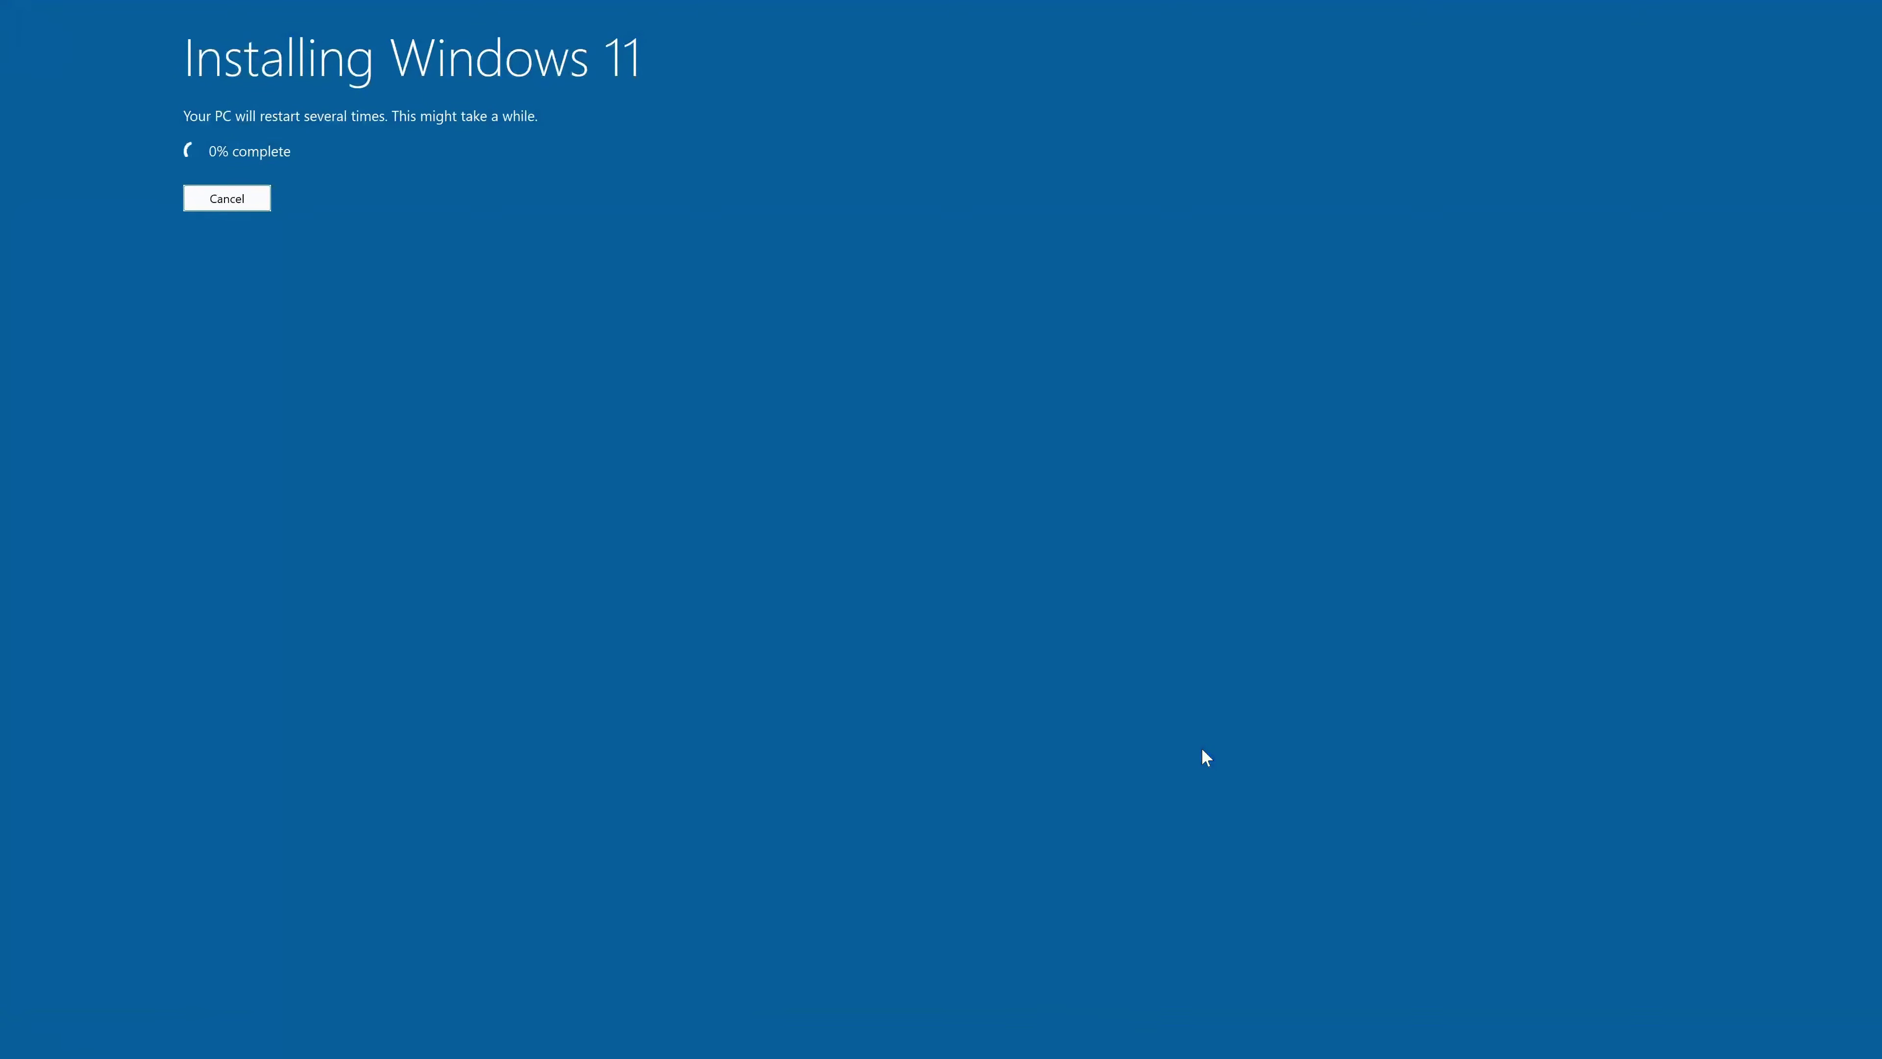